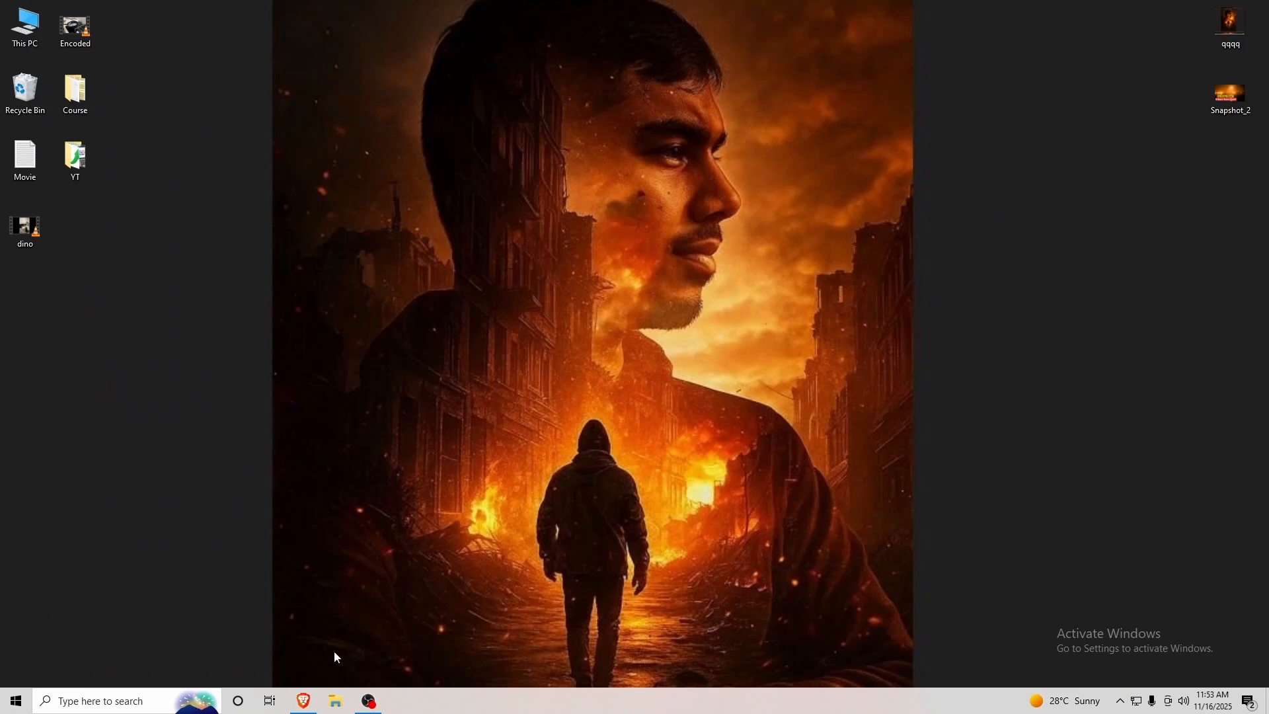
Search for virtualbox and start downloading the VirtualBox 7.2.4 Windows hosts installer from virtualbox.org.
left_click(304, 701)
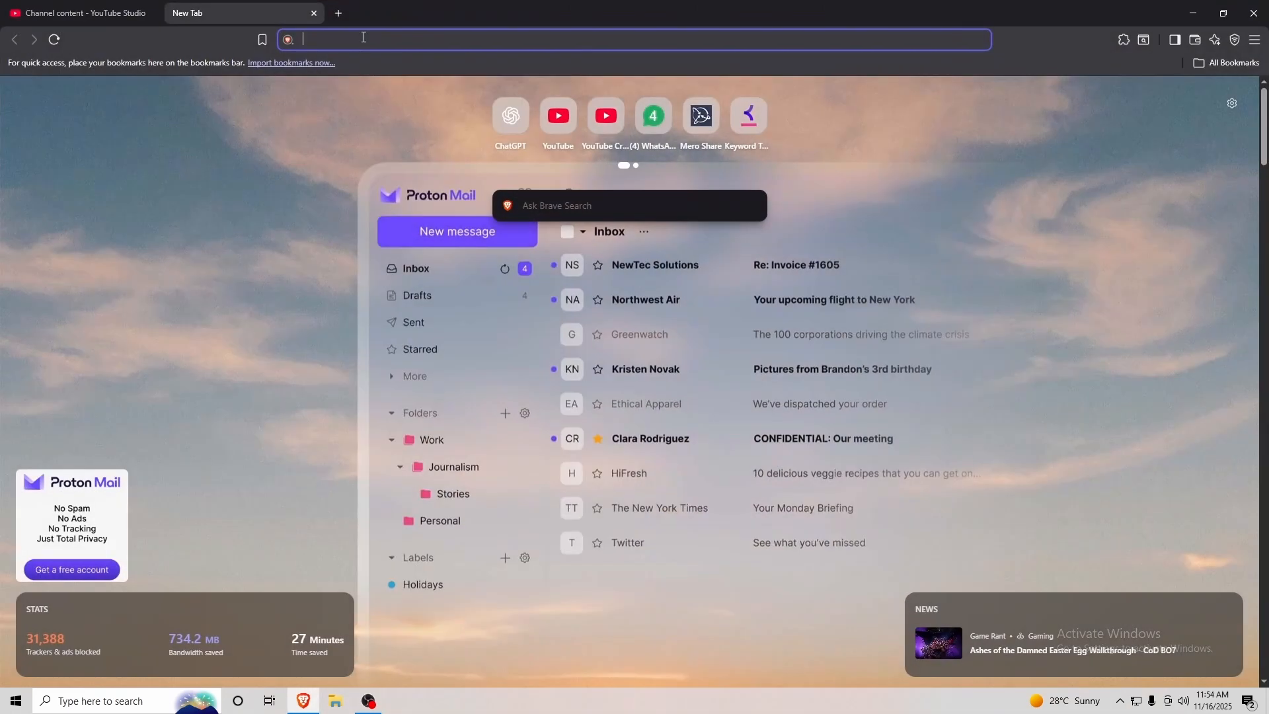
type("virtualbox")
left_click(411, 66)
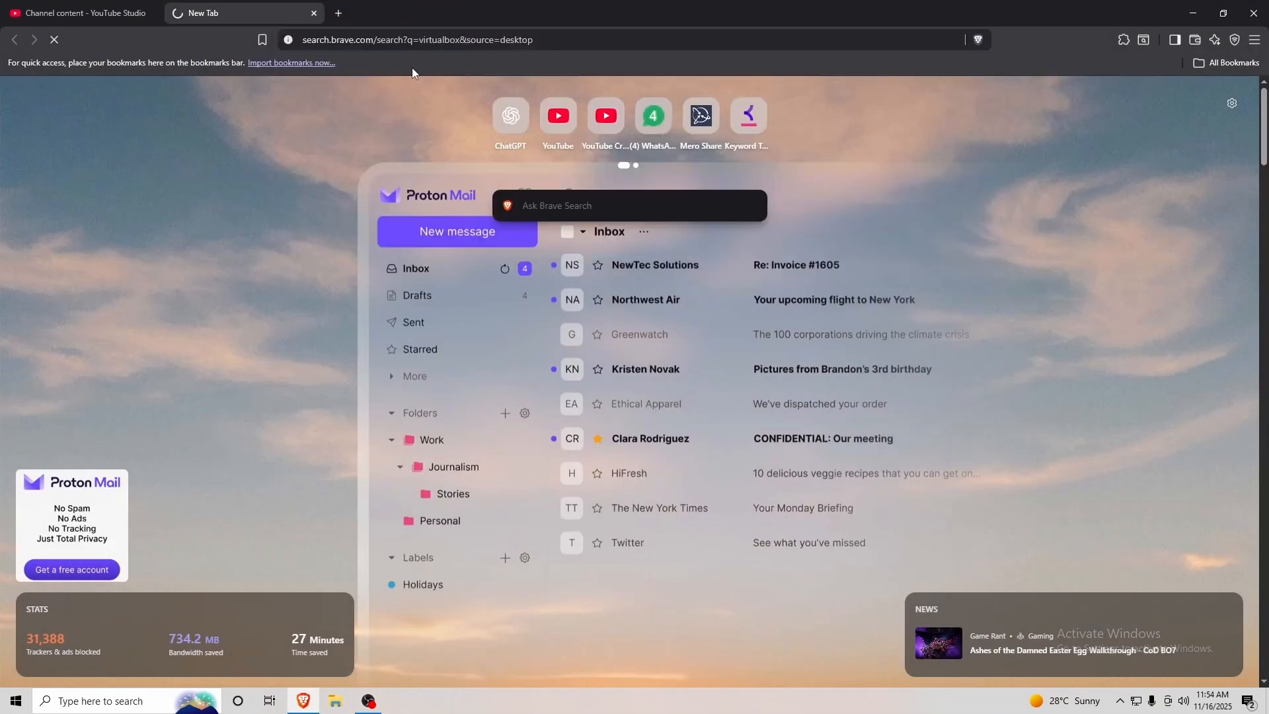
left_click(157, 202)
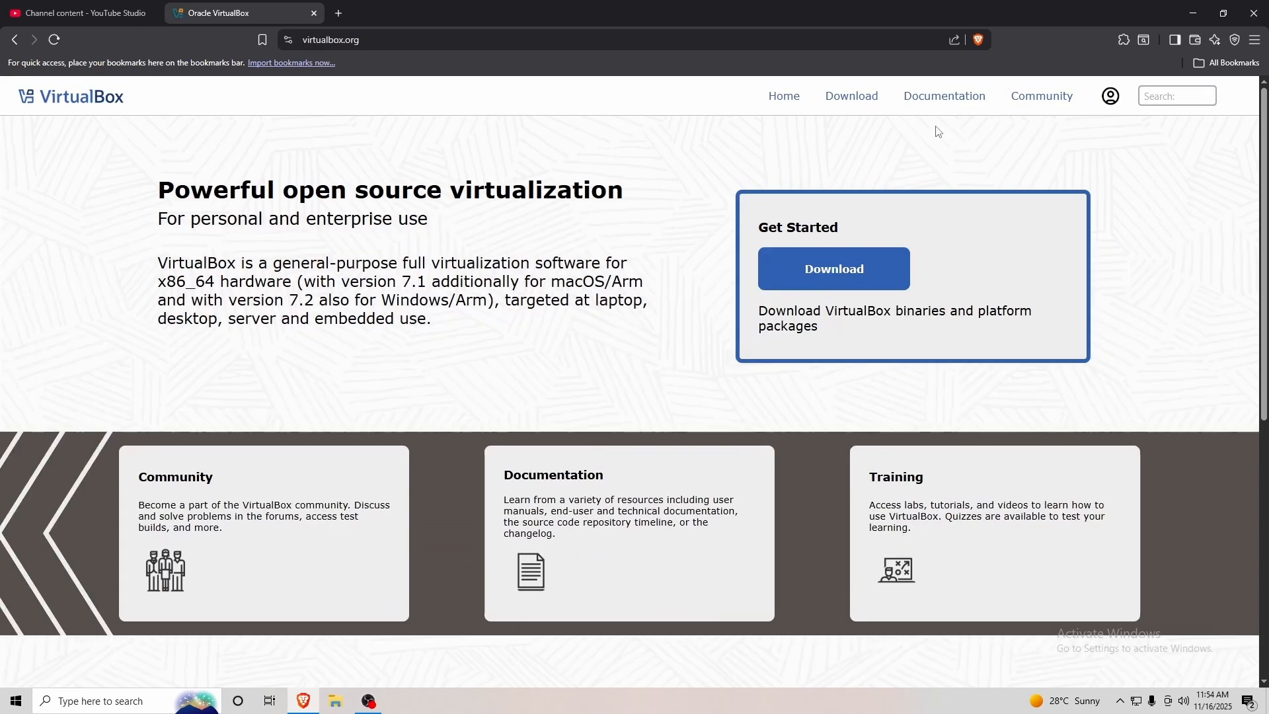
left_click(852, 96)
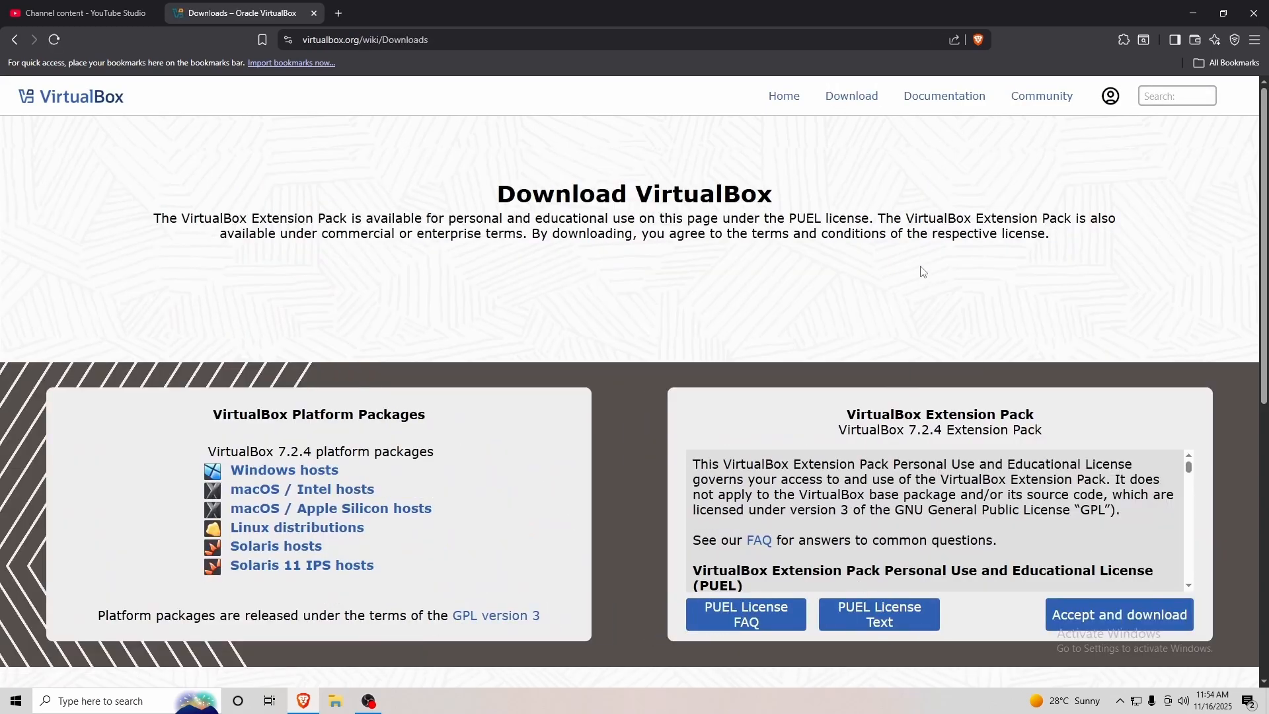
left_click(299, 476)
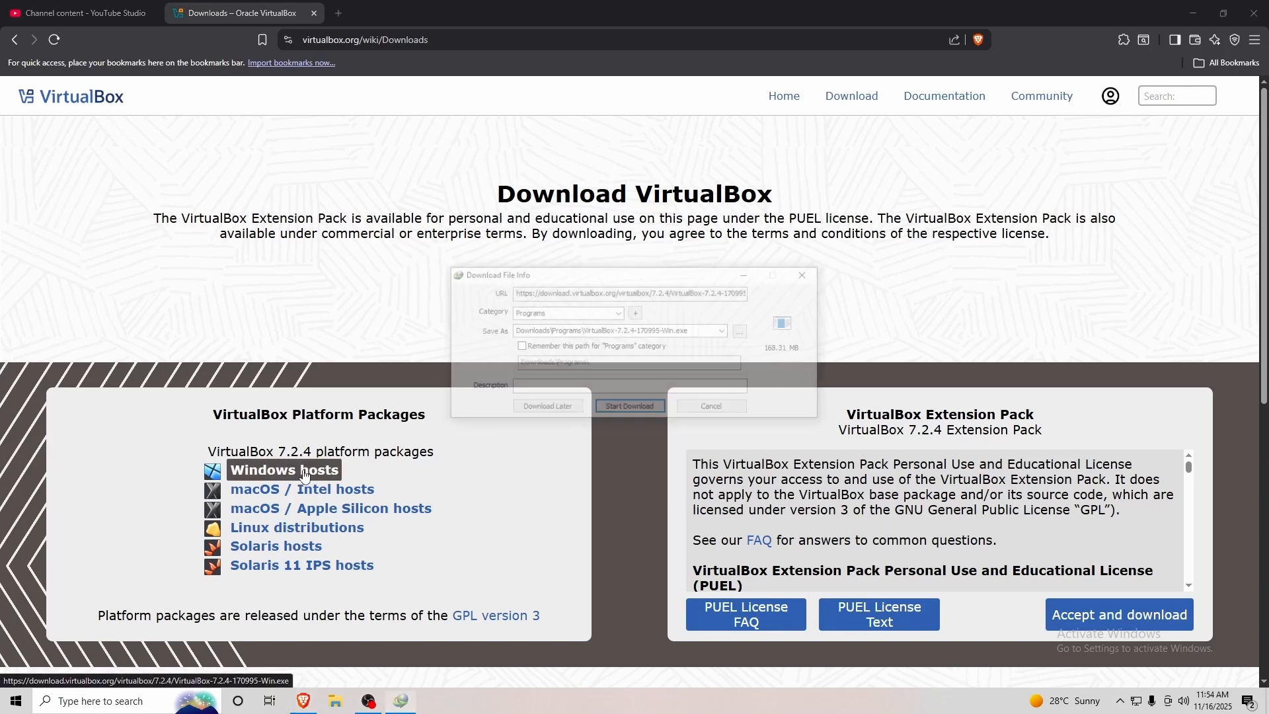
left_click(628, 409)
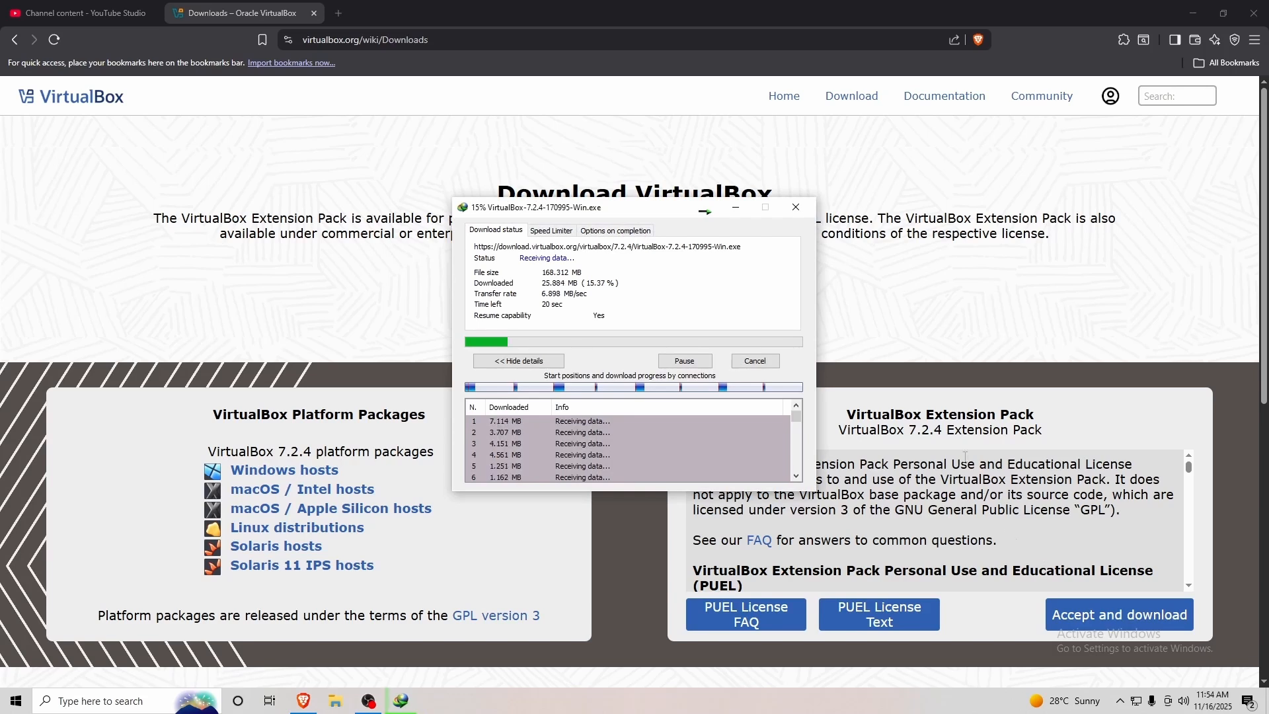
Accept the licence and download the VirtualBox Extension Pack.
left_click_drag(944, 415, 1026, 416)
left_click(1025, 427)
left_click(1094, 620)
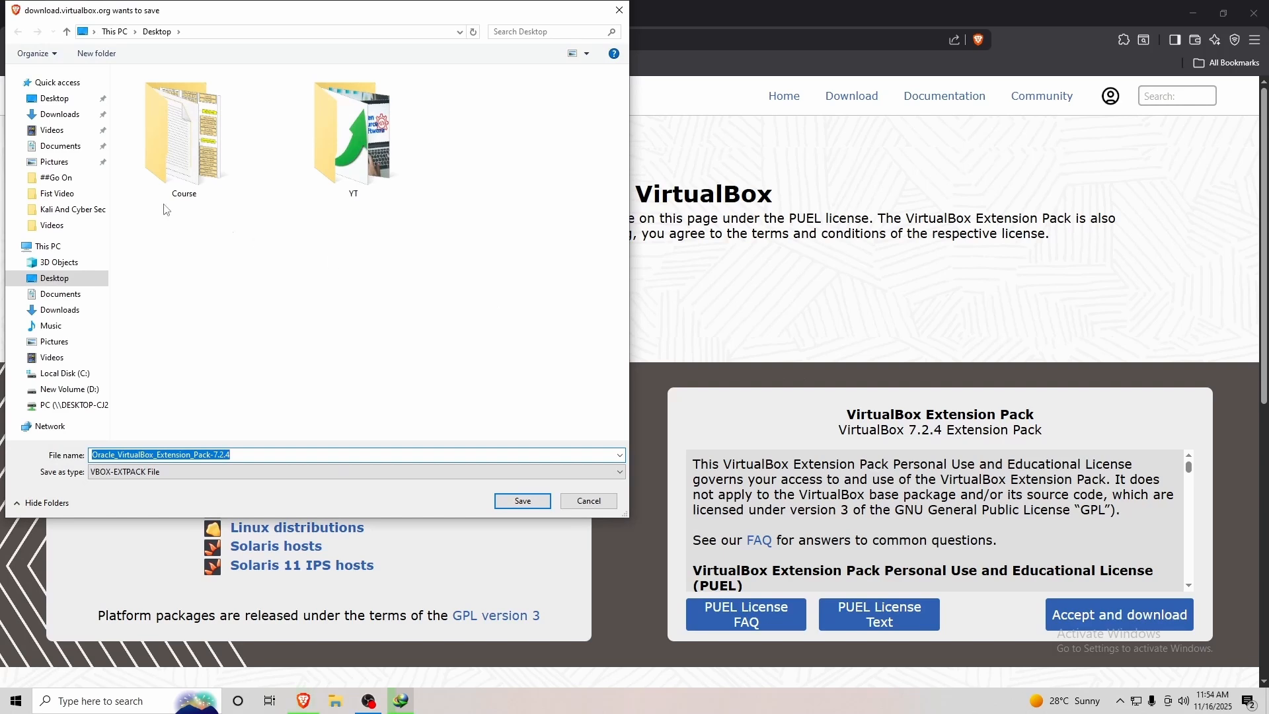
Save the Extension Pack into a new Desktop folder named Ubuntu.
left_click(54, 98)
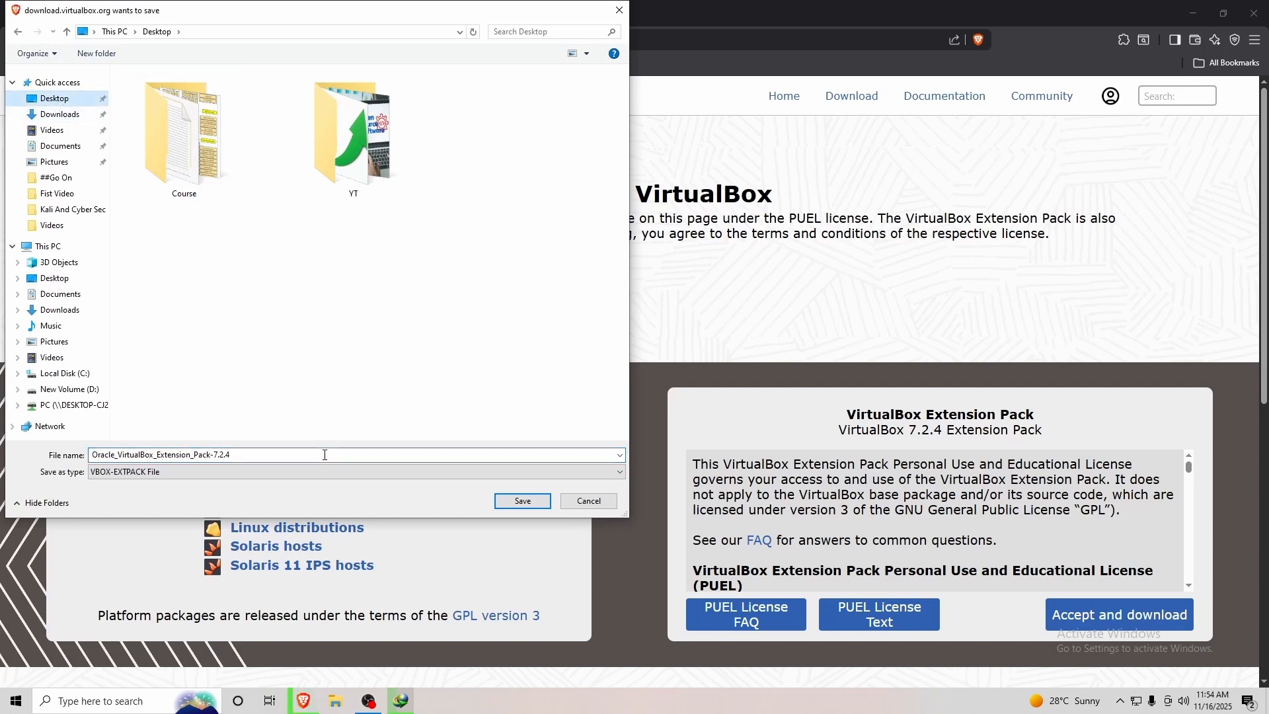
right_click(346, 278)
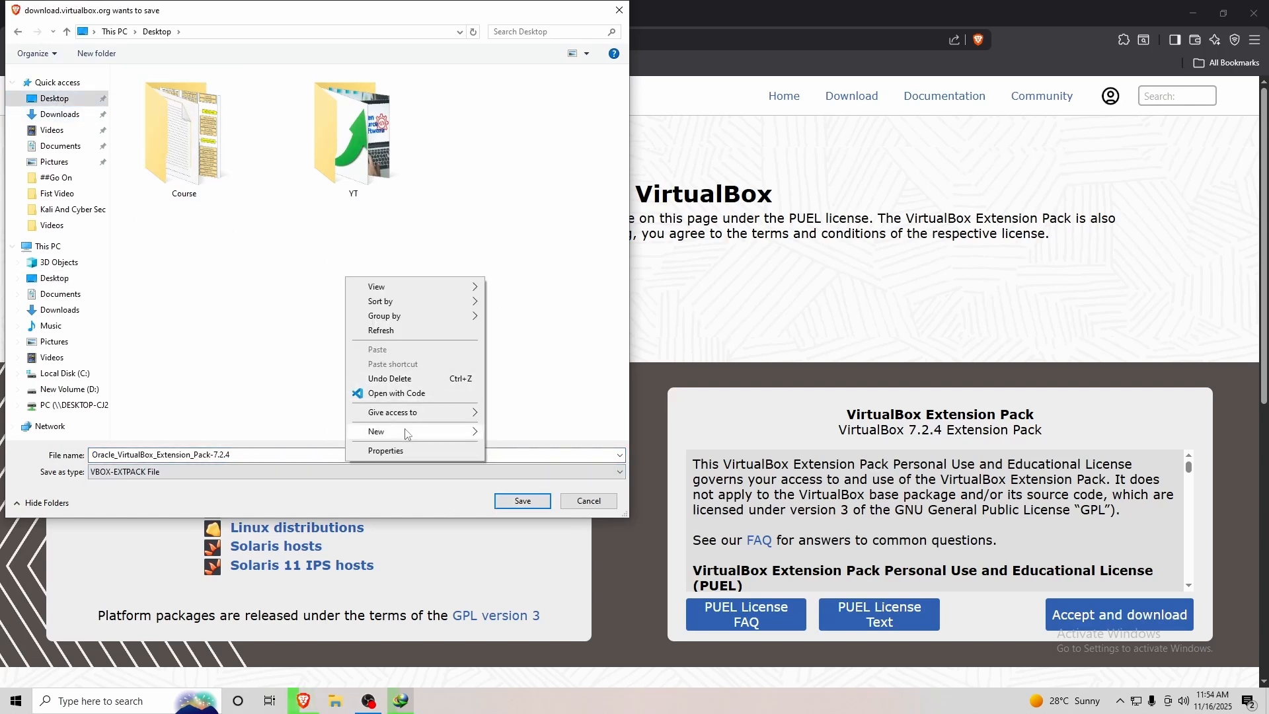
mouse_move(442, 445)
left_click(518, 433)
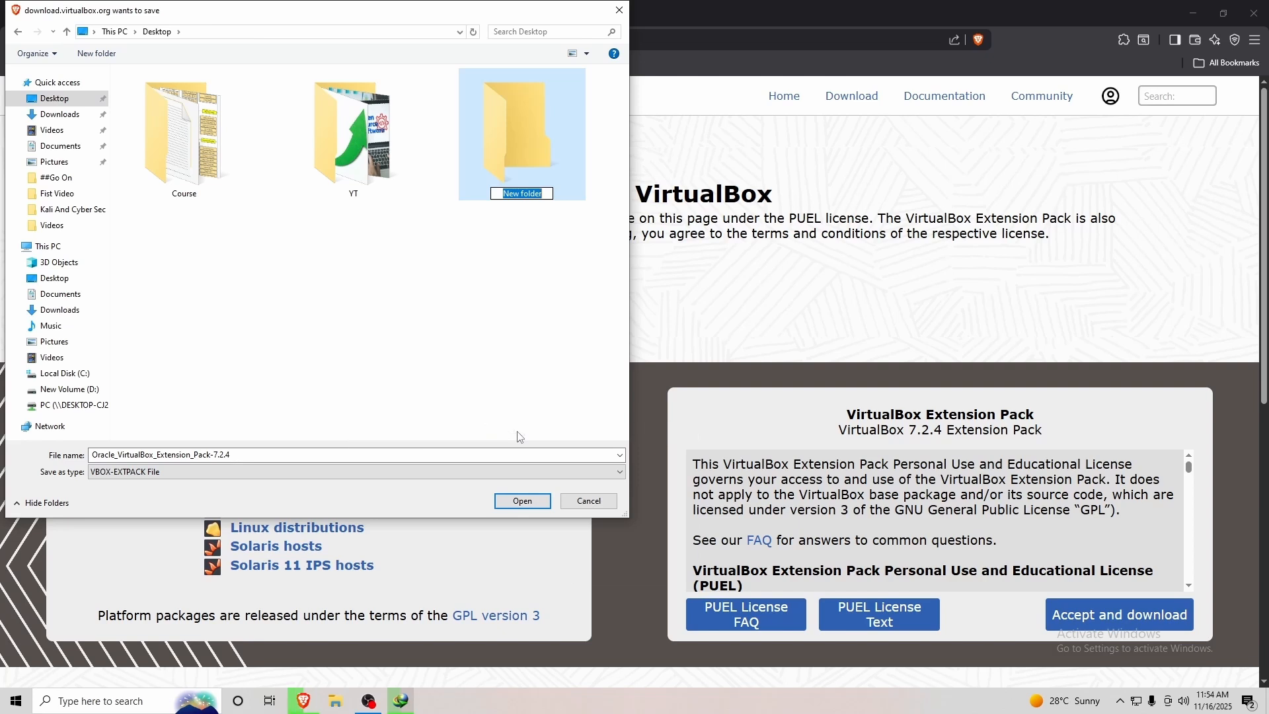
type("Ubuntu")
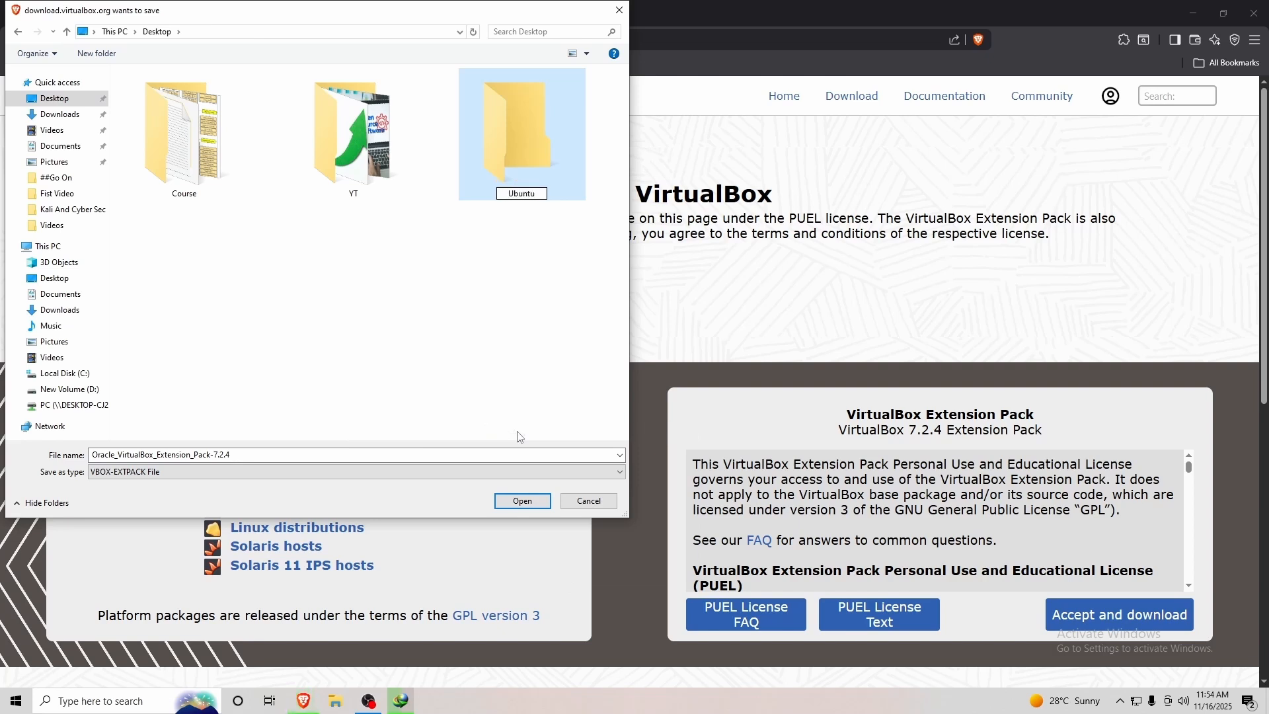
key("Return")
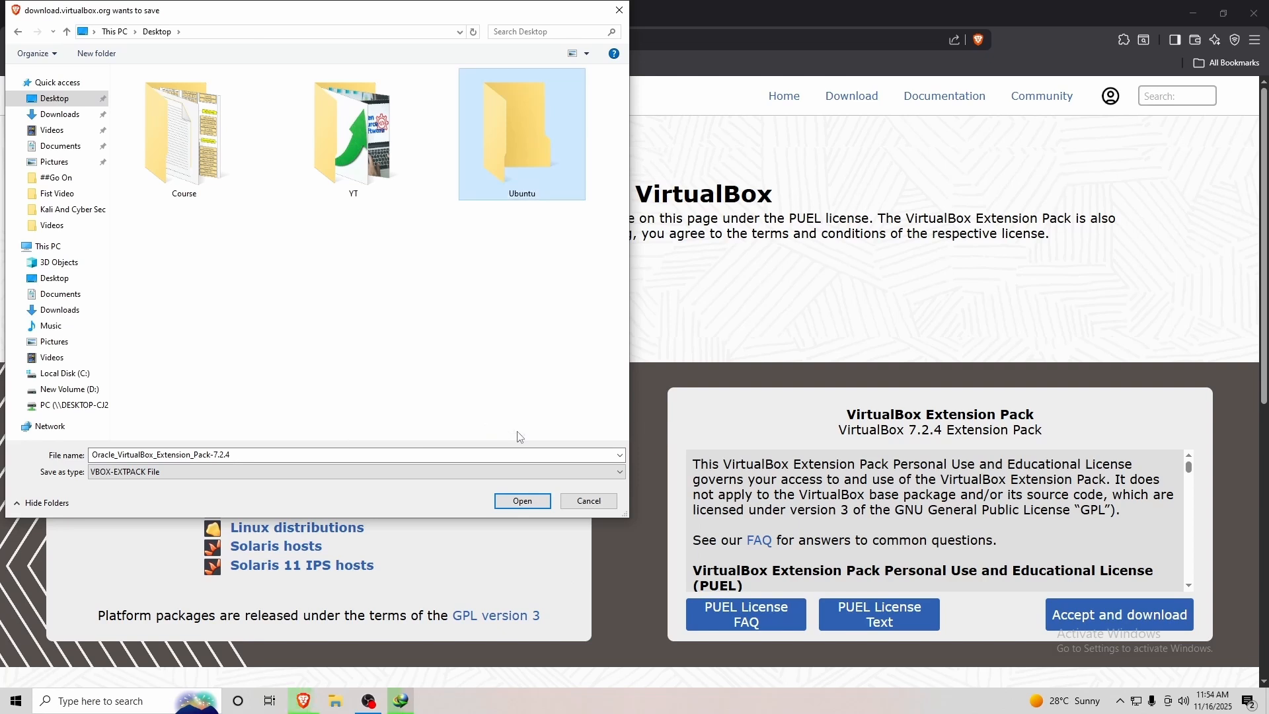
key("Return")
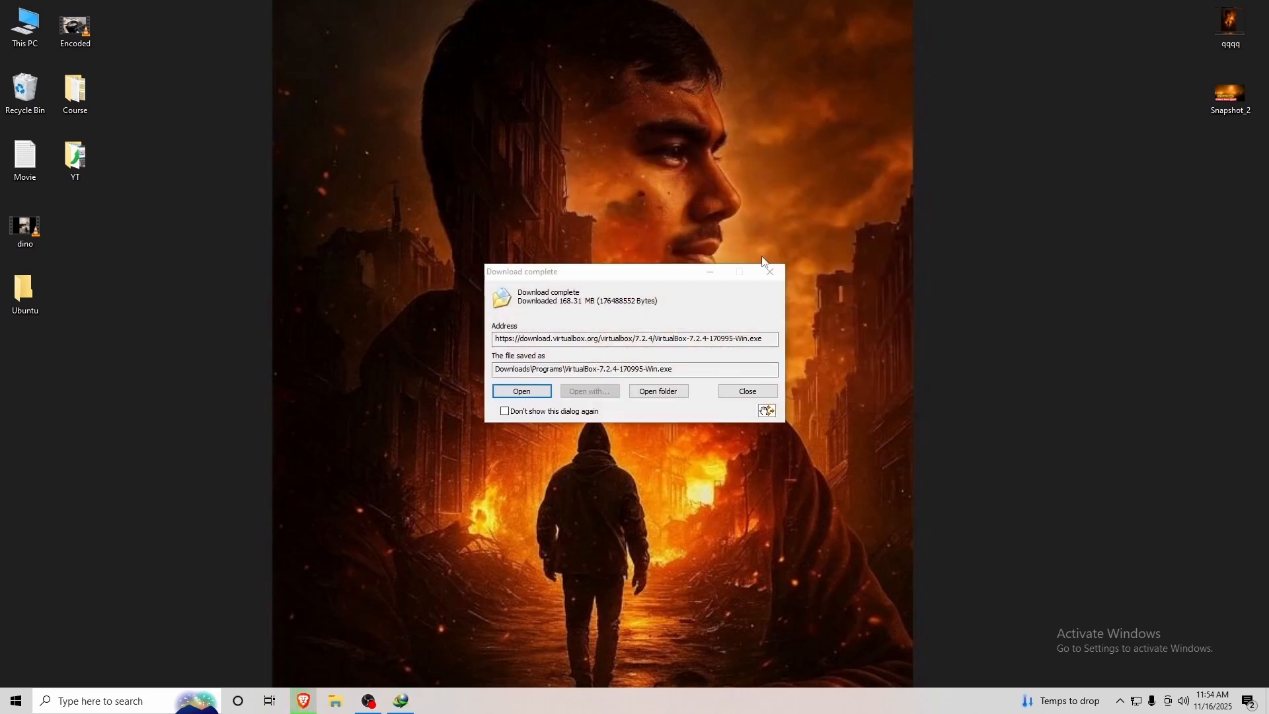
Move the VirtualBox-7.2.4-170995-Win installer from the Programs folder into the desktop Ubuntu folder.
left_click(658, 391)
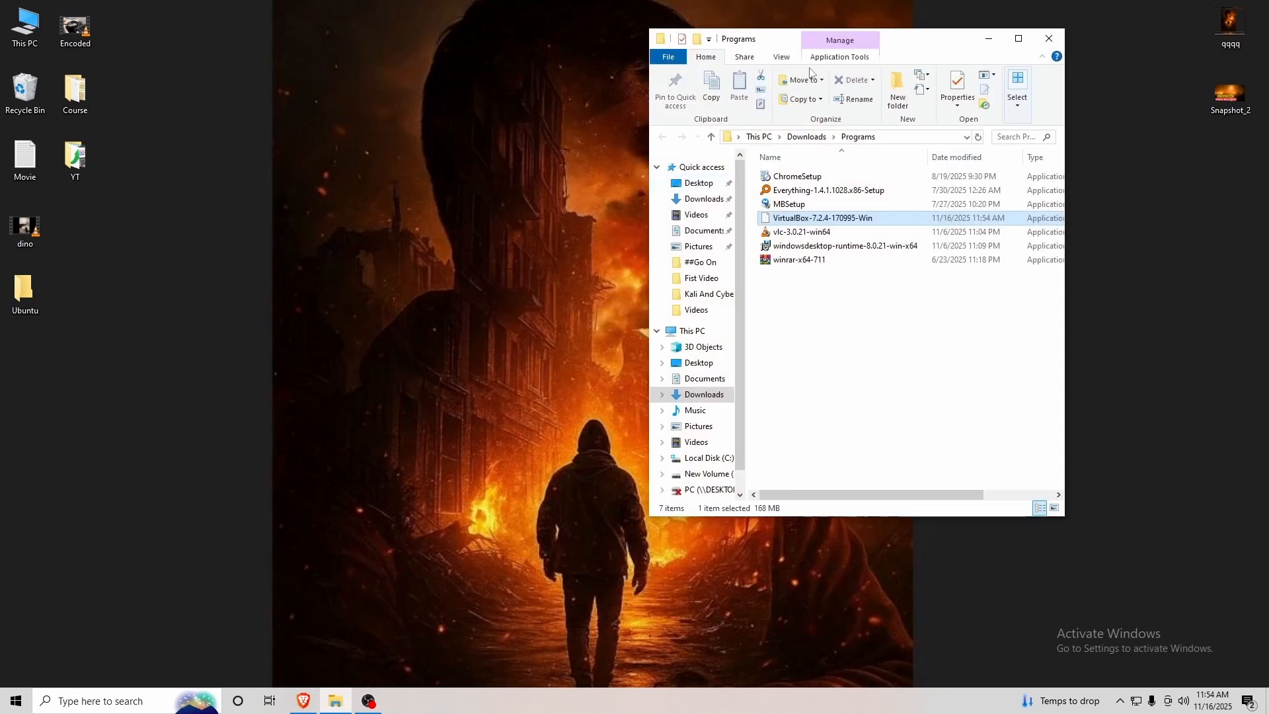
left_click_drag(900, 53, 915, 45)
left_click_drag(820, 210, 28, 290)
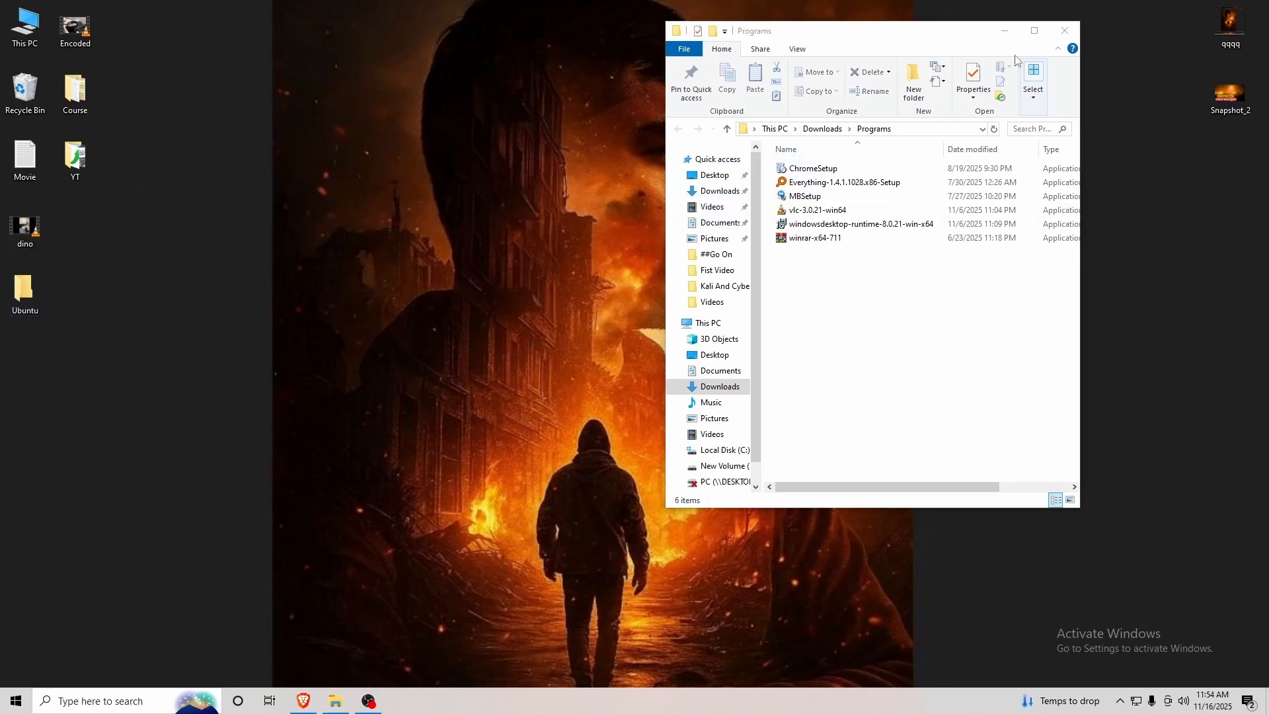
left_click(1065, 31)
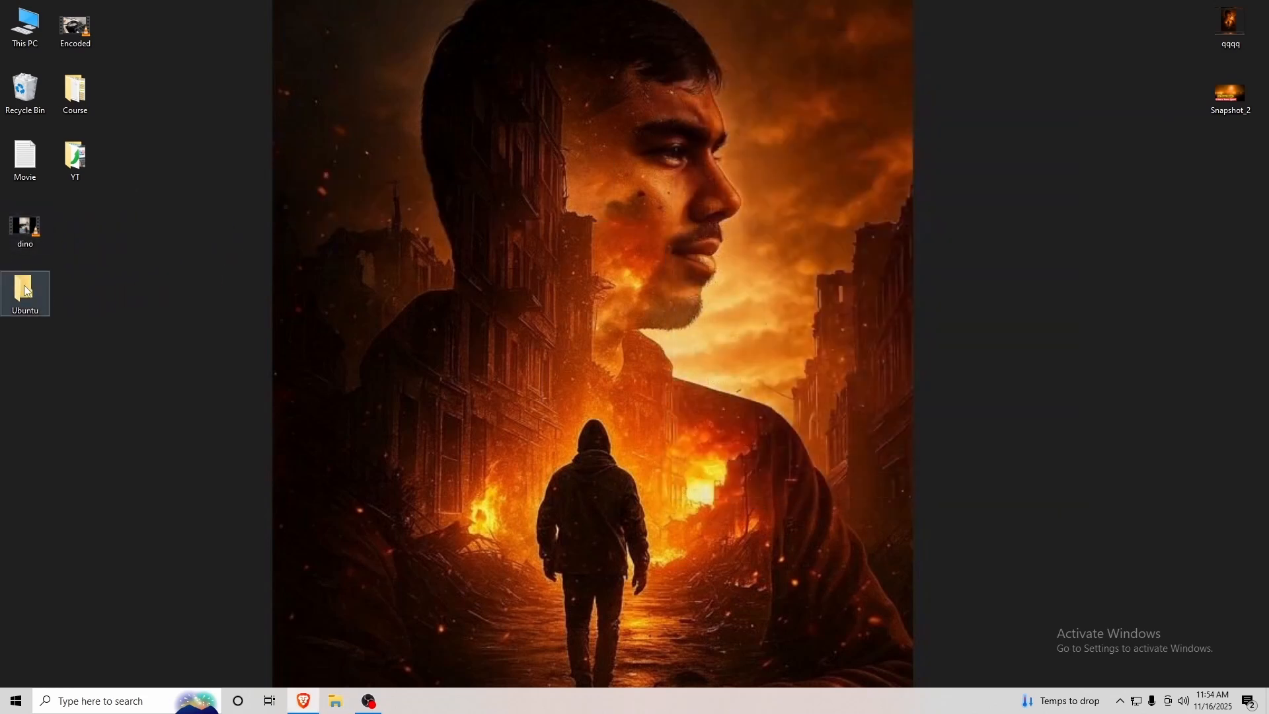
Check that the Ubuntu folder holds both VirtualBox files, then return to Brave.
double_click(41, 283)
left_click_drag(834, 215, 834, 156)
left_click(1065, 31)
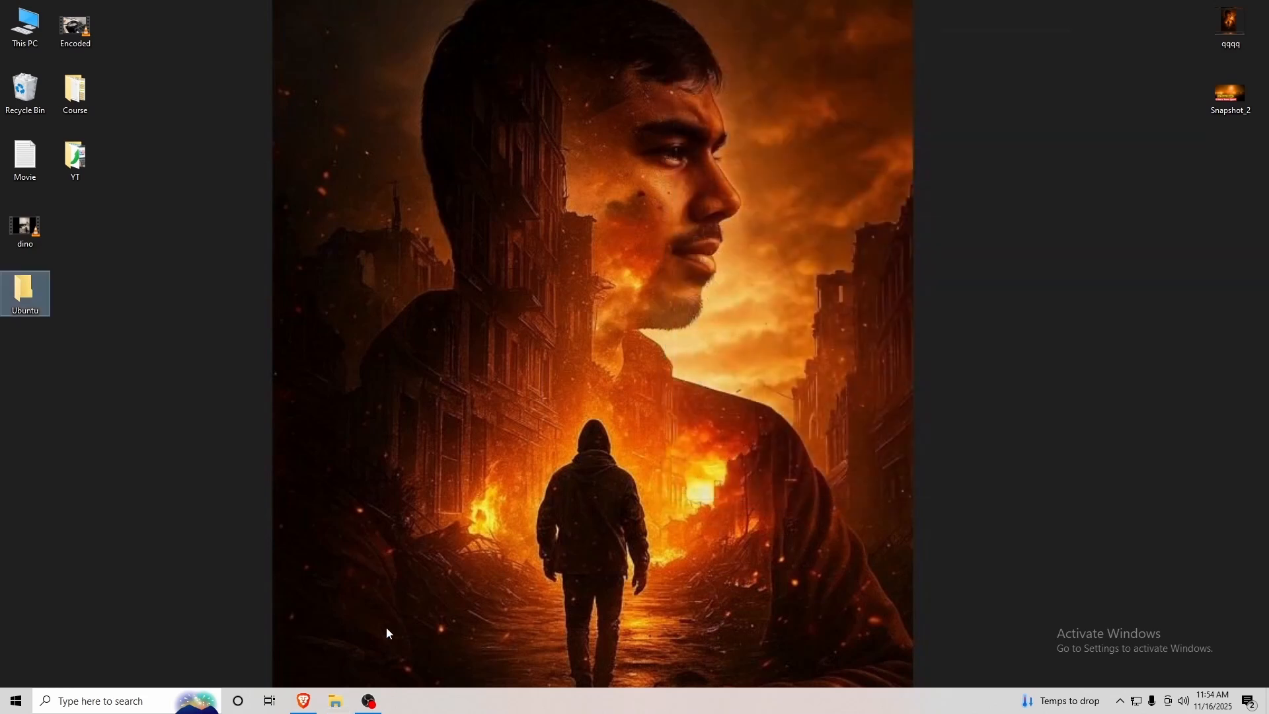
left_click(304, 701)
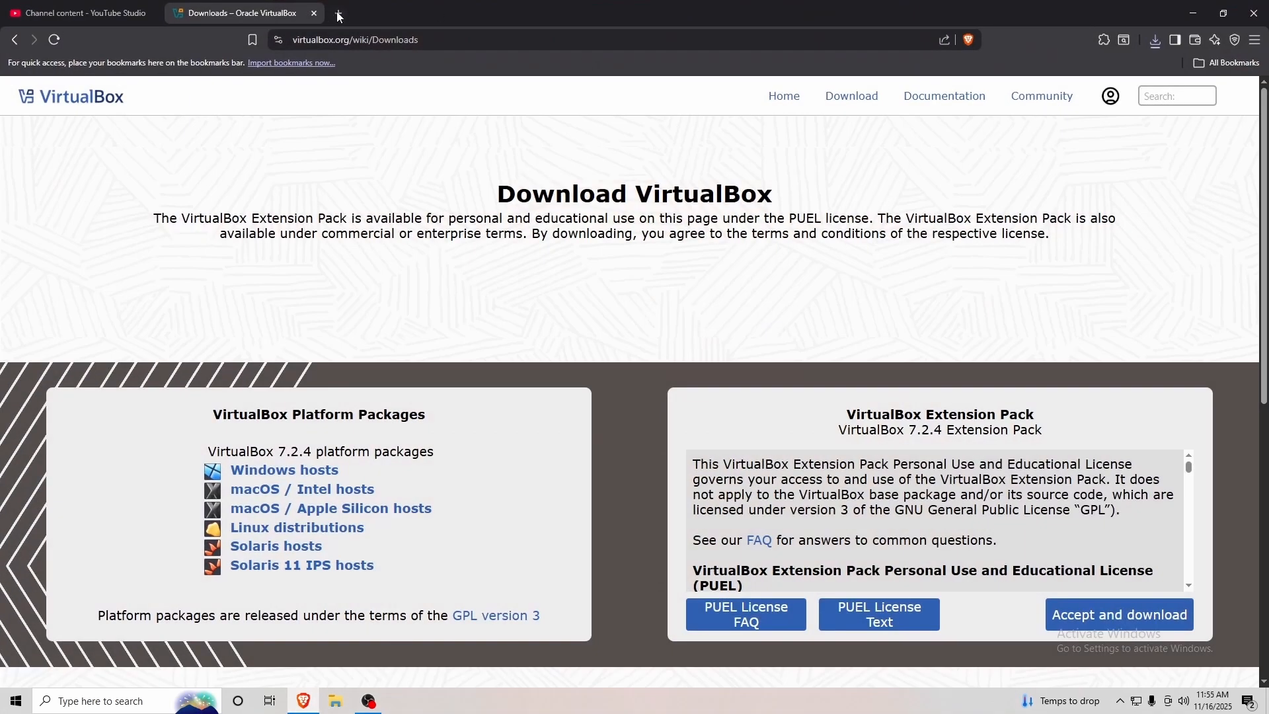
Search ubuntu in a new tab and go to the Ubuntu Desktop download page on ubuntu.com.
left_click(339, 15)
type("ubuntu")
key("Return")
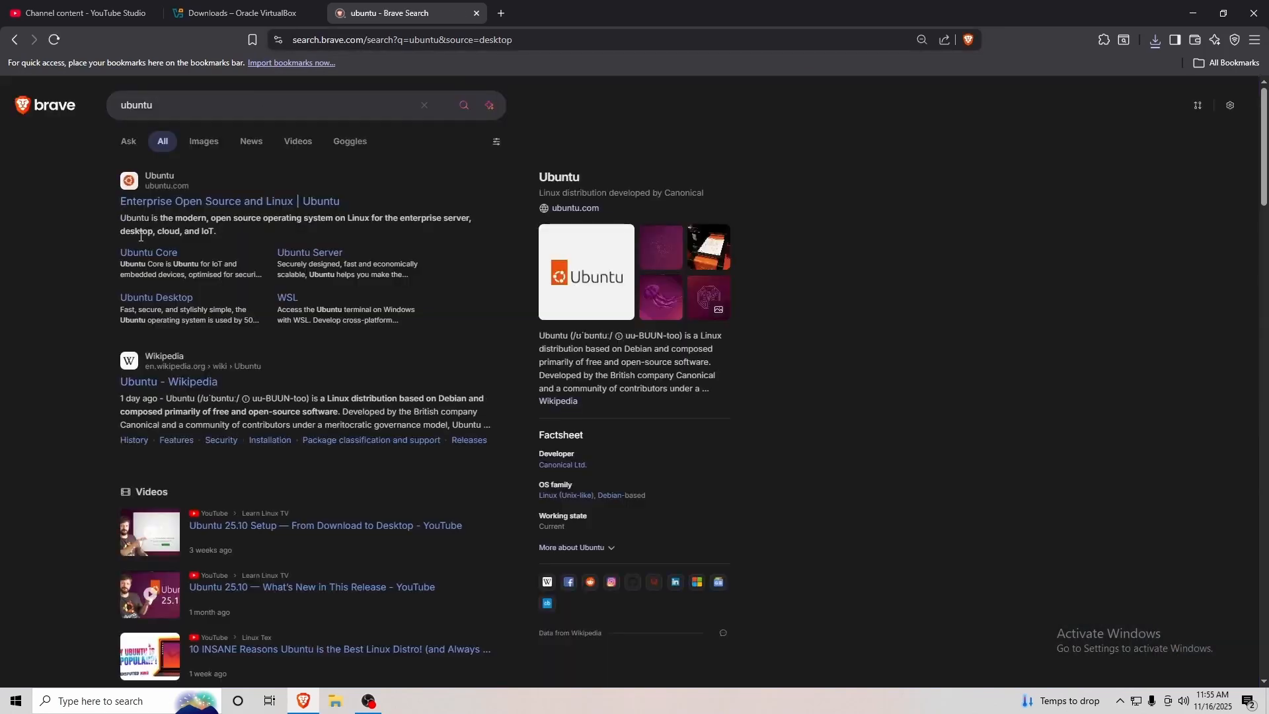
left_click(311, 214)
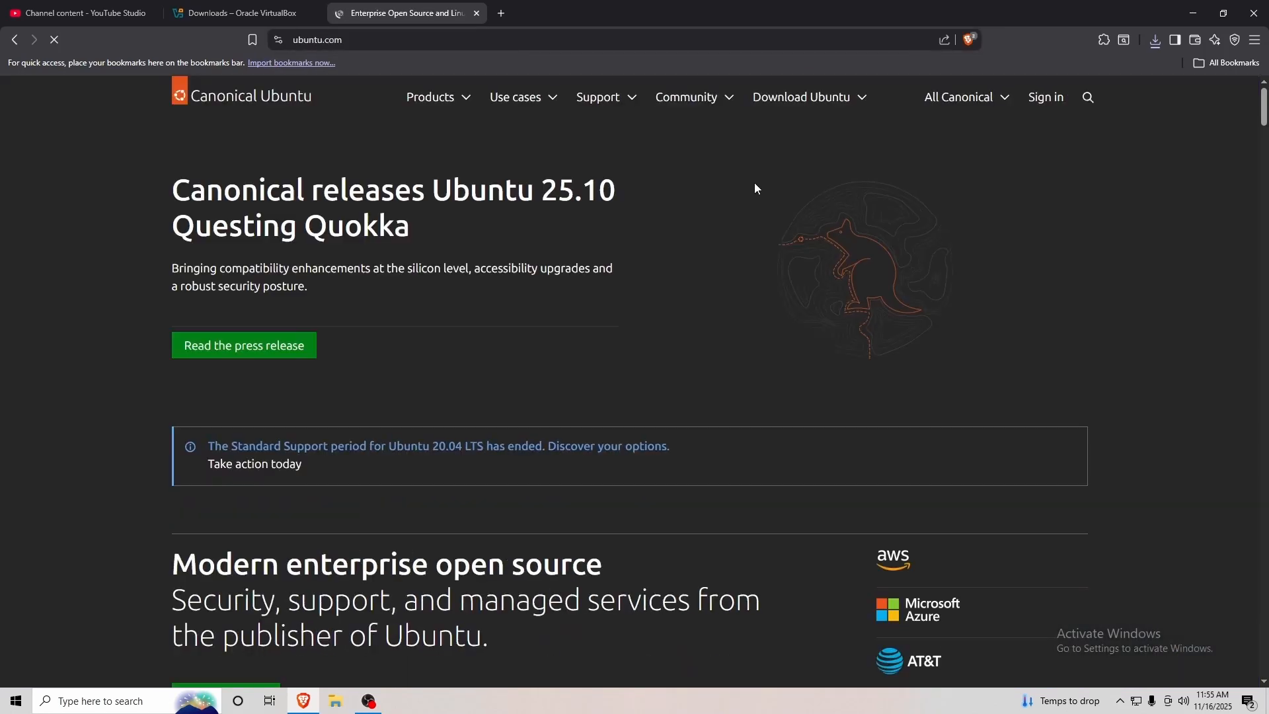
left_click(801, 97)
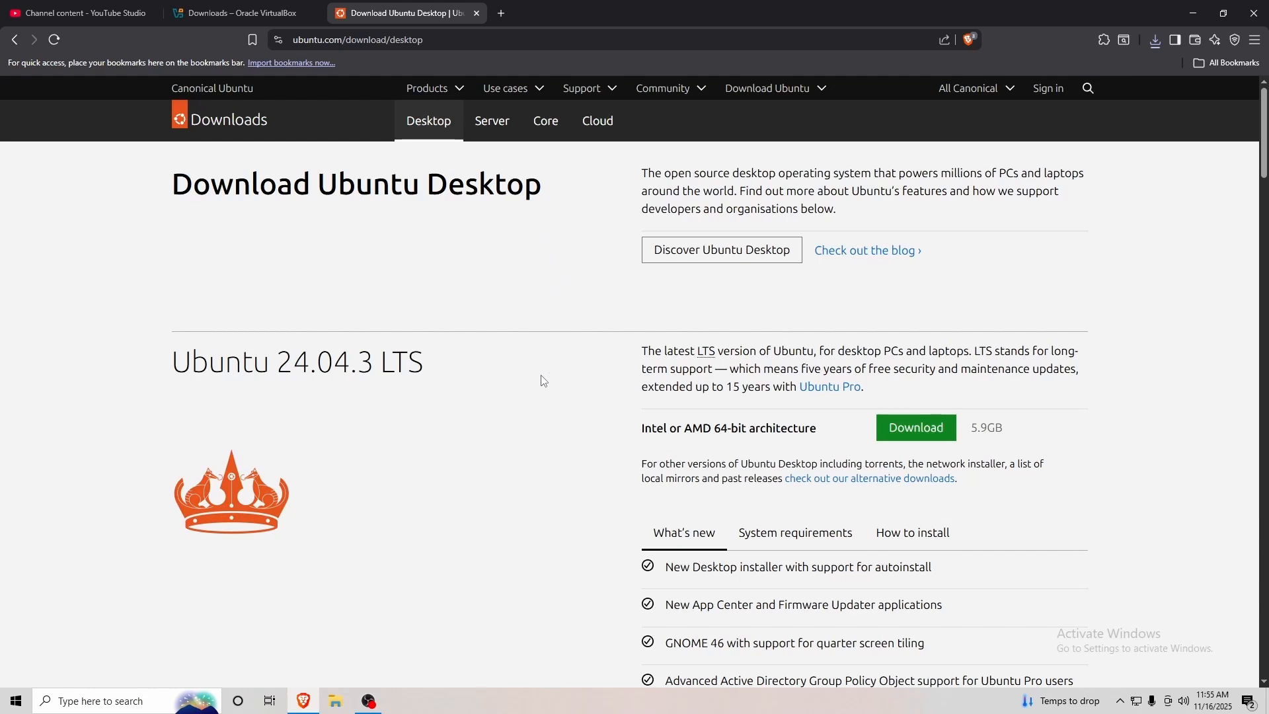
Compare the 24.04.3 LTS and 25.10 releases, then download 24.04.3 LTS (5.9GB) for 64-bit Intel/AMD.
left_click_drag(174, 355, 423, 361)
left_click(421, 360)
scroll(421, 361, "down", 8)
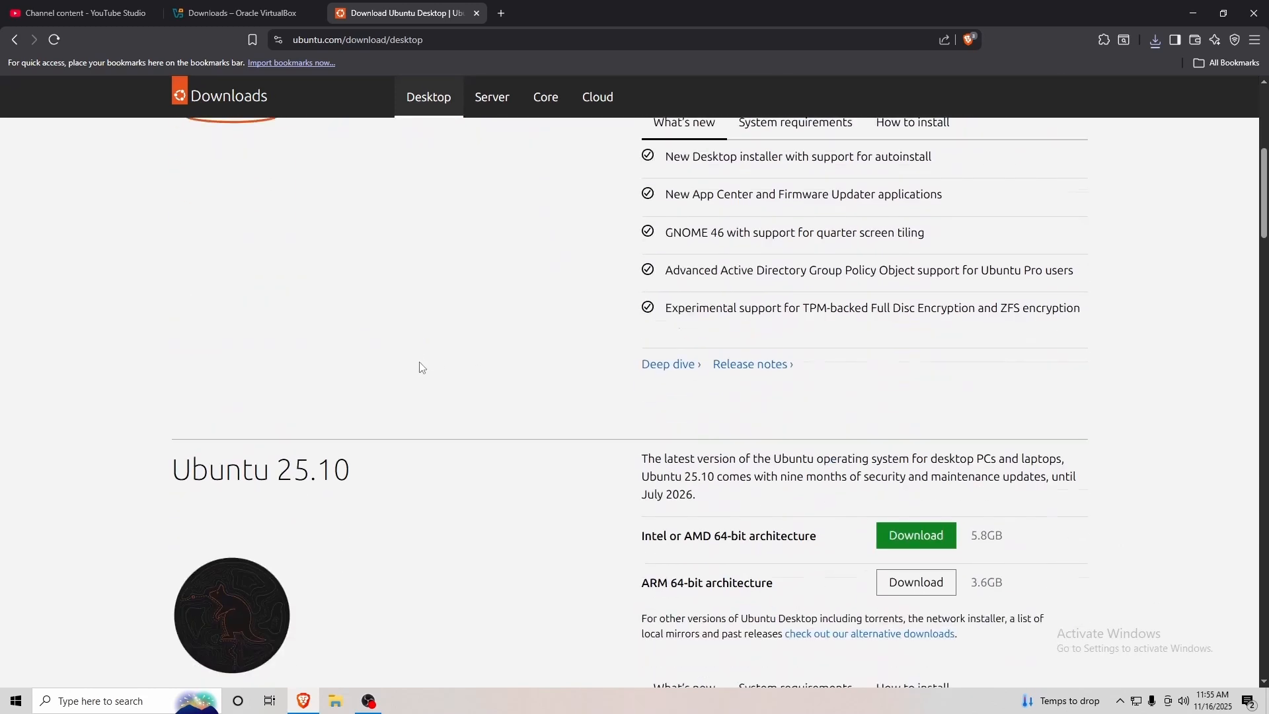
left_click_drag(177, 350, 367, 354)
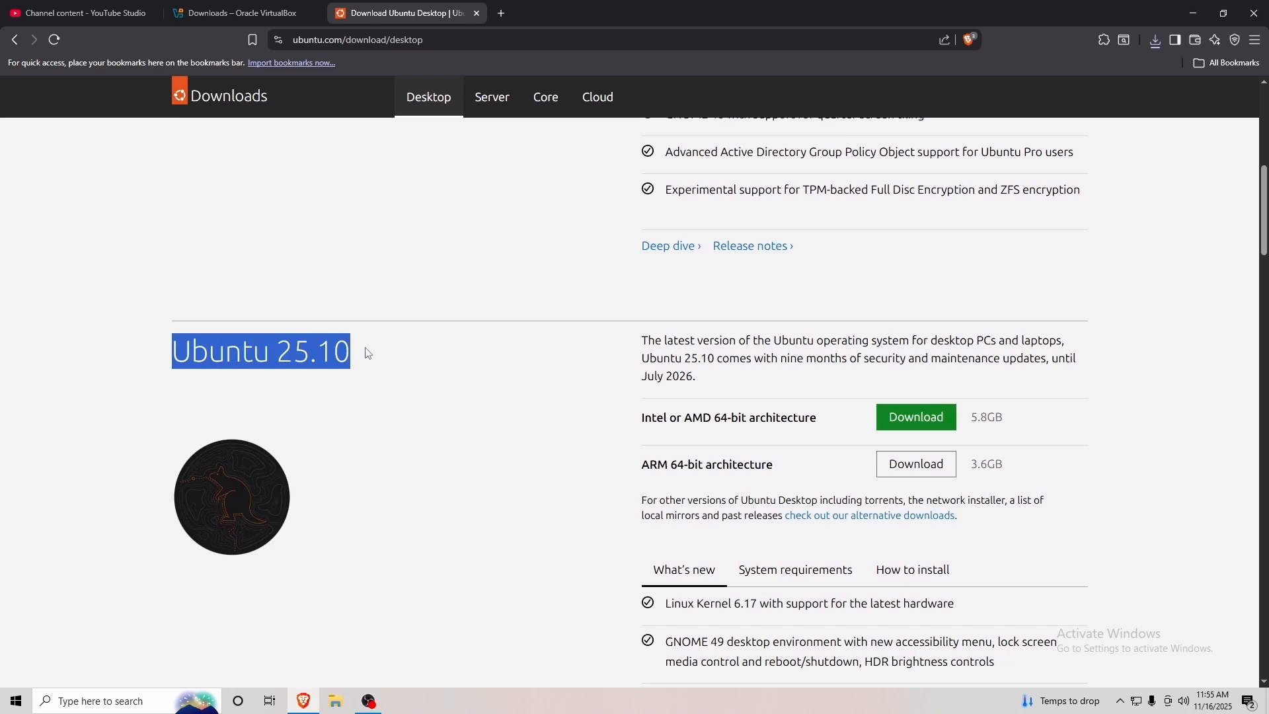
left_click(368, 354)
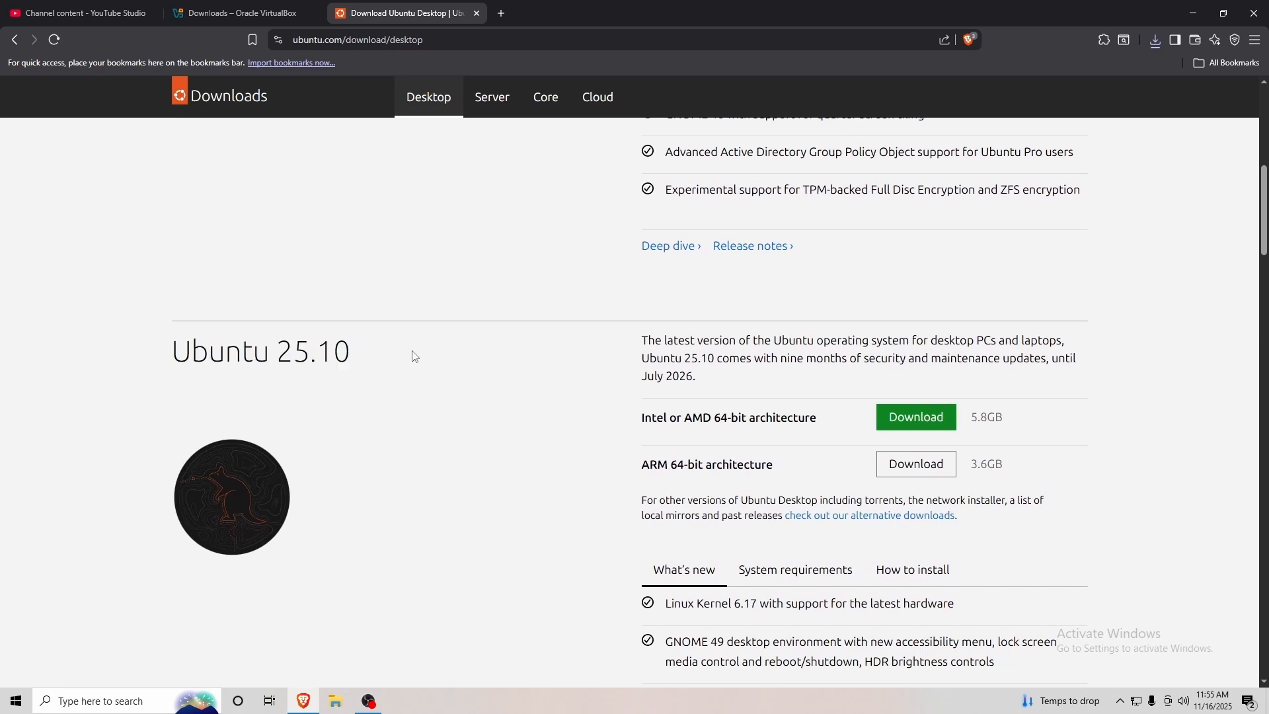
scroll(561, 383, "up", 8)
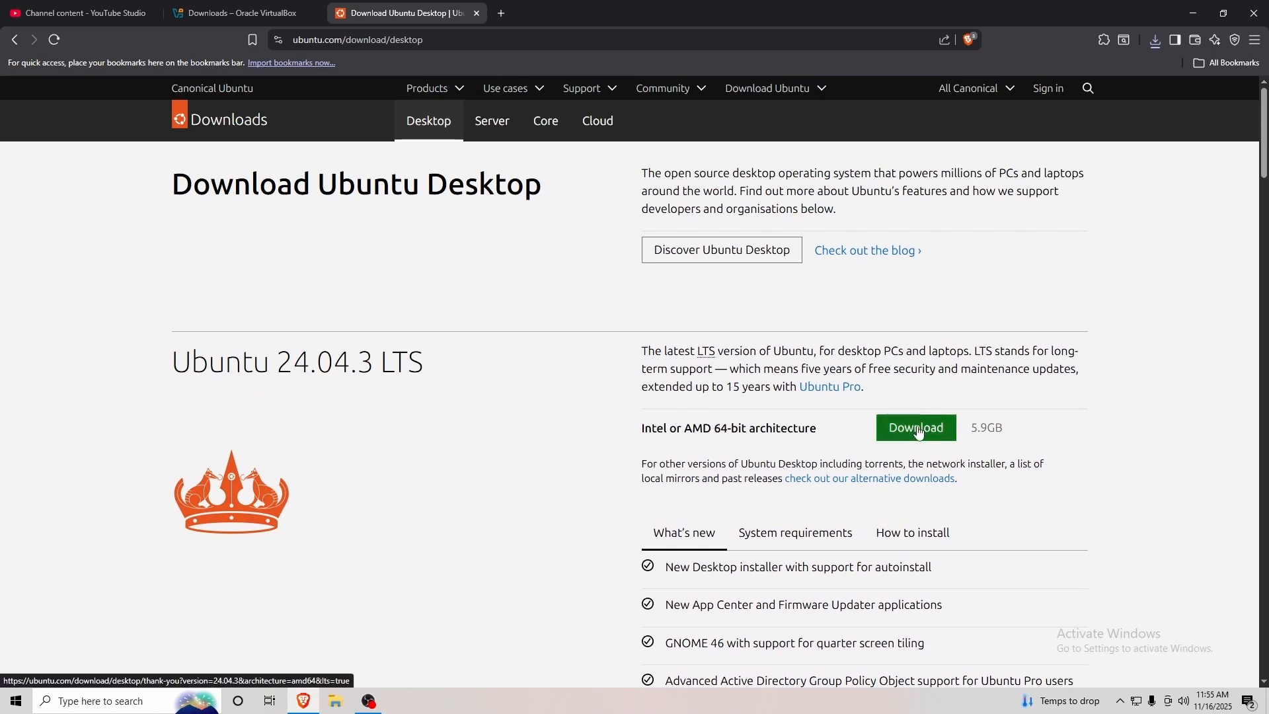
left_click_drag(971, 428, 1011, 433)
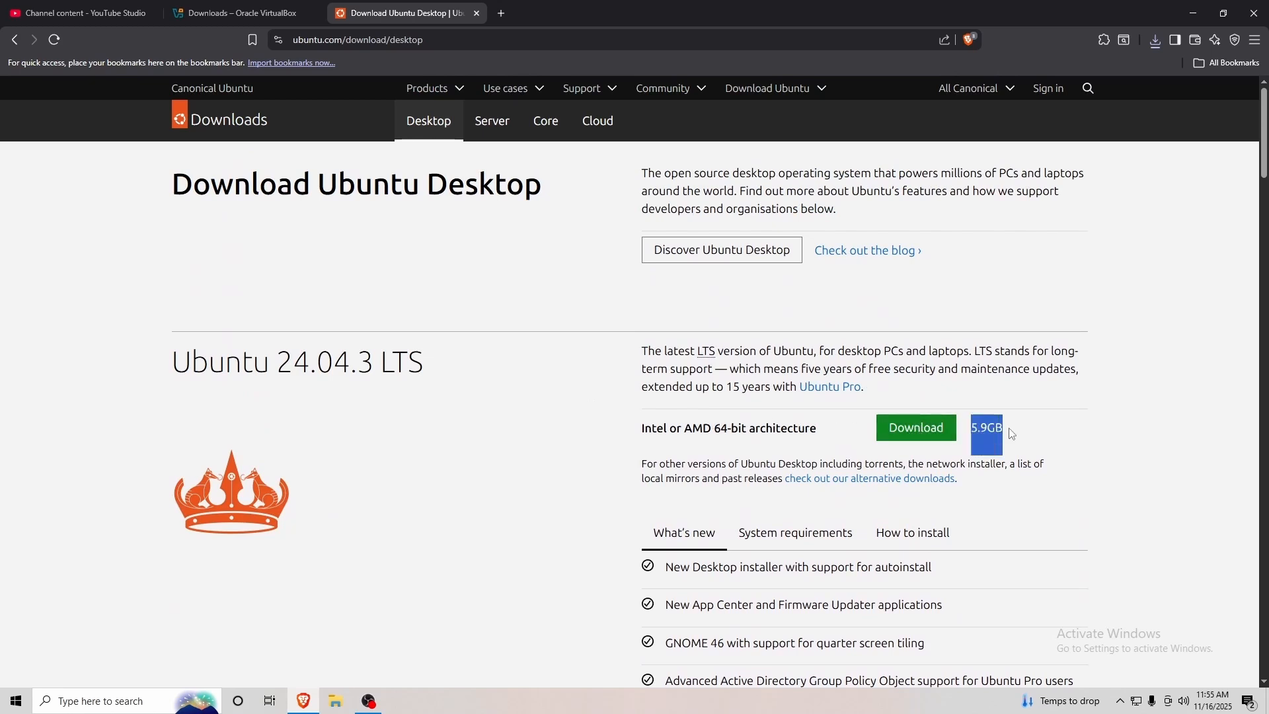
left_click(1014, 431)
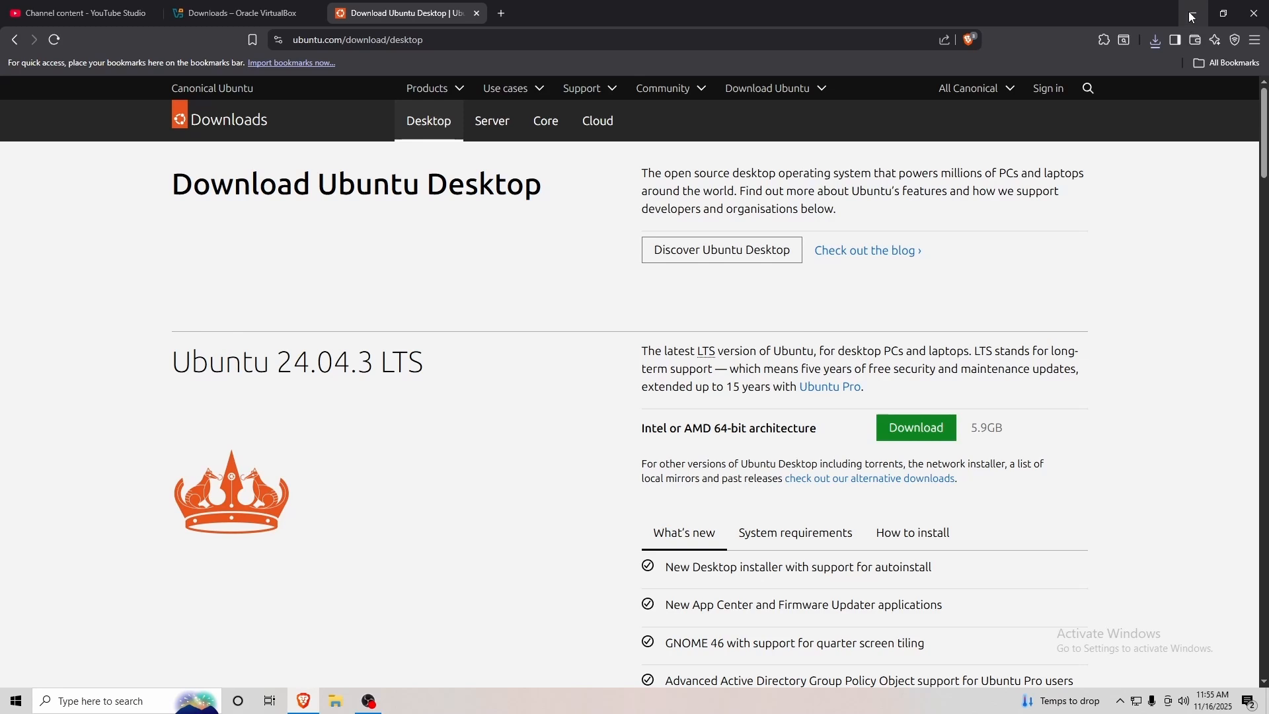
left_click(924, 435)
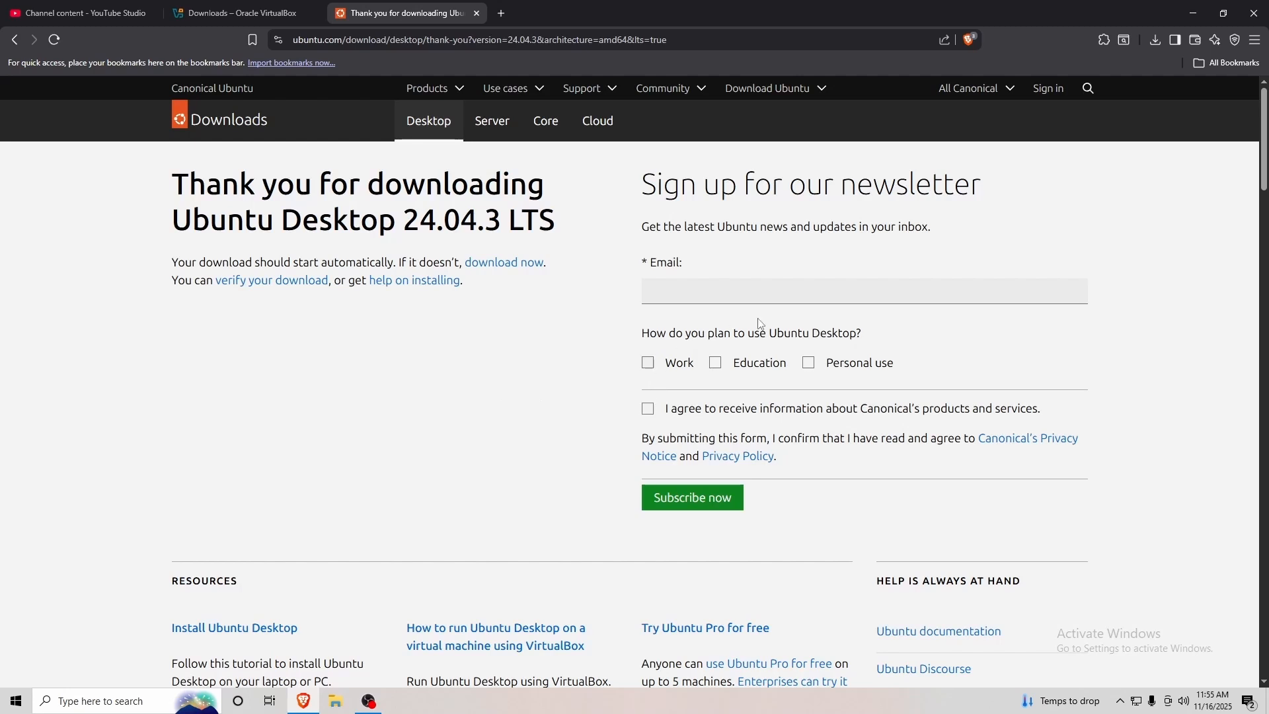
Clear the Internet Download Manager trial-expired and registration pop-ups.
left_click(824, 334)
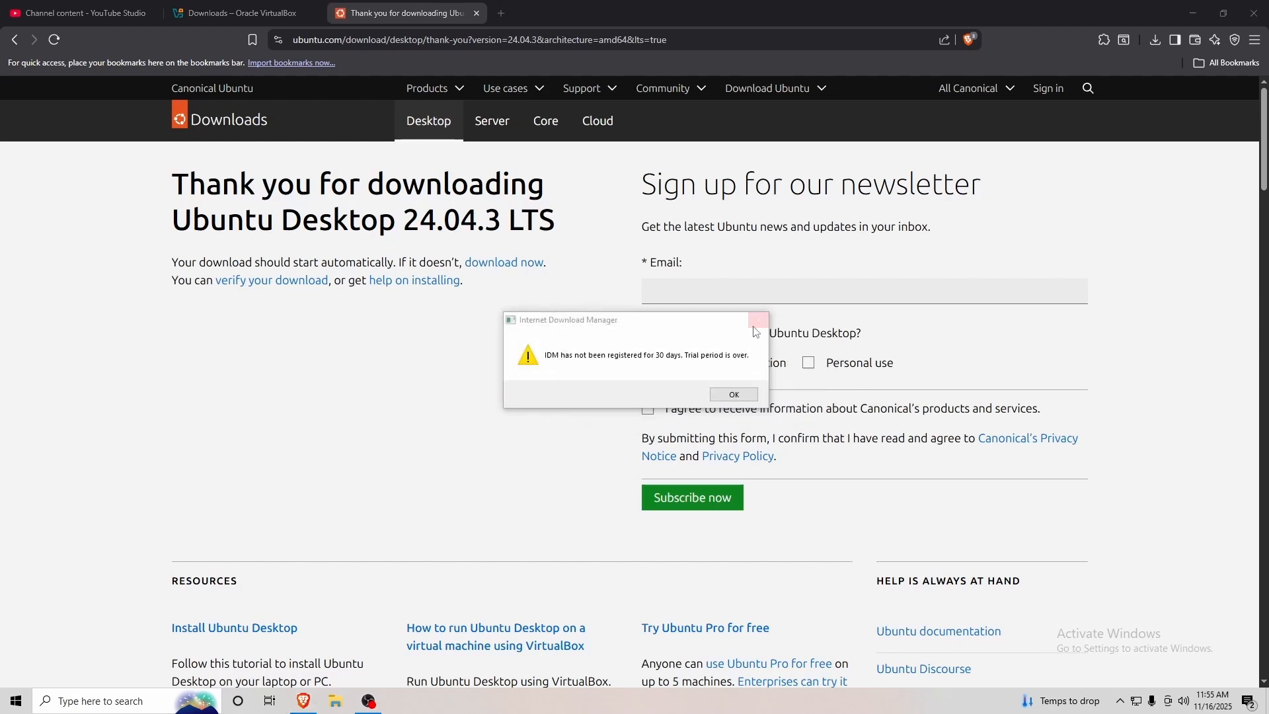
left_click(756, 324)
left_click(742, 263)
left_click(758, 322)
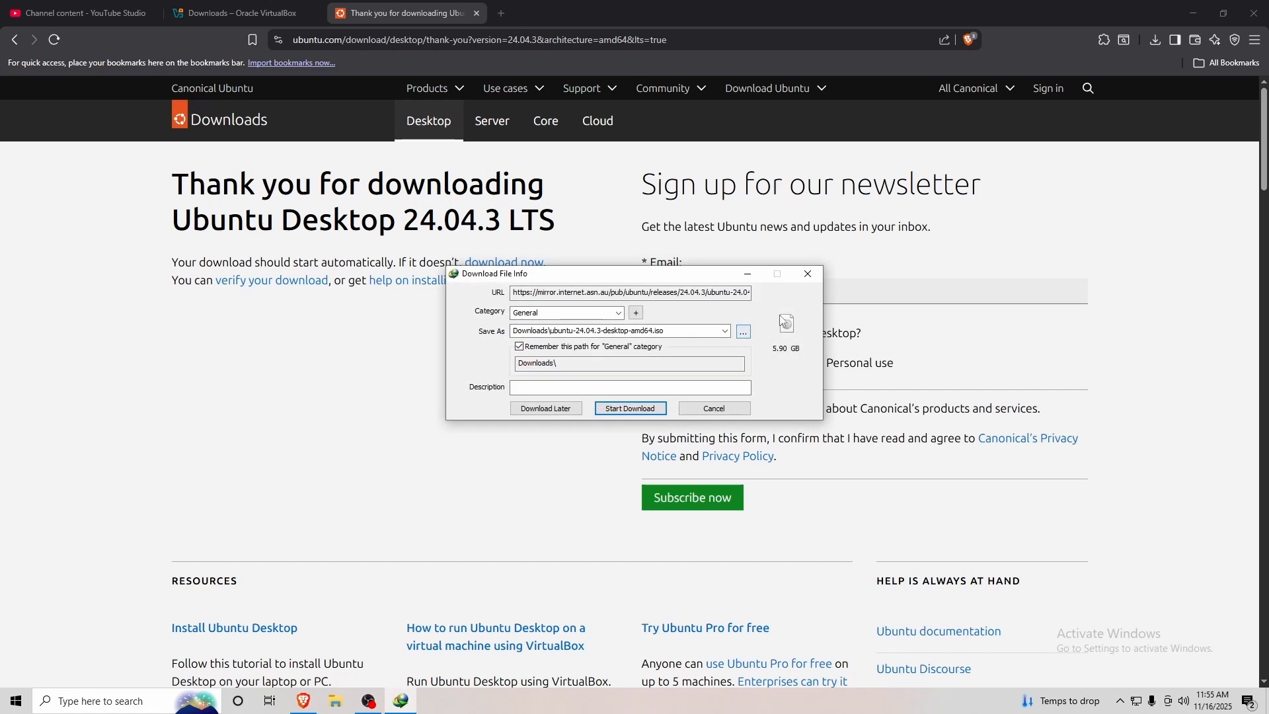
left_click_drag(711, 275, 564, 237)
left_click(756, 323)
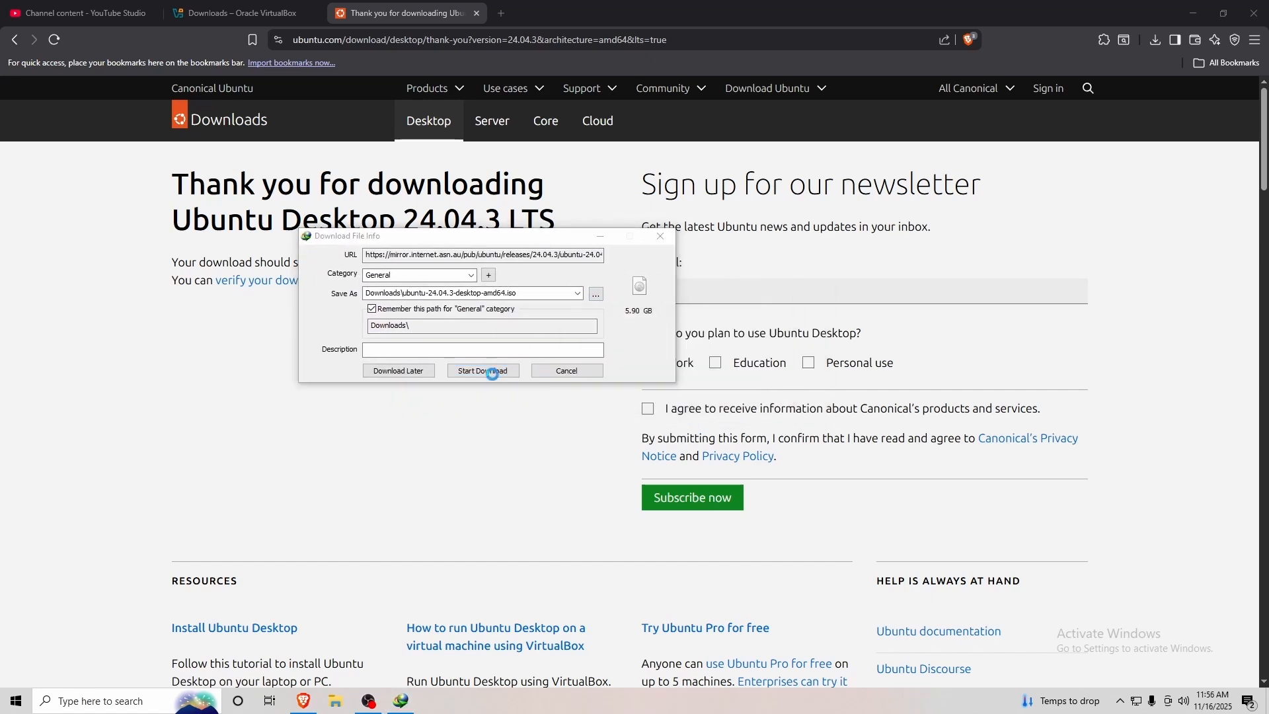
Start downloading ubuntu-24.04.3-desktop-amd64.iso (5.90 GB) into Downloads and let it complete.
left_click(497, 372)
left_click(716, 413)
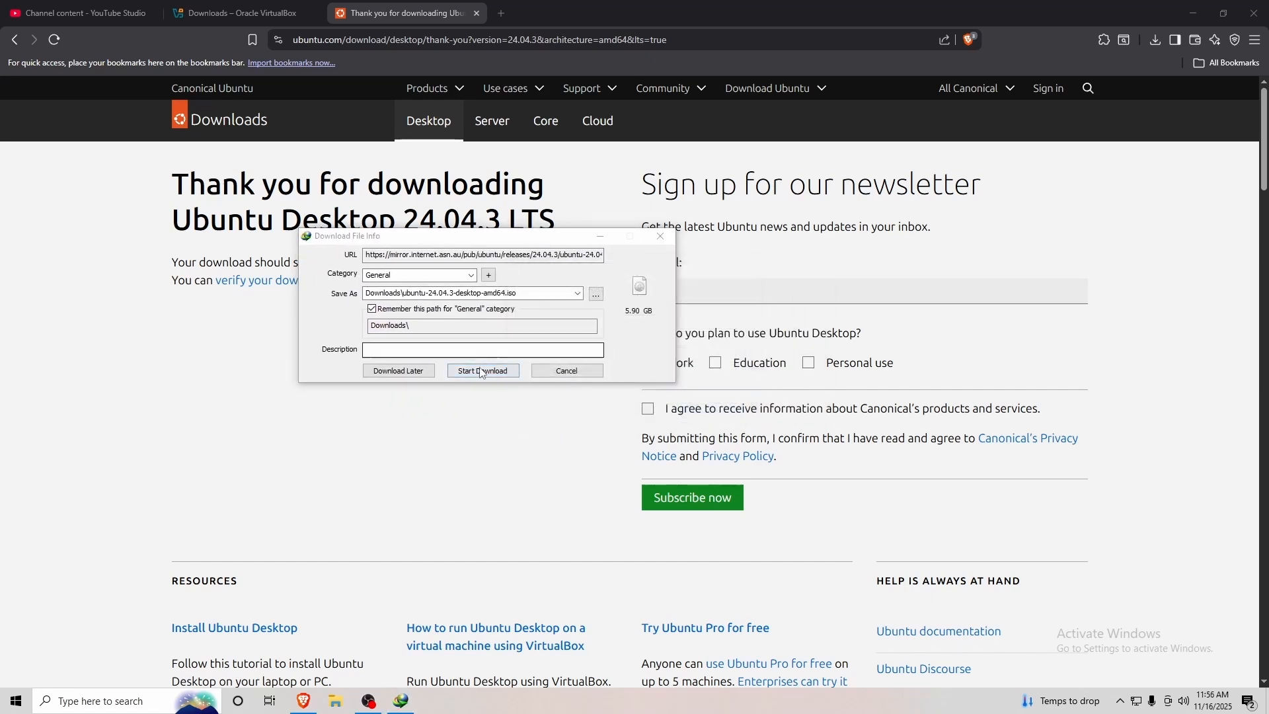
left_click(482, 371)
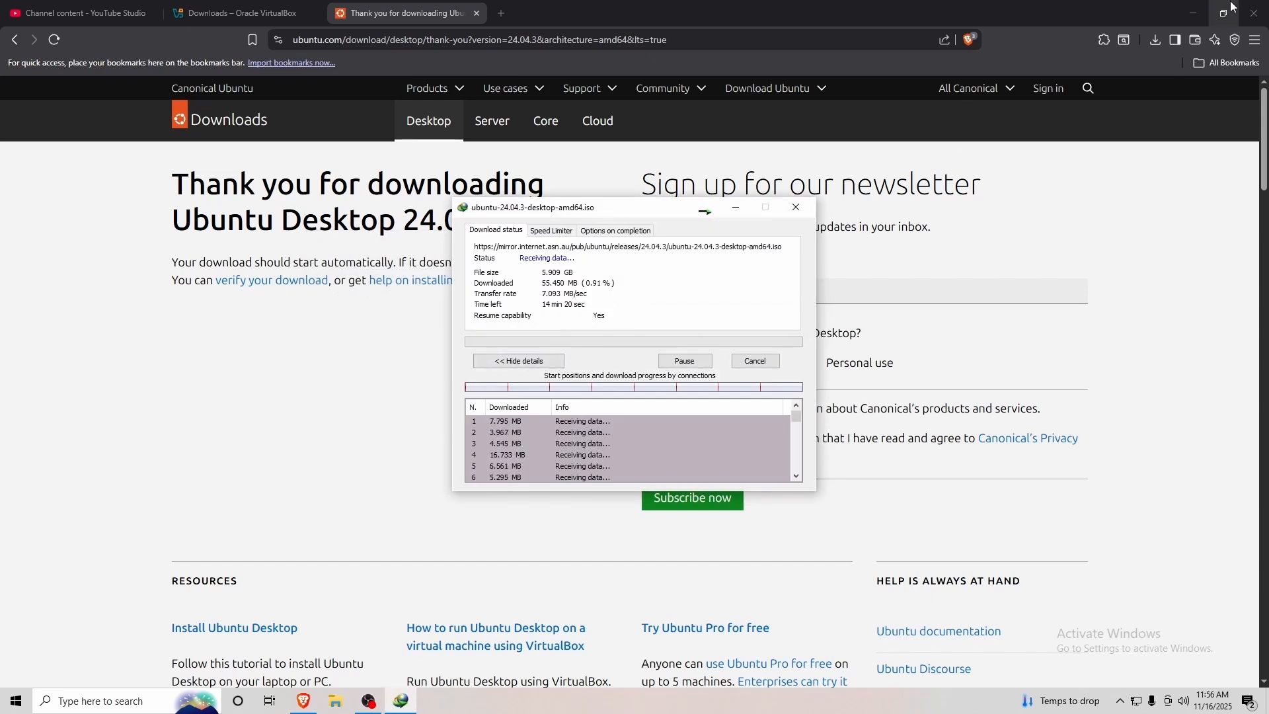
left_click(1193, 13)
left_click_drag(662, 211, 751, 94)
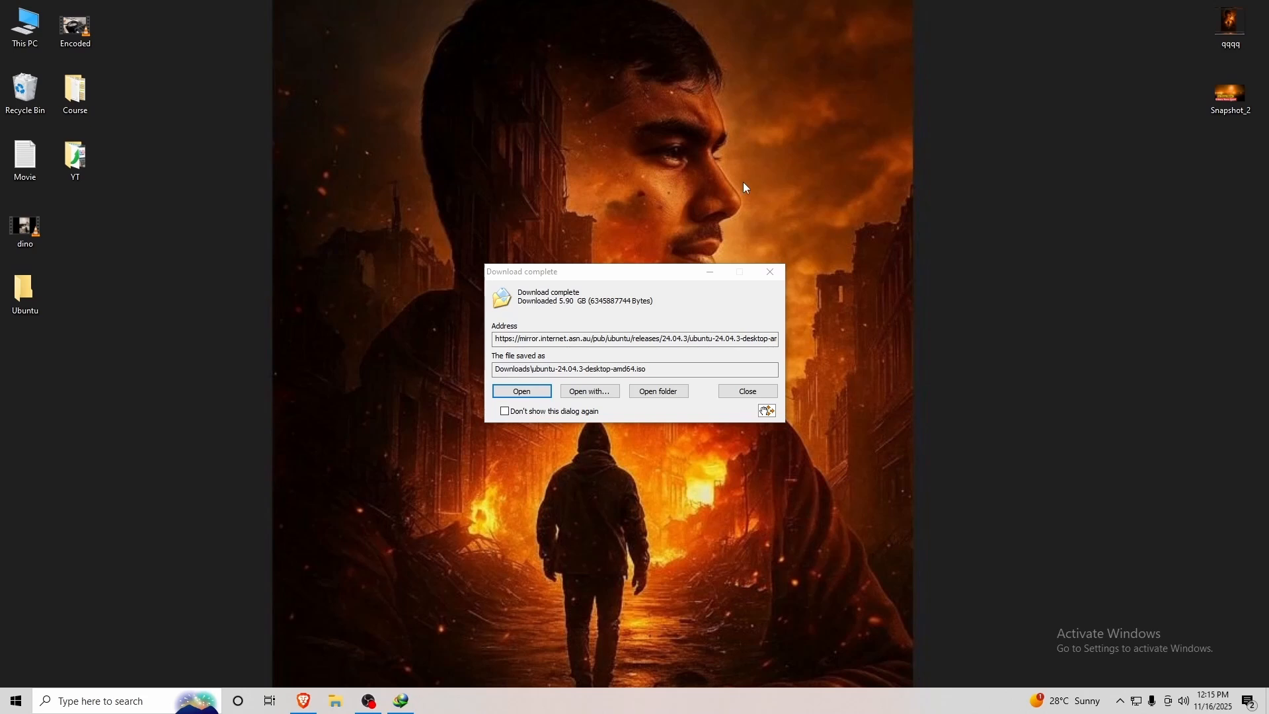
Move ubuntu-24.04.3-desktop-amd64.iso from Downloads into the desktop Ubuntu folder.
left_click(659, 392)
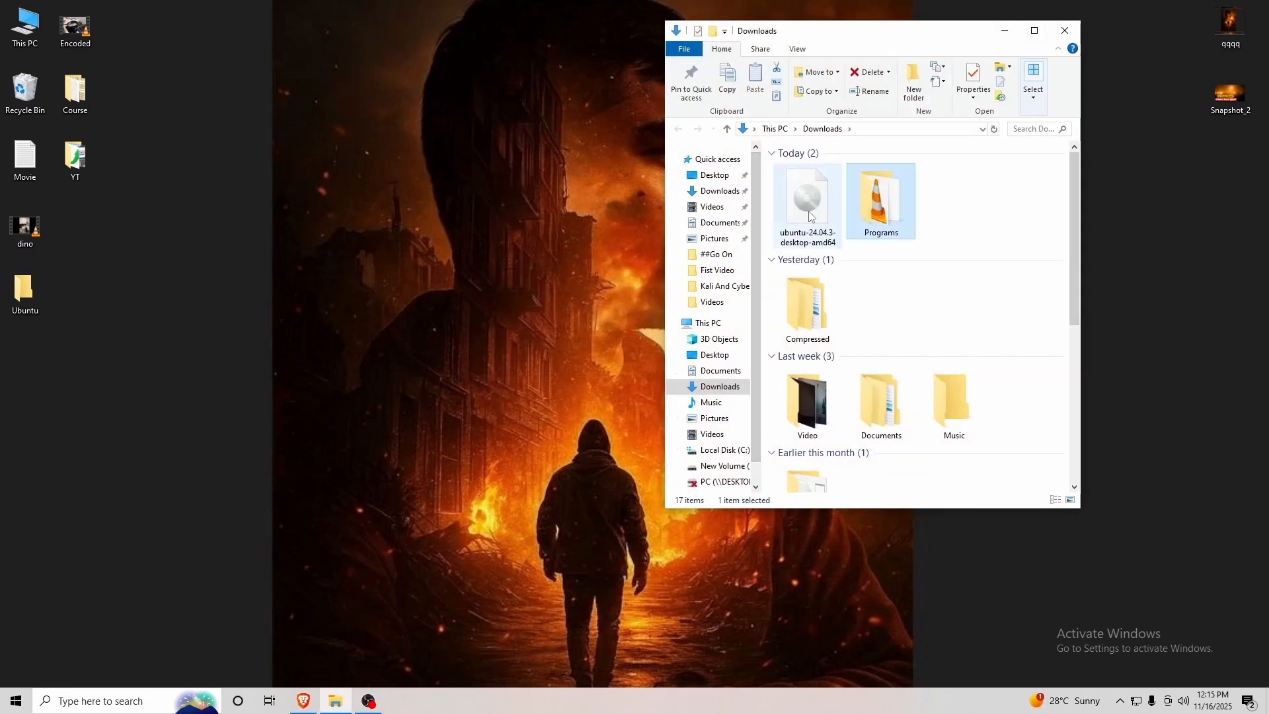
mouse_move(815, 220)
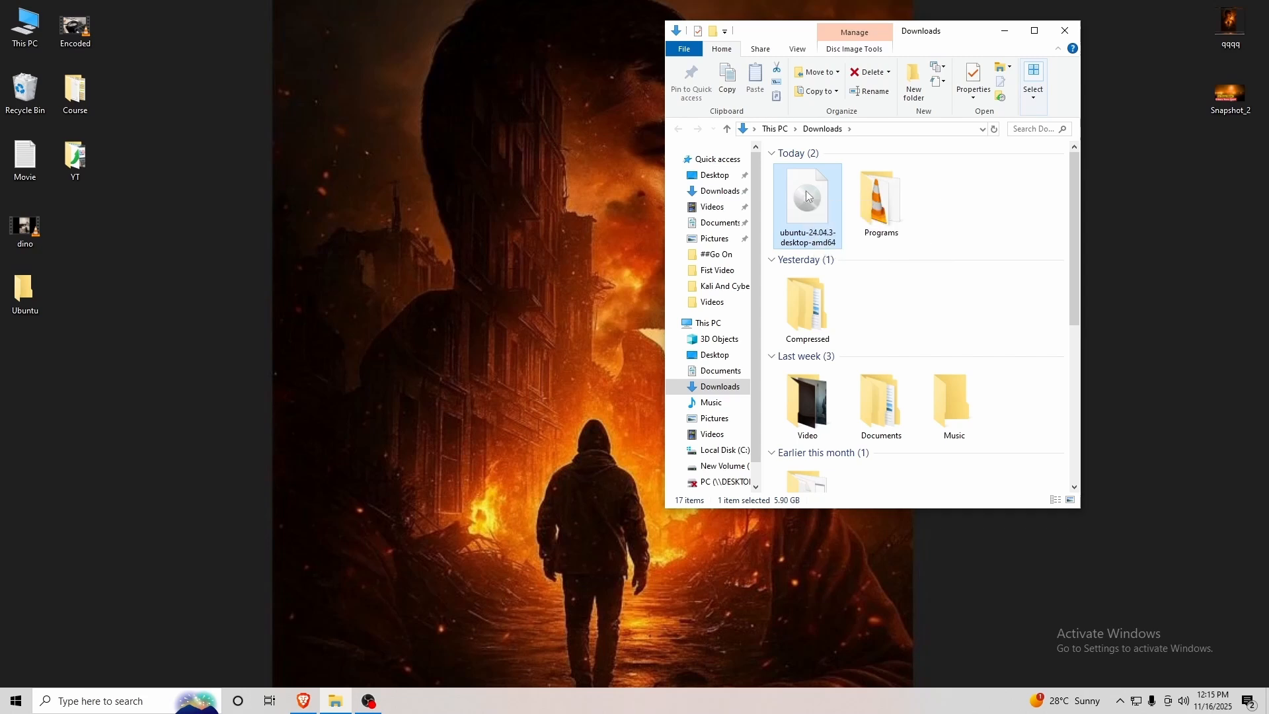
left_click_drag(808, 196, 25, 291)
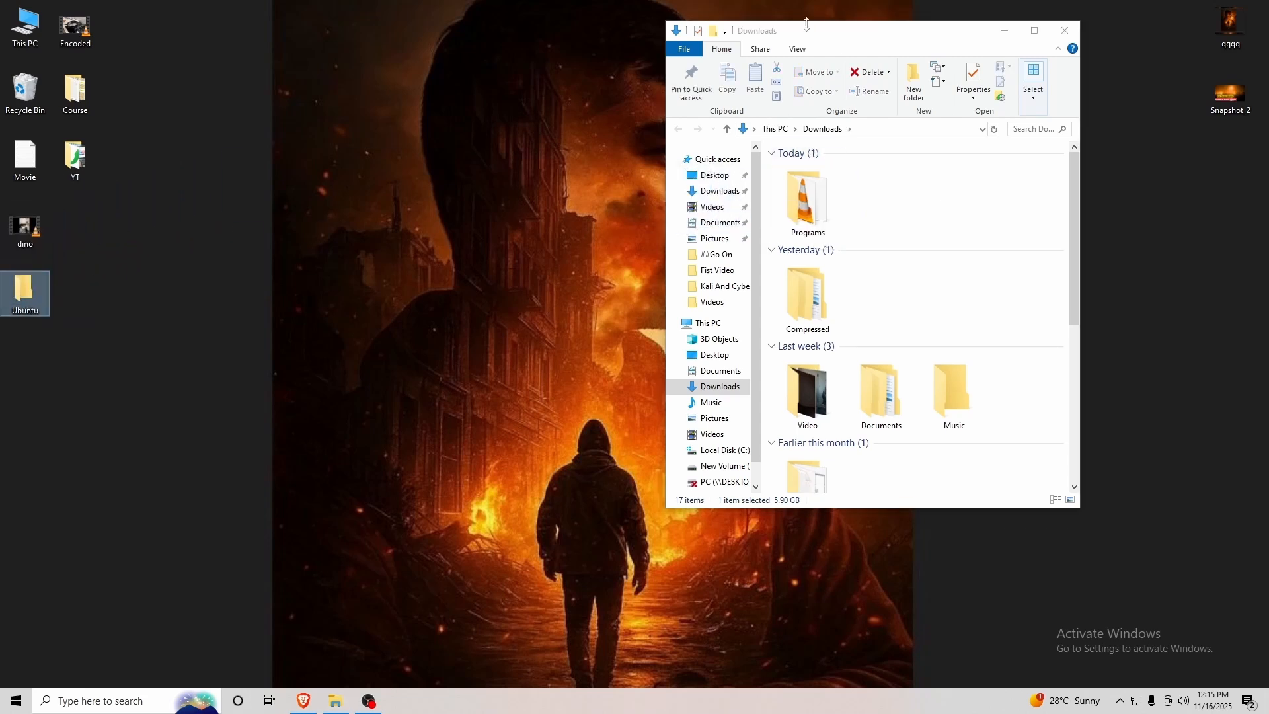
left_click(1067, 25)
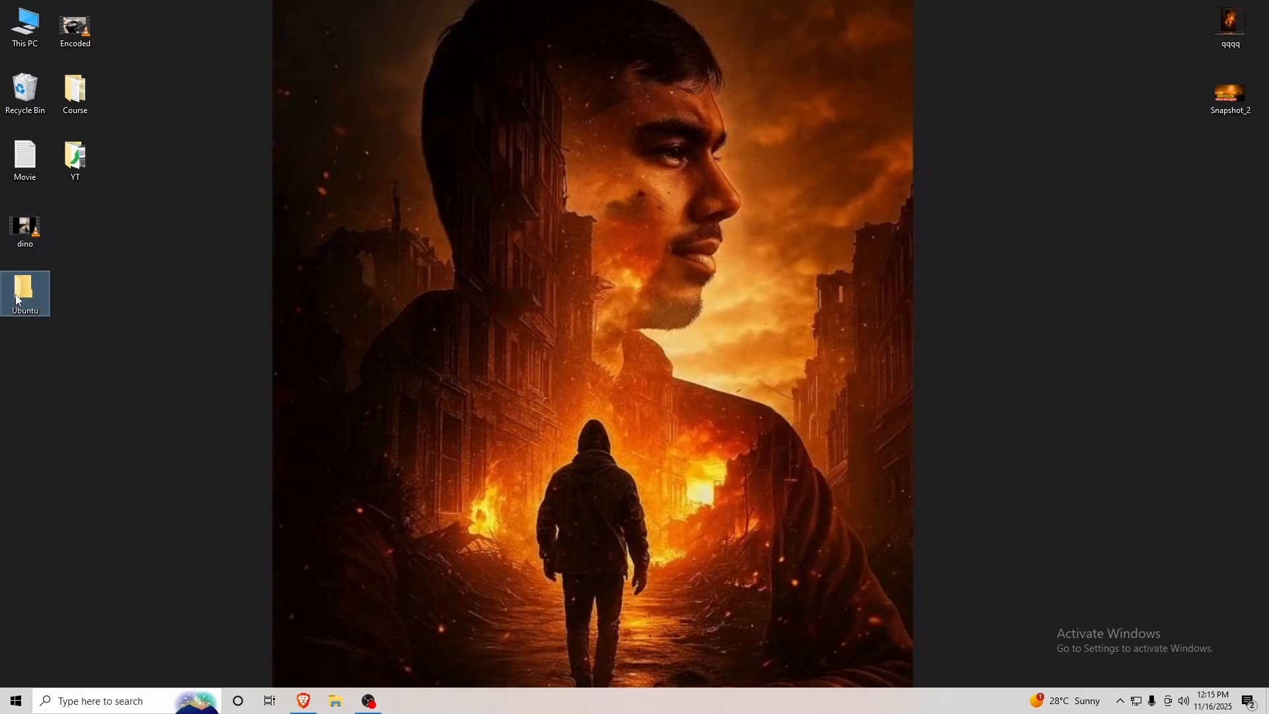
Confirm the Ubuntu folder holds all three files (6.09 GB total), then close it.
key("Return")
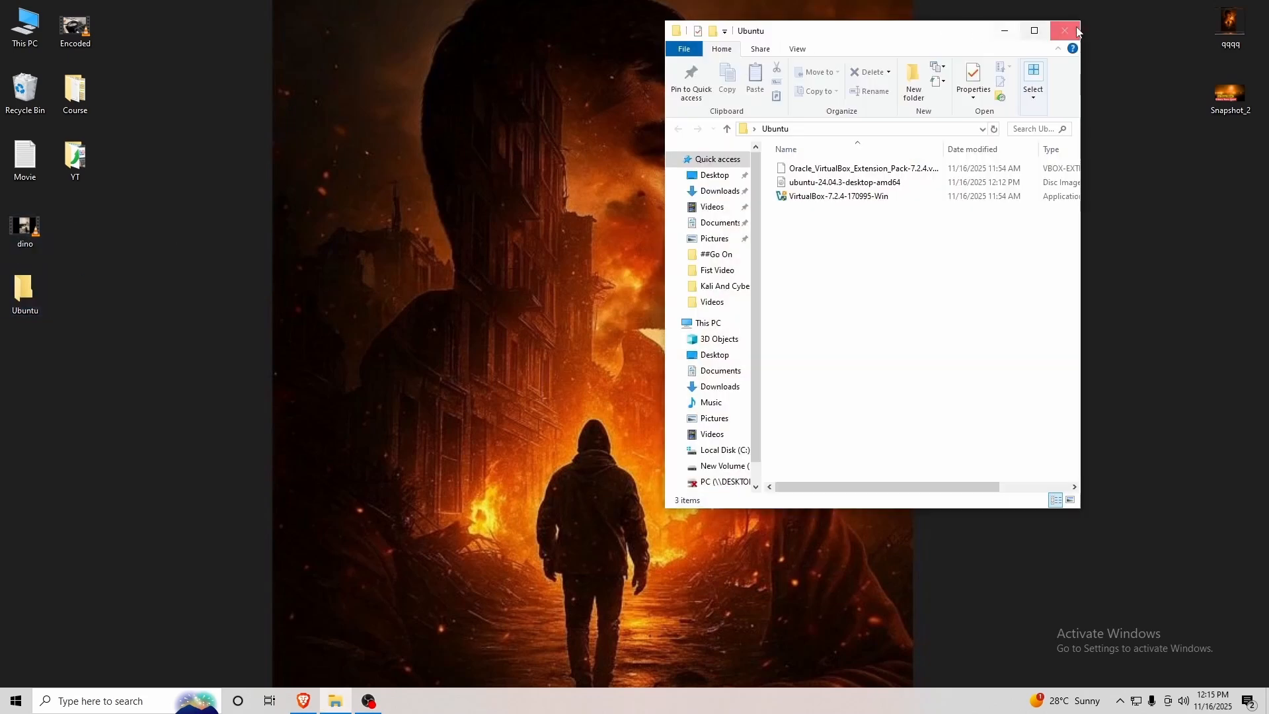
left_click_drag(838, 264, 829, 159)
left_click(1065, 30)
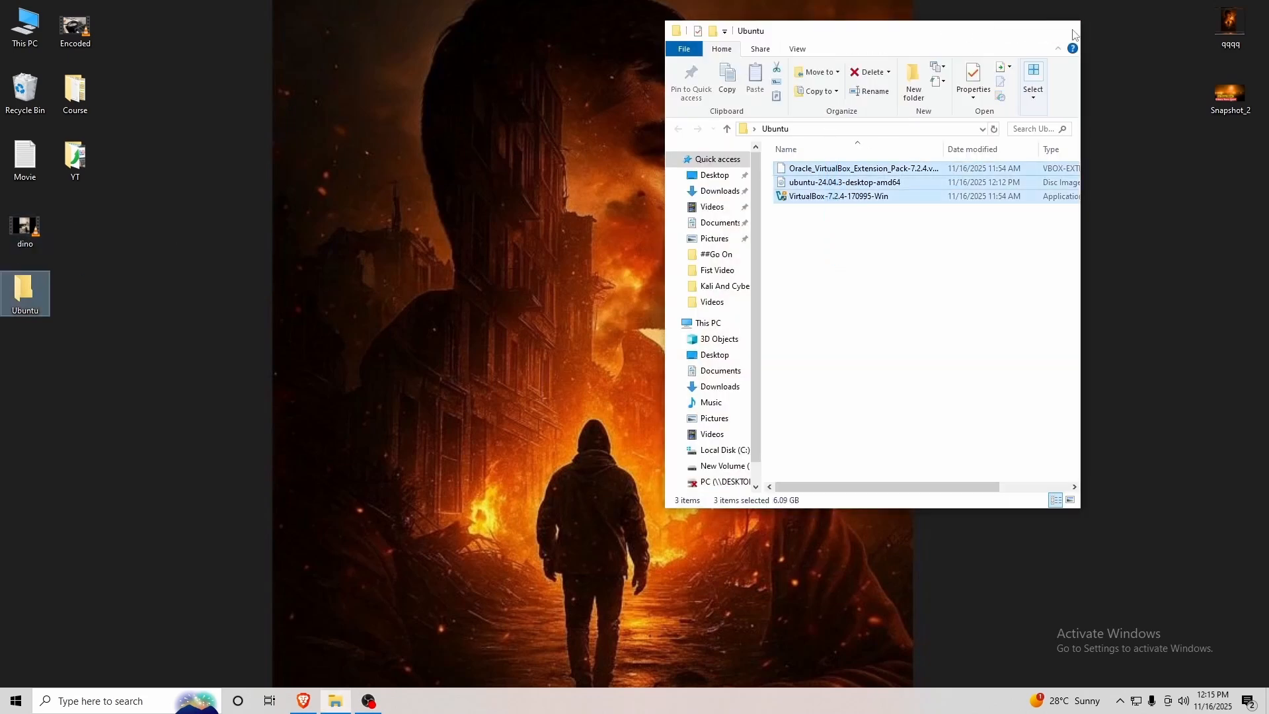
left_click(461, 276)
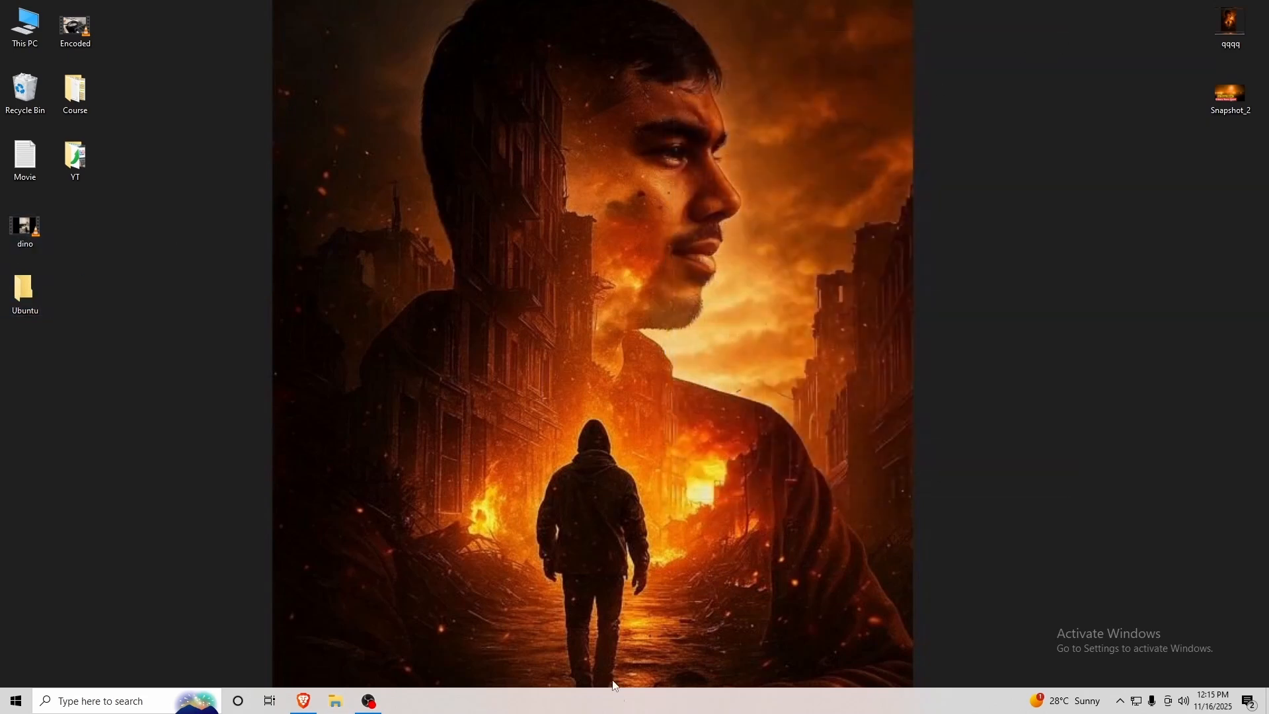
Open Task Manager's Performance page to confirm CPU virtualization reads Enabled.
right_click(729, 708)
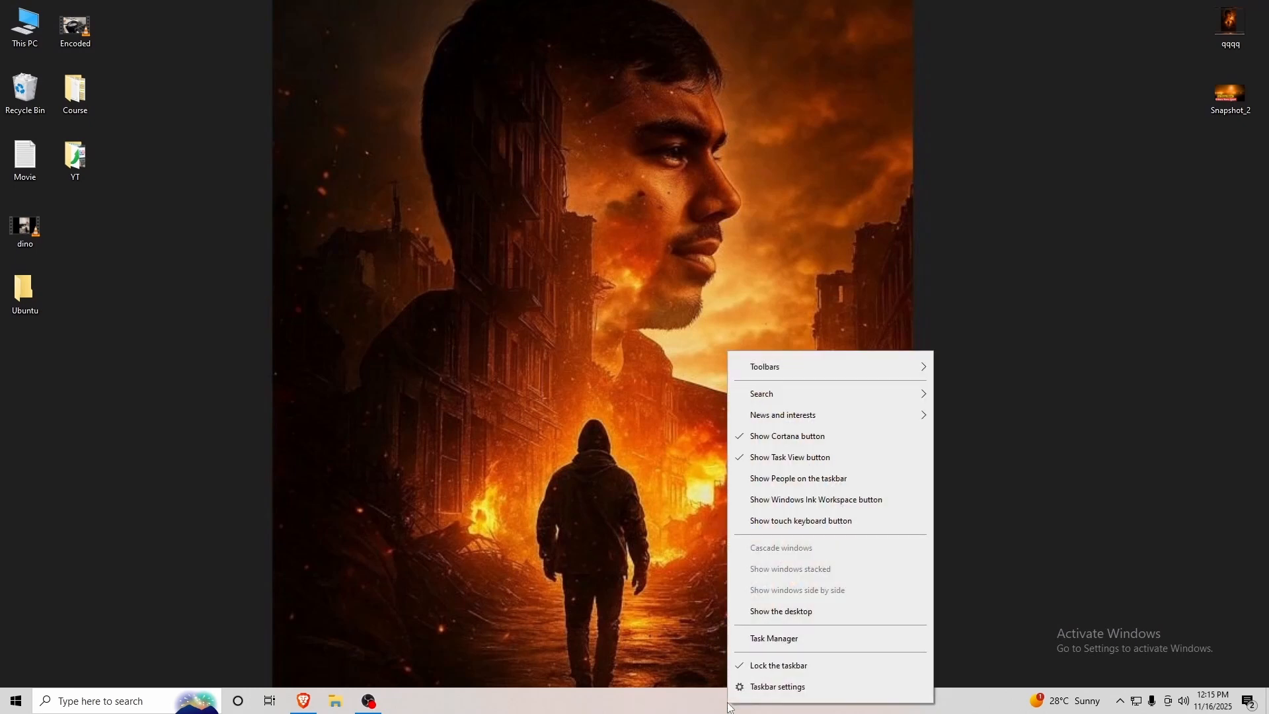
left_click(792, 640)
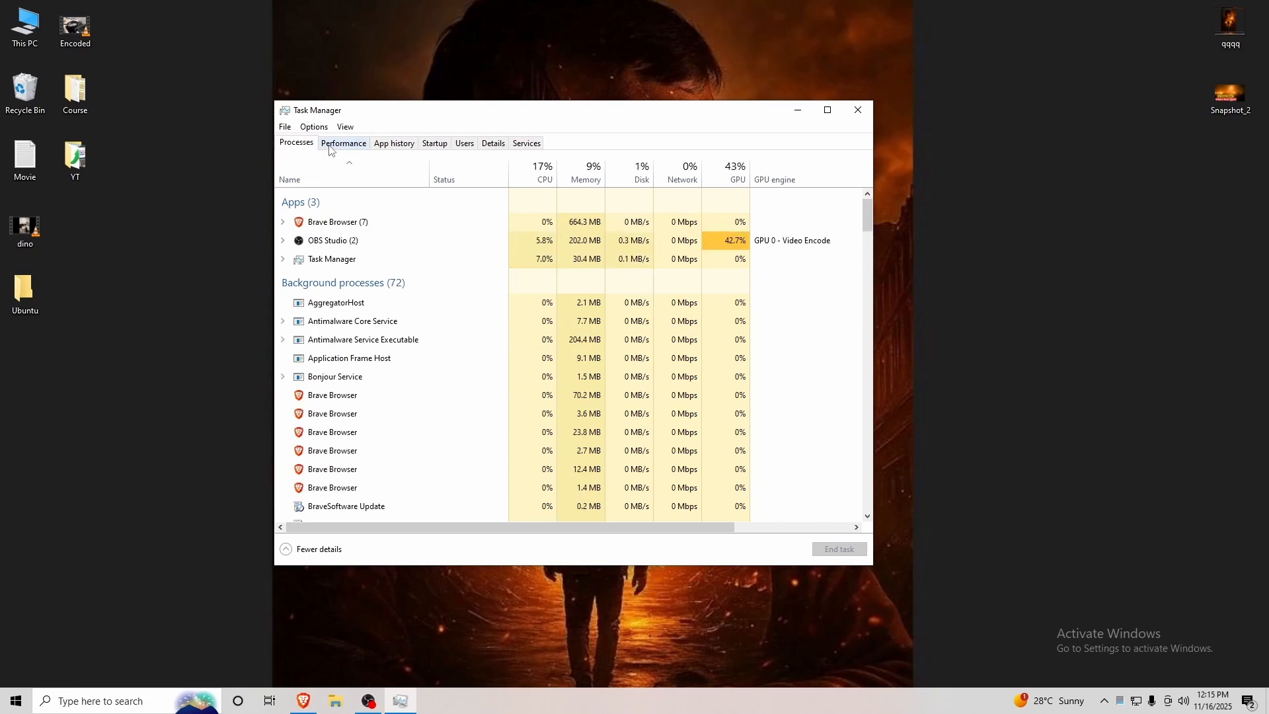
left_click(343, 144)
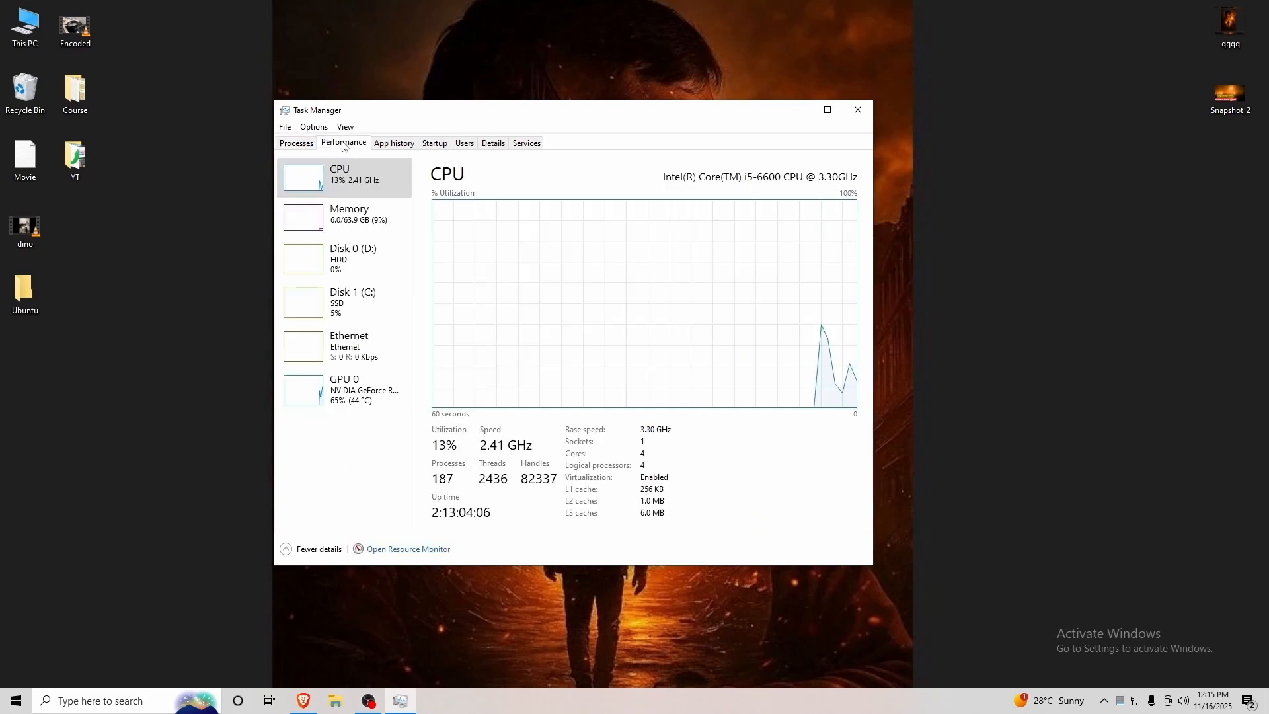
left_click(827, 109)
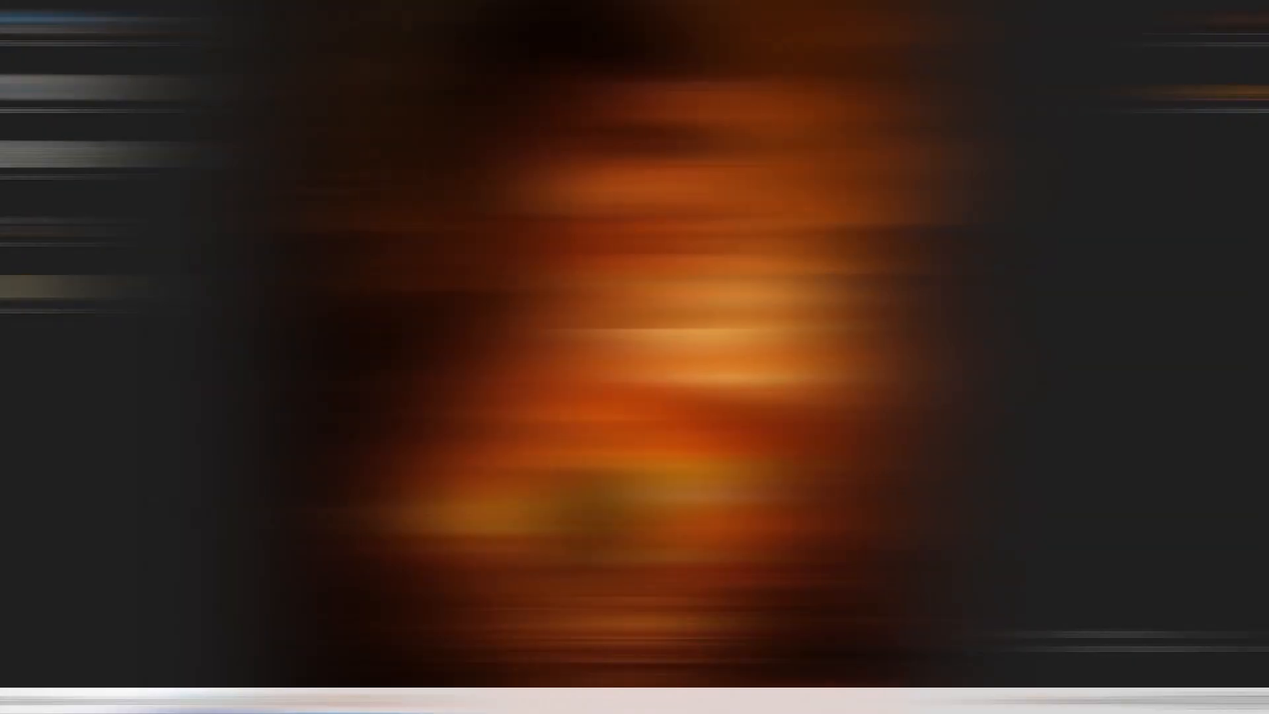
Run the VirtualBox 7.2.4 installer, accept the licence and keep default features, network and startup options.
double_click(32, 301)
left_click(819, 201)
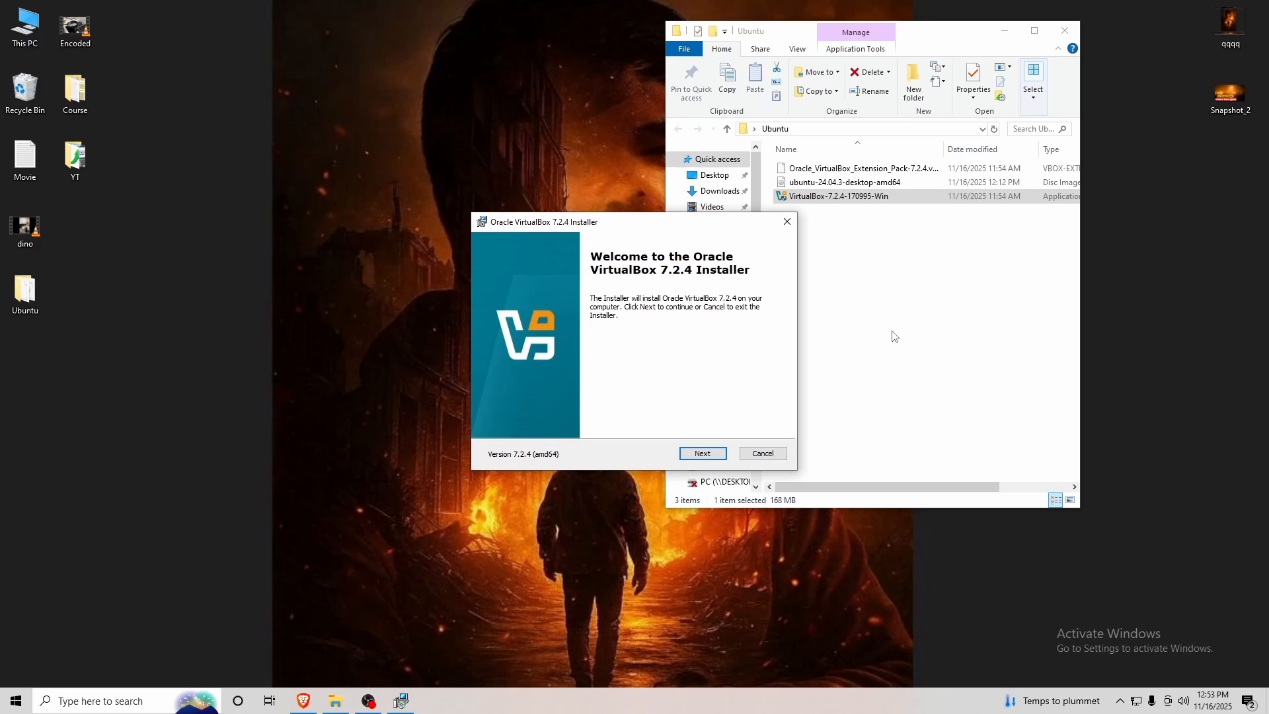
left_click(704, 455)
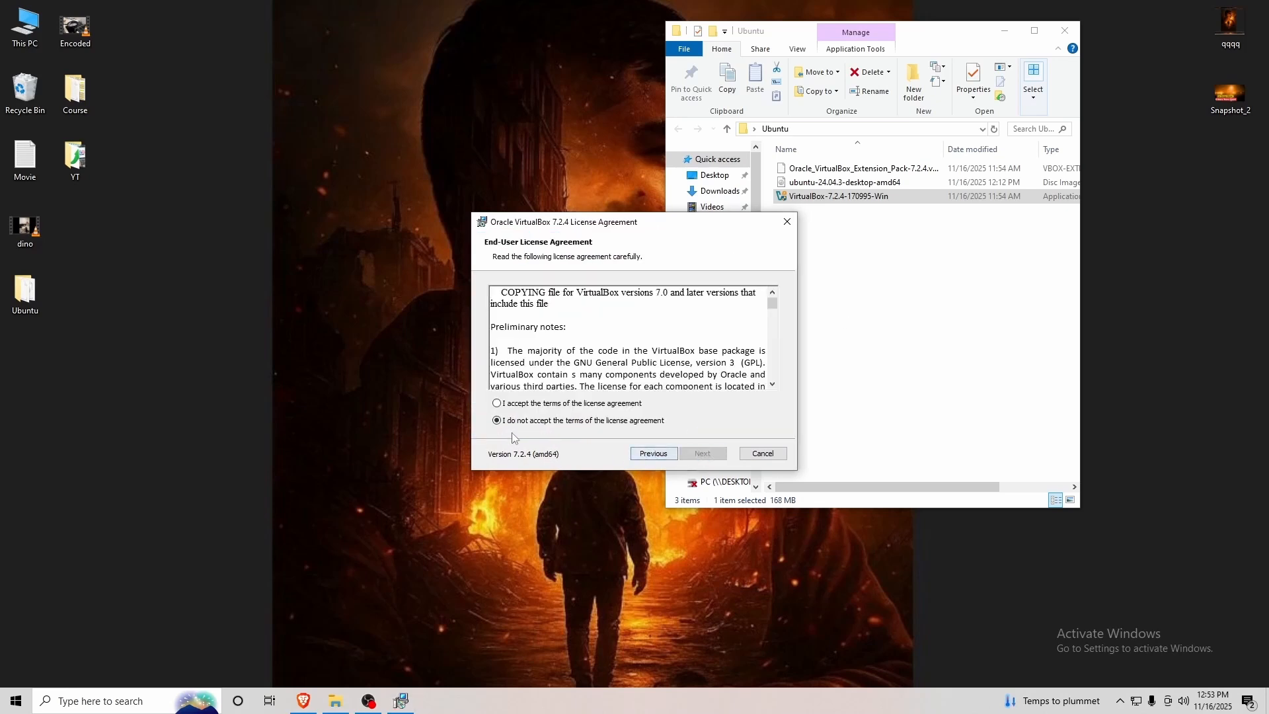
left_click(530, 406)
left_click(703, 453)
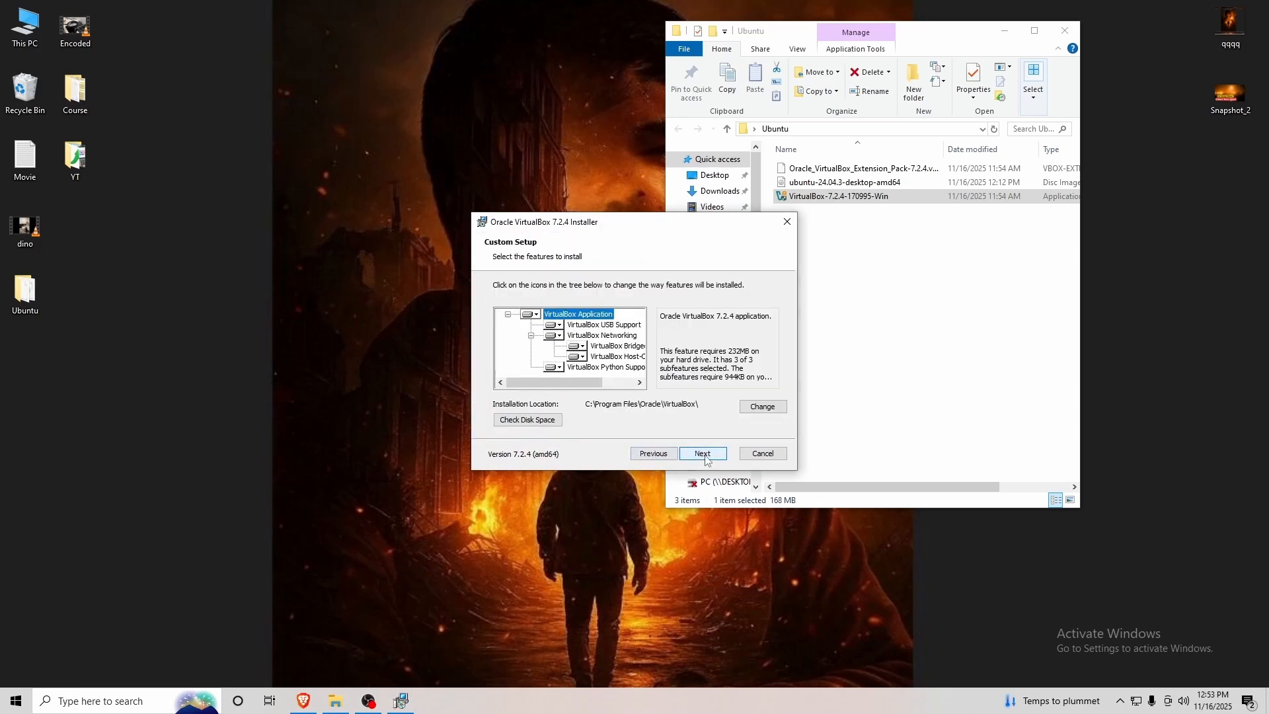
left_click(704, 454)
left_click(704, 454)
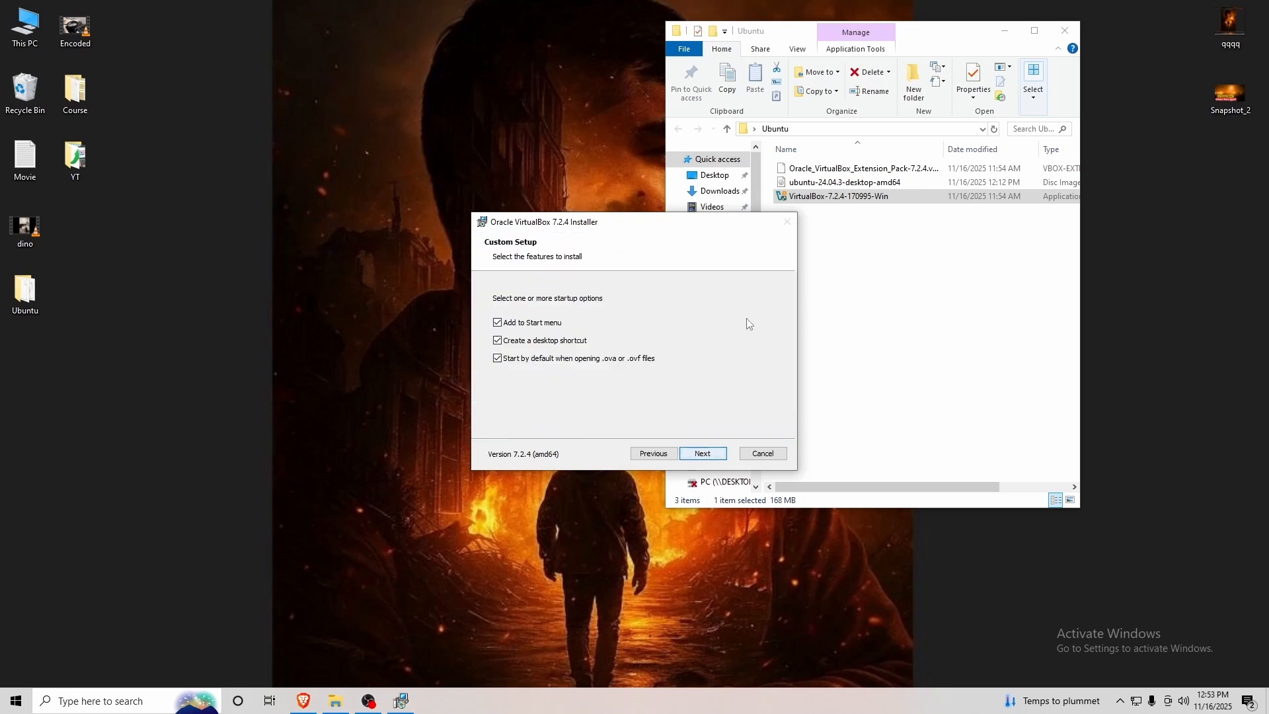
left_click(704, 454)
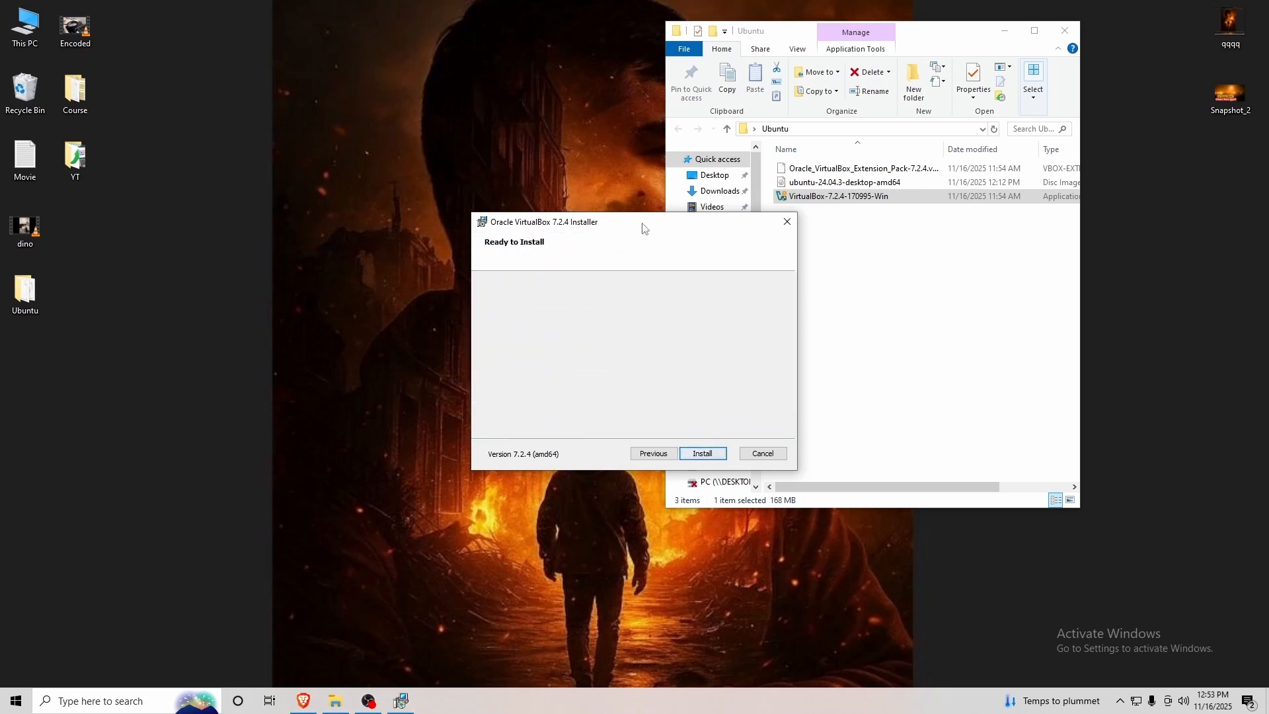
Install VirtualBox and finish setup so the Manager launches.
left_click_drag(644, 227, 468, 104)
right_click(492, 49)
key("Escape")
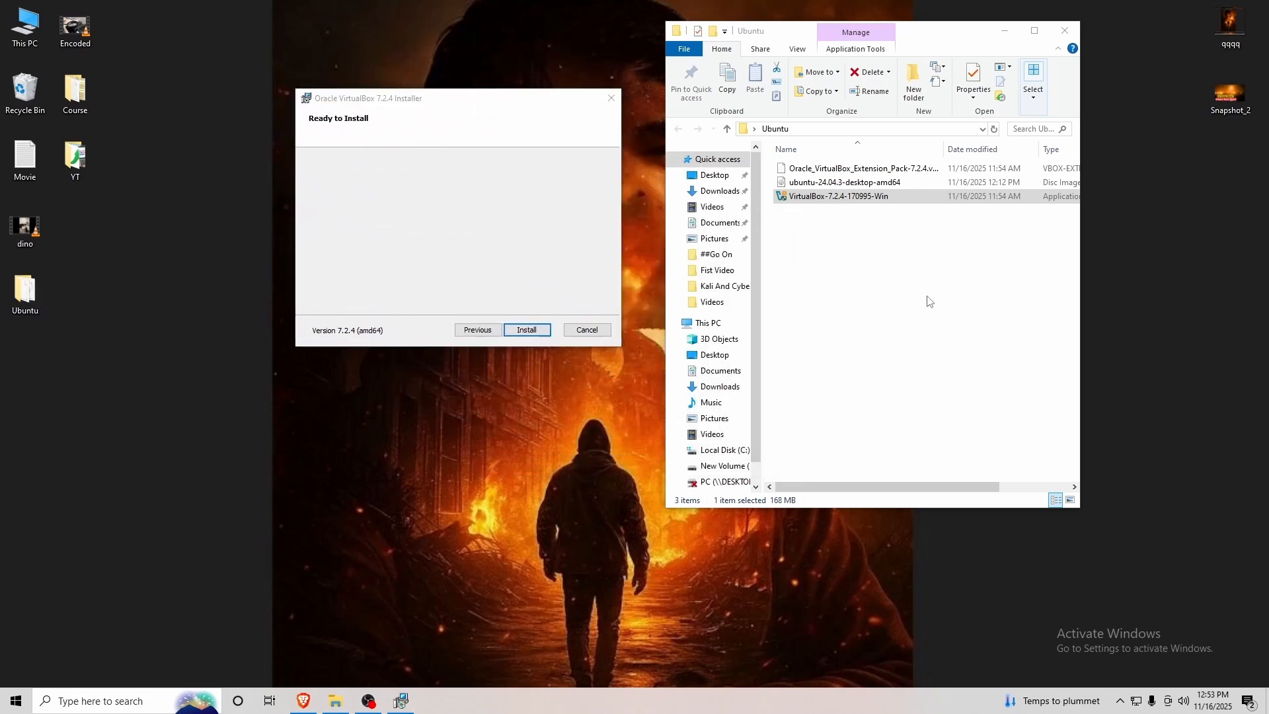
left_click(526, 330)
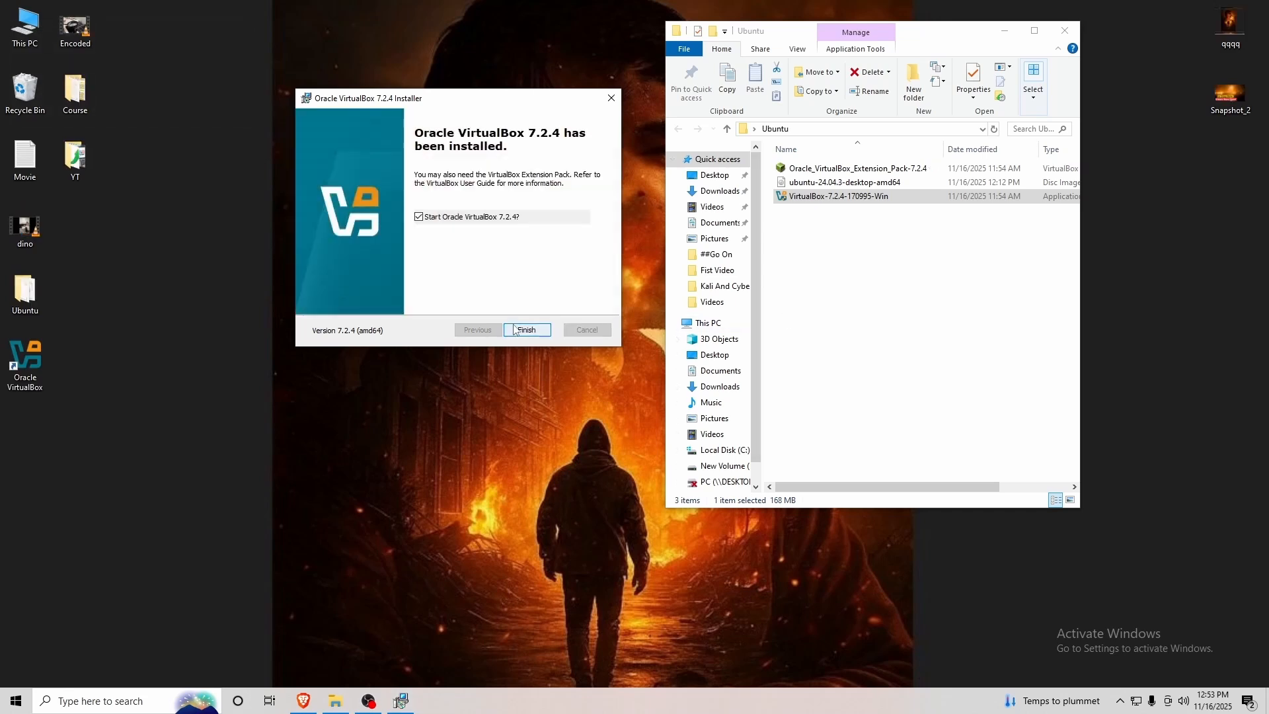
left_click(522, 330)
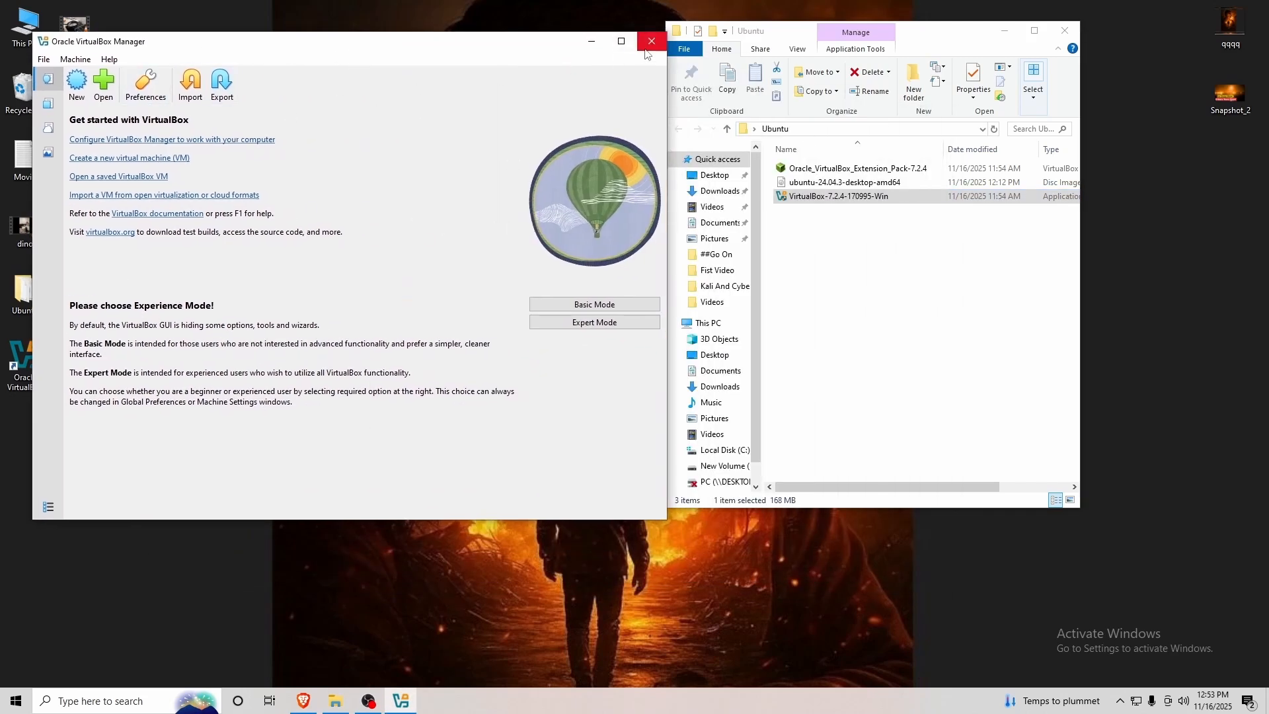
Choose Expert Mode in the VirtualBox Manager, then close the Manager.
left_click(594, 324)
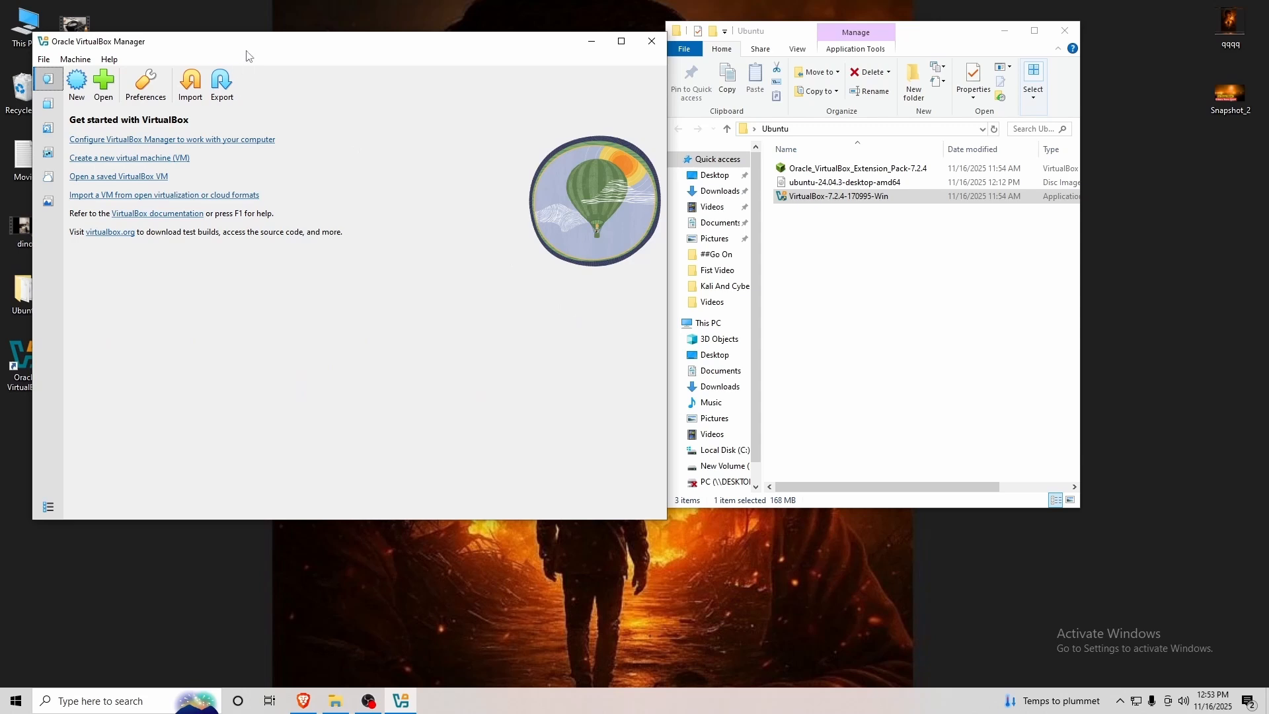
left_click_drag(267, 50, 306, 51)
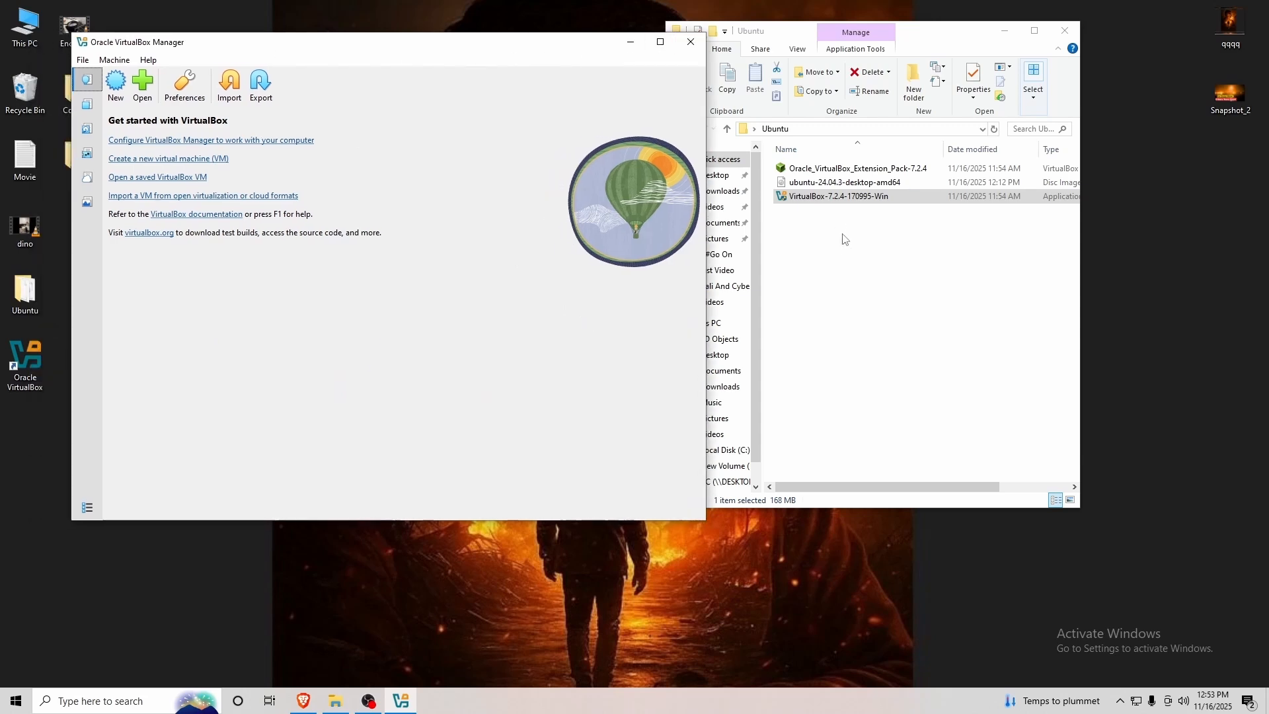
left_click(693, 46)
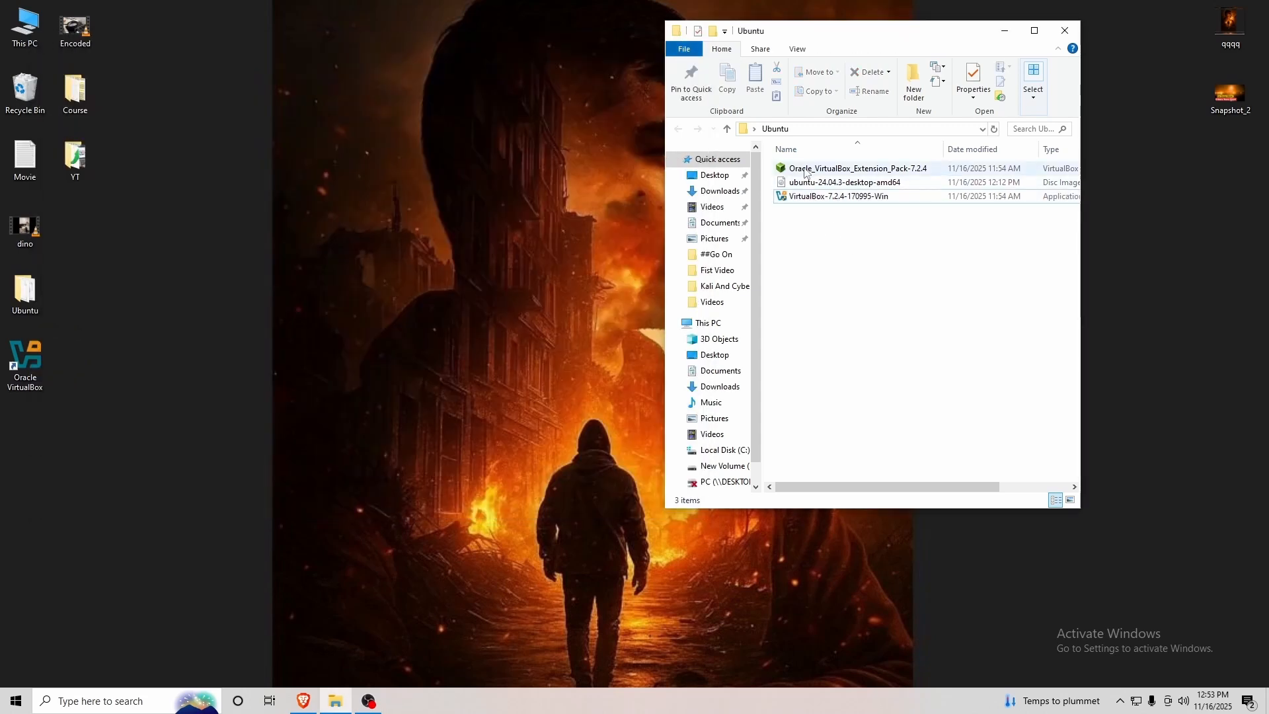
Install the Oracle VirtualBox Extension Pack by agreeing to its licence, then maximize the Manager.
left_click(780, 169)
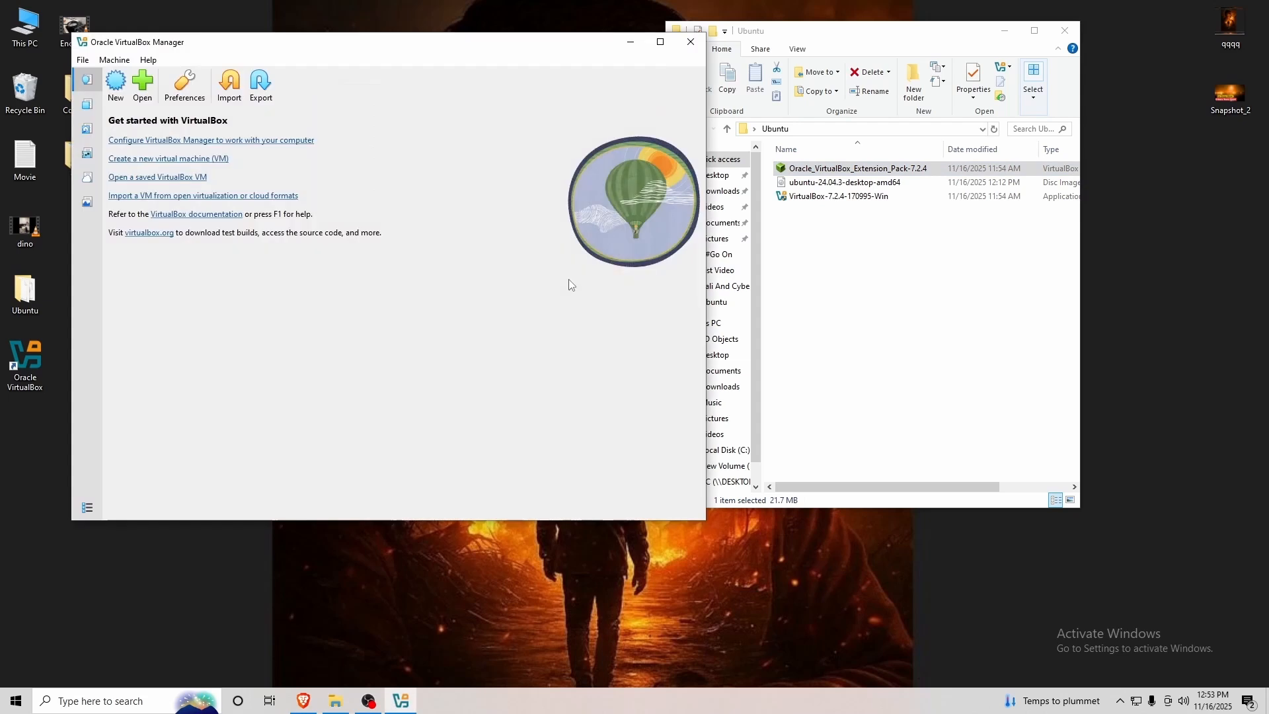
left_click(368, 362)
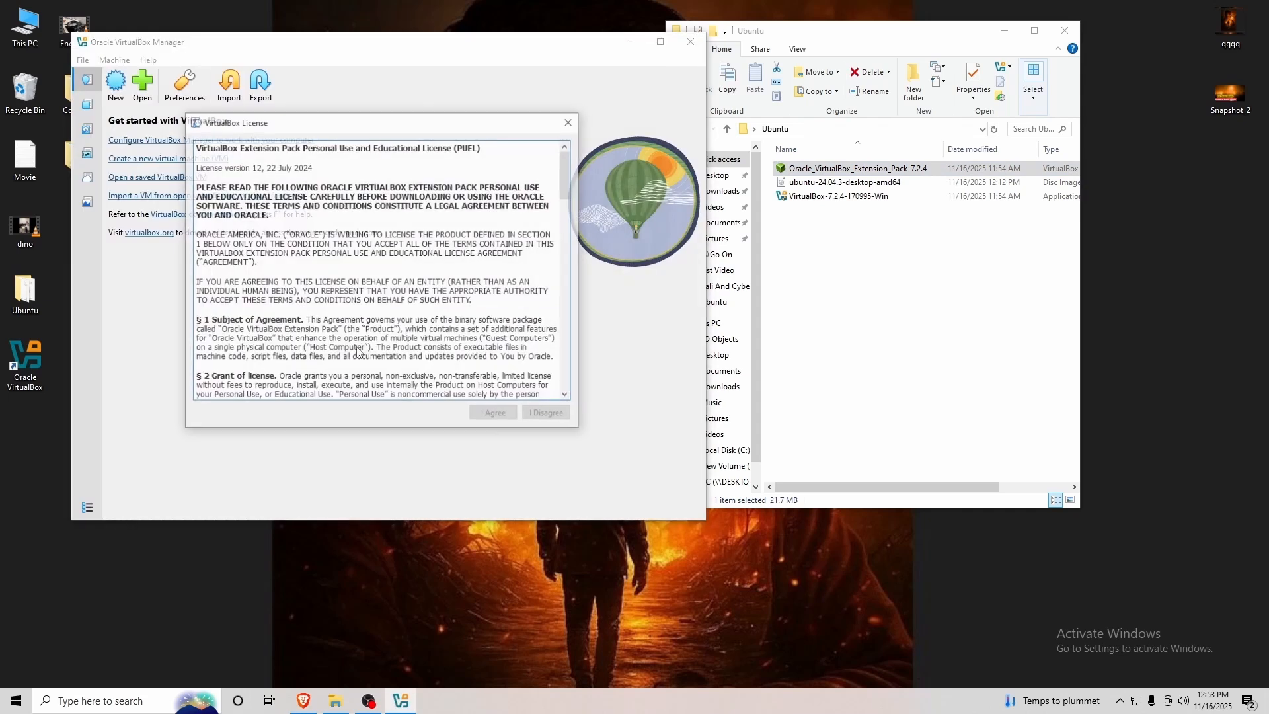
scroll(322, 374, "down", 20)
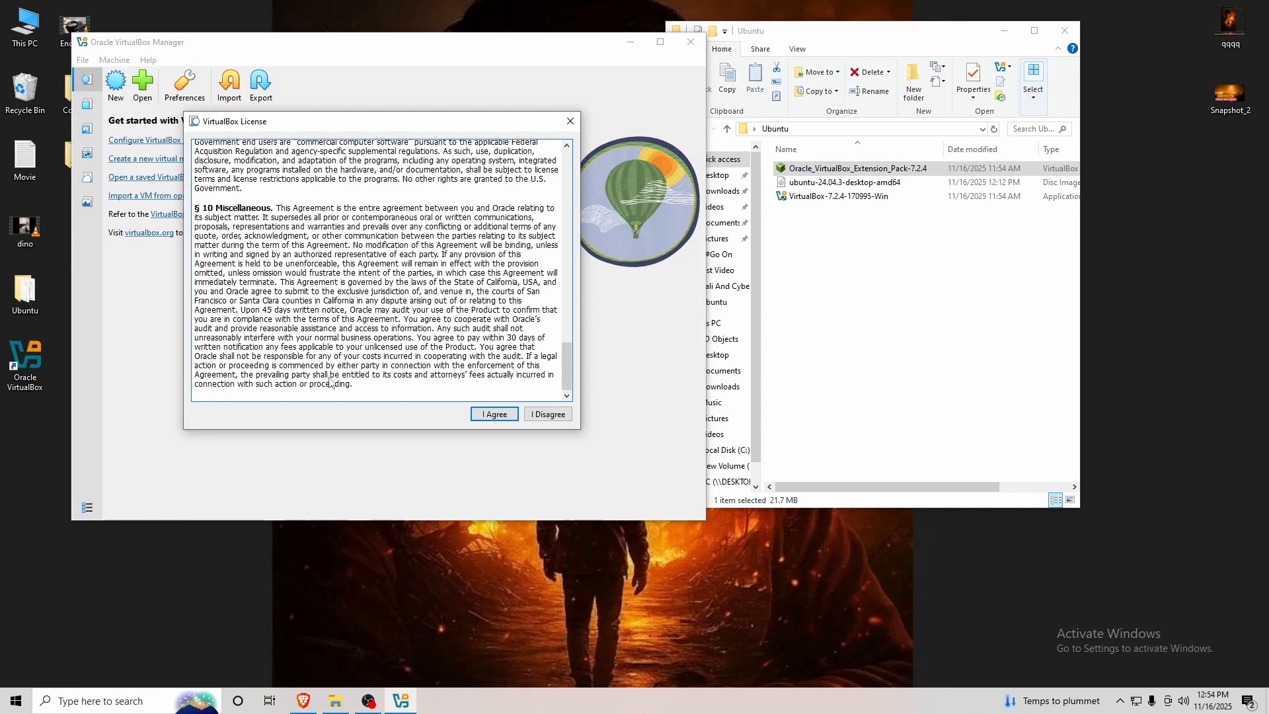
left_click(495, 414)
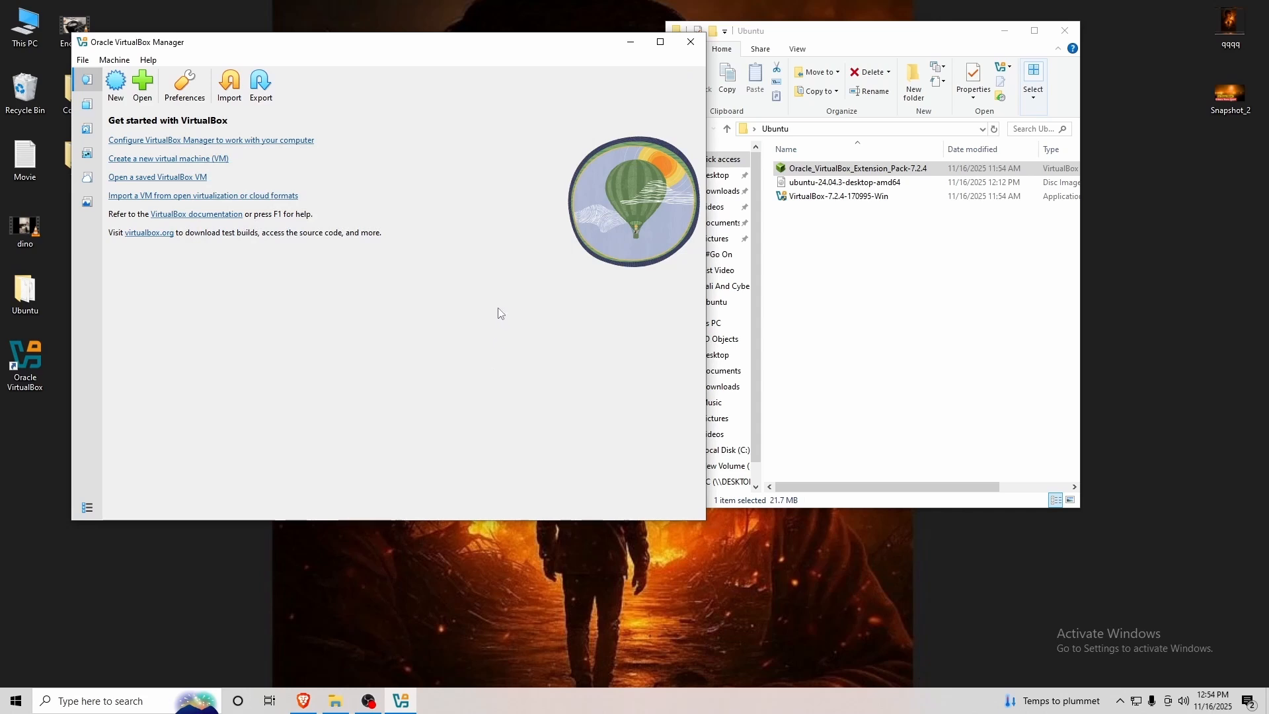
left_click(660, 41)
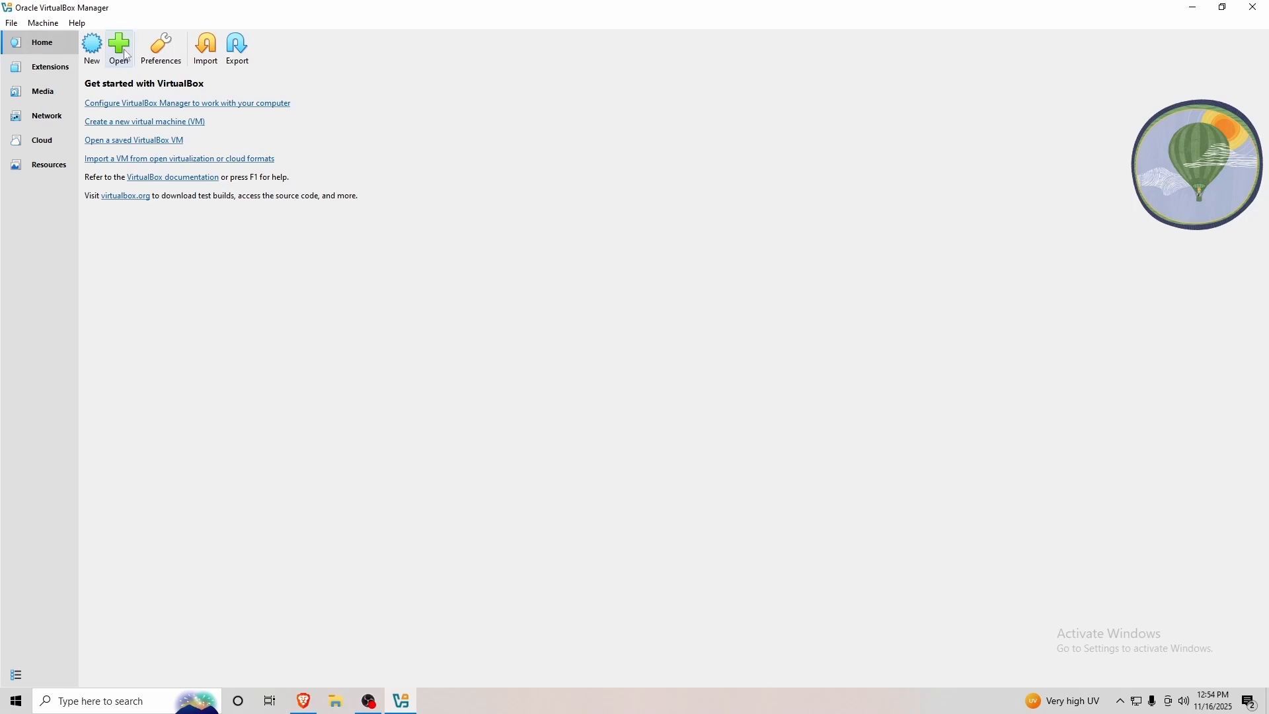
Create a VM named Ubuntu as Linux, Ubuntu (64-bit), accepting 2048 MB memory and a 25 GB disk.
left_click(93, 48)
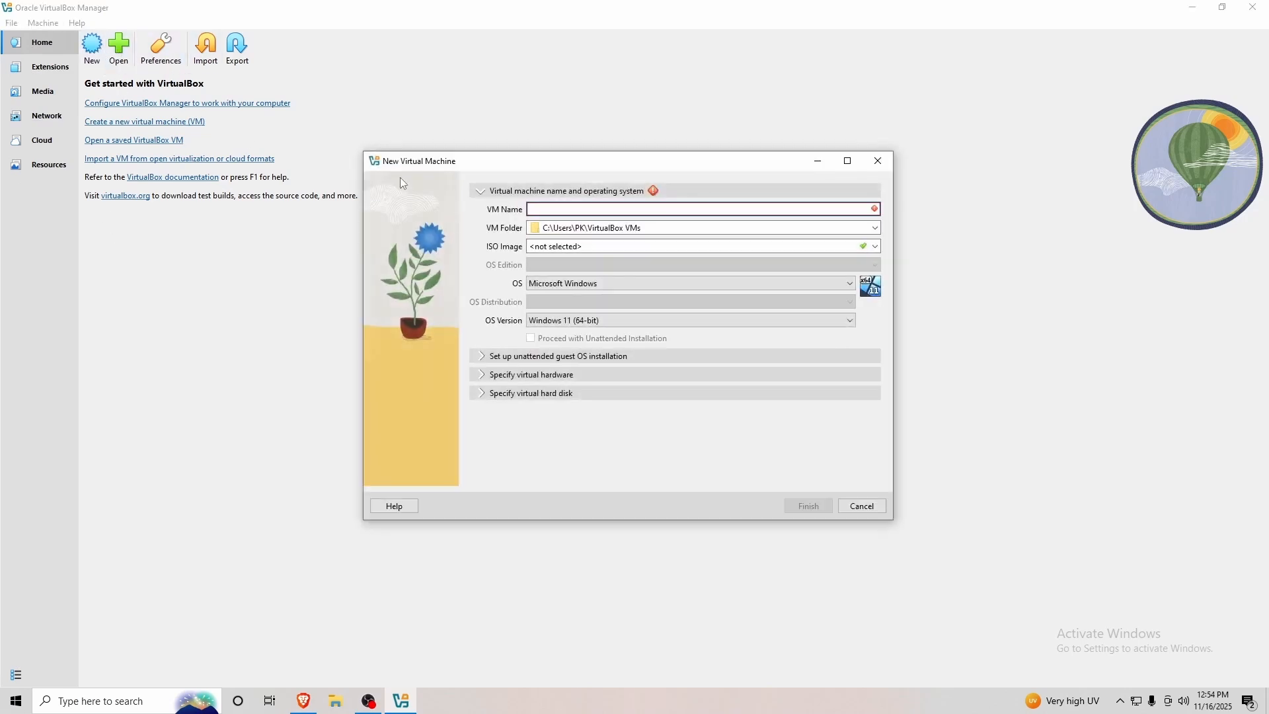
type("Ubun")
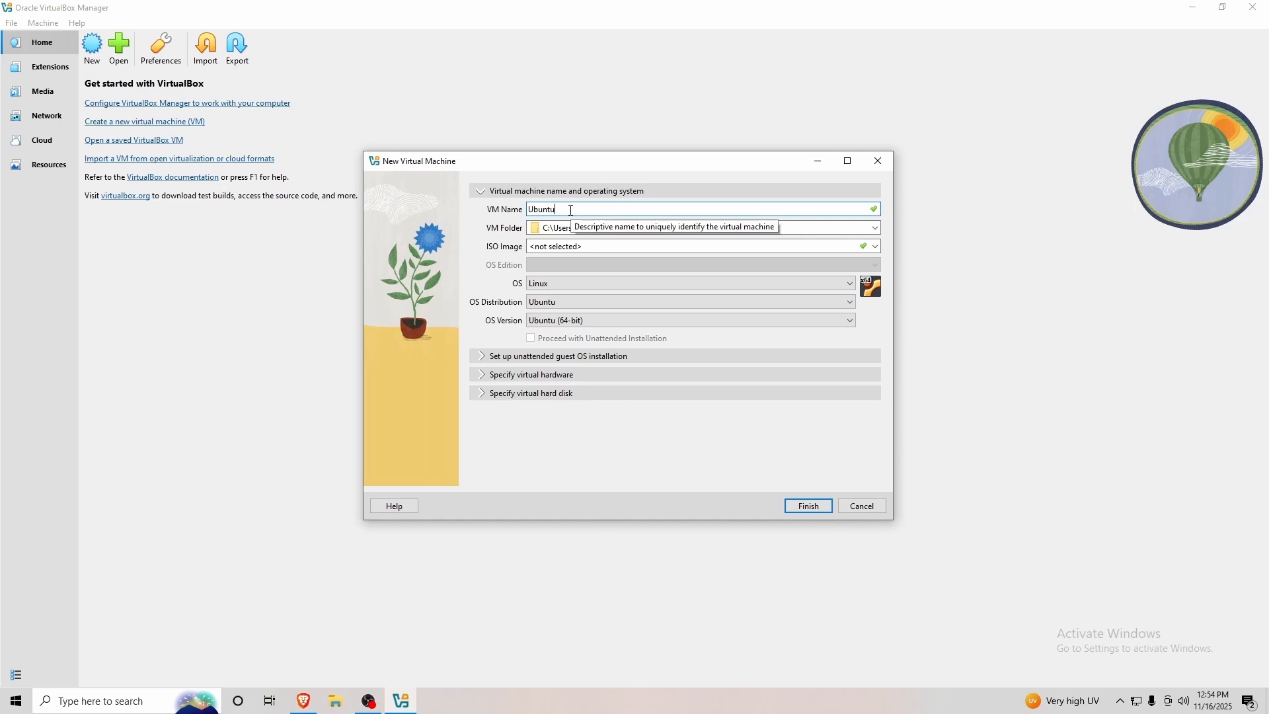
type("tu")
left_click_drag(618, 167, 696, 136)
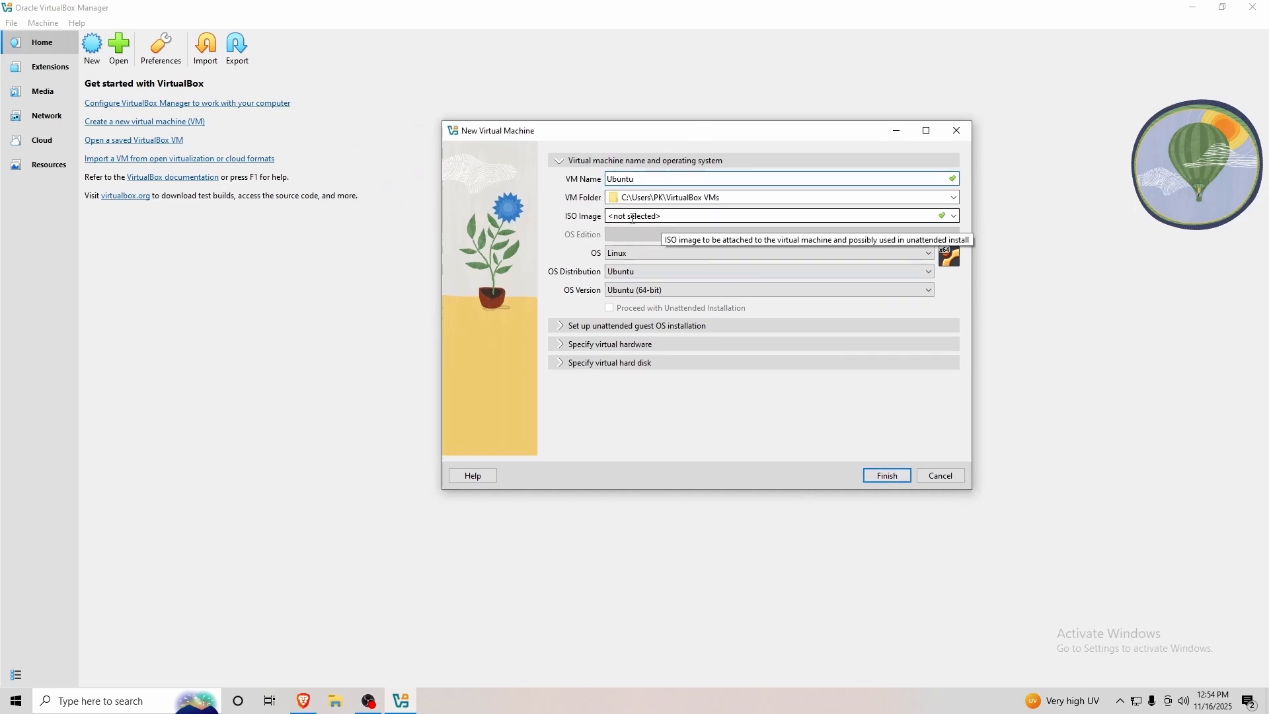
left_click(636, 253)
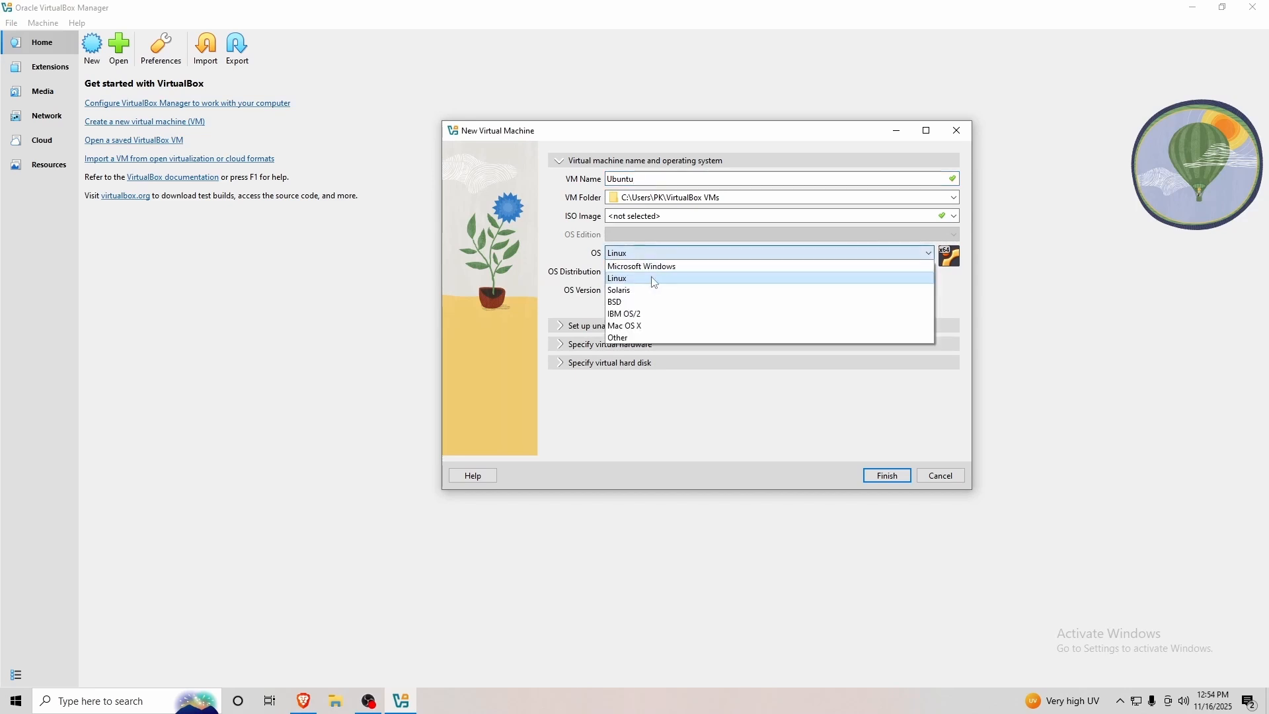
left_click(642, 278)
left_click(653, 272)
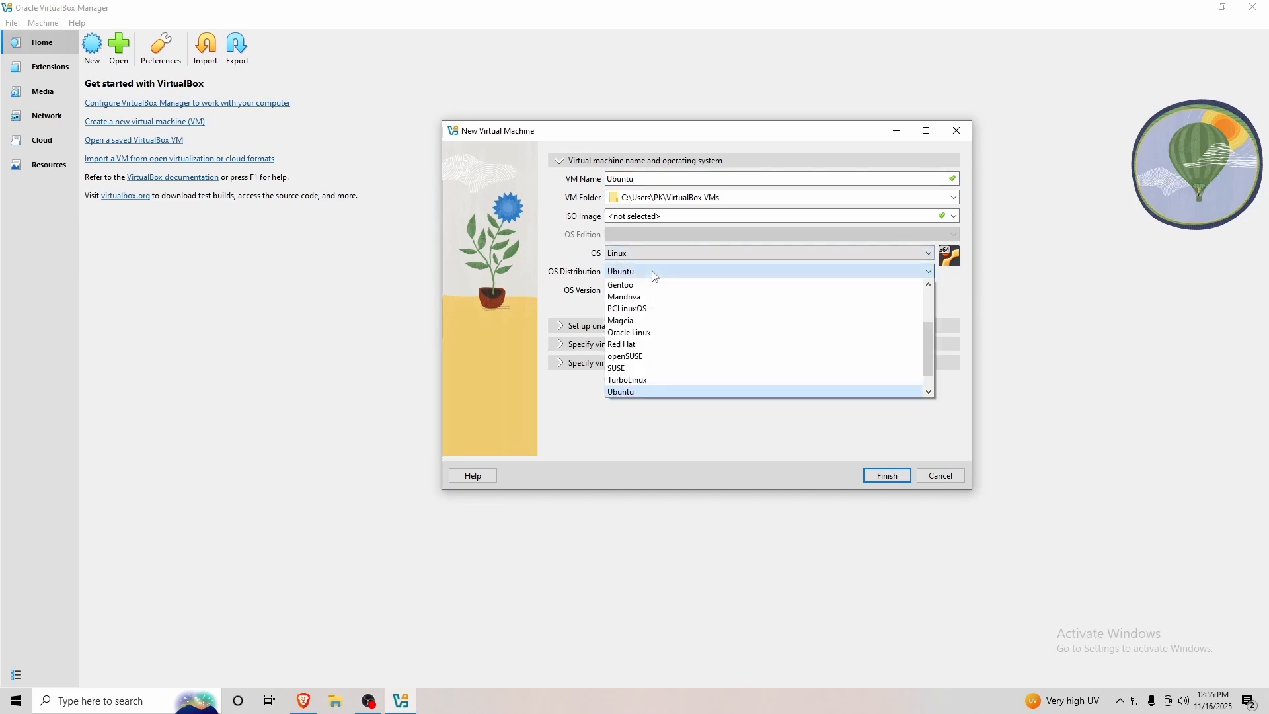
left_click(655, 277)
left_click(652, 290)
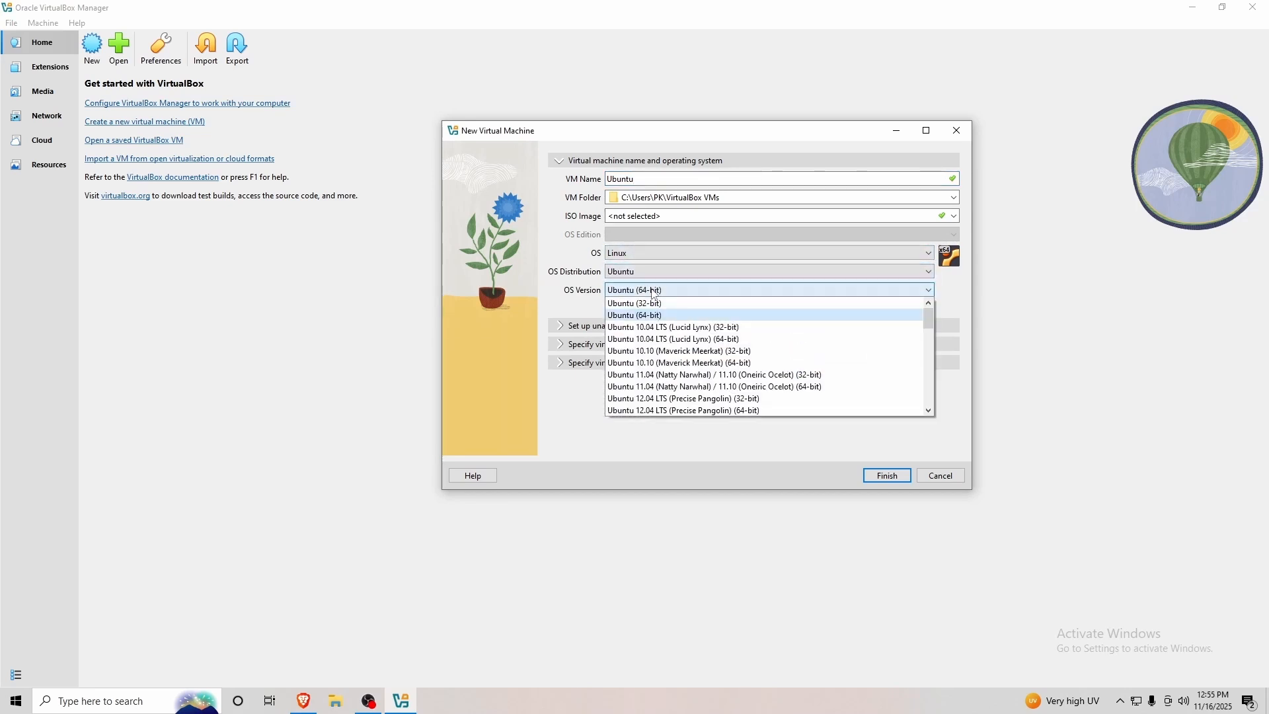
left_click(652, 290)
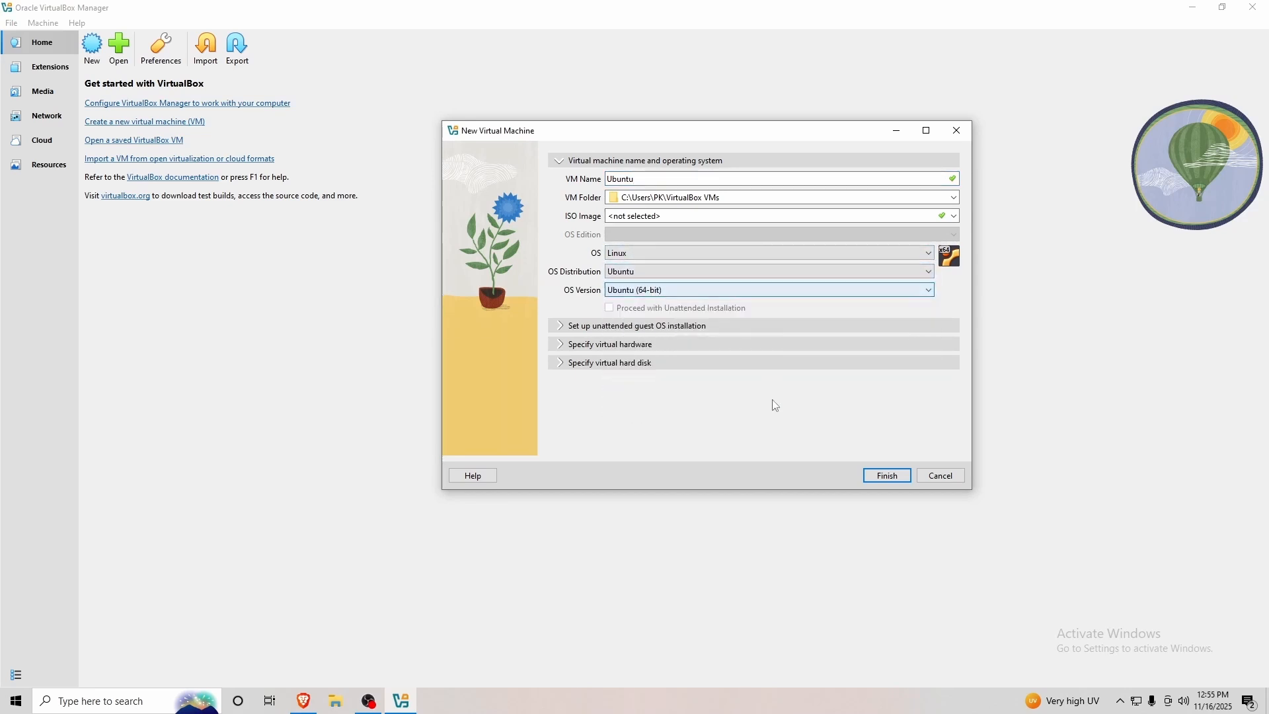
left_click(883, 483)
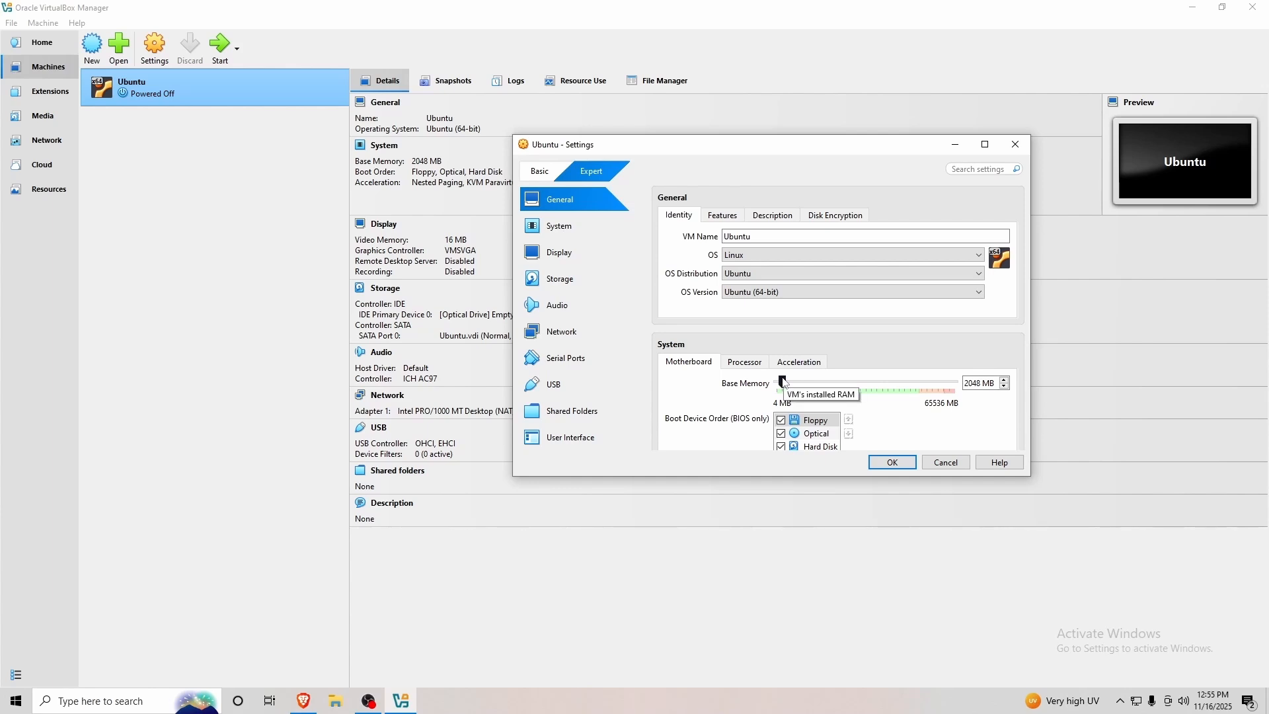
Set the Ubuntu VM's base memory to 4000 MB on the System page.
left_click(566, 239)
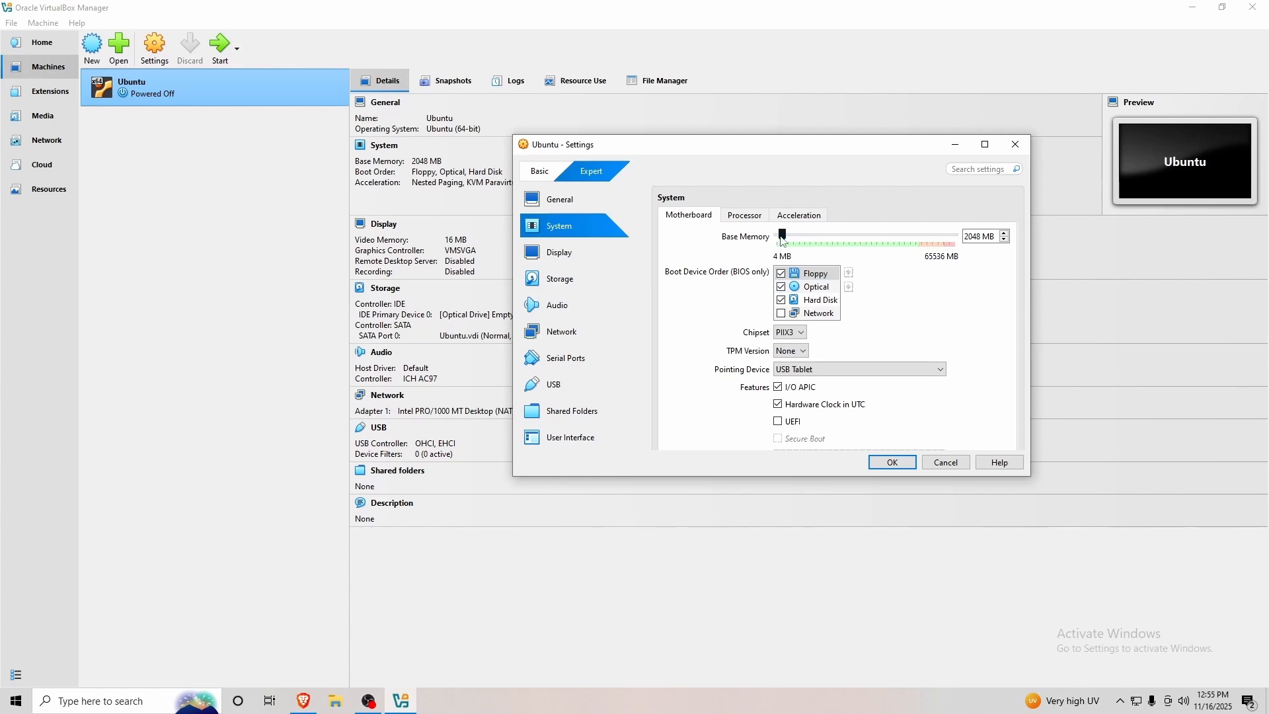
mouse_move(784, 241)
left_mouse_down()
mouse_move(868, 245)
mouse_move(776, 242)
left_mouse_up()
left_click_drag(998, 237, 966, 244)
type("4000")
Raise video memory to 123 MB and keep VMSVGA as the graphics controller.
scroll(690, 351, "down", 5)
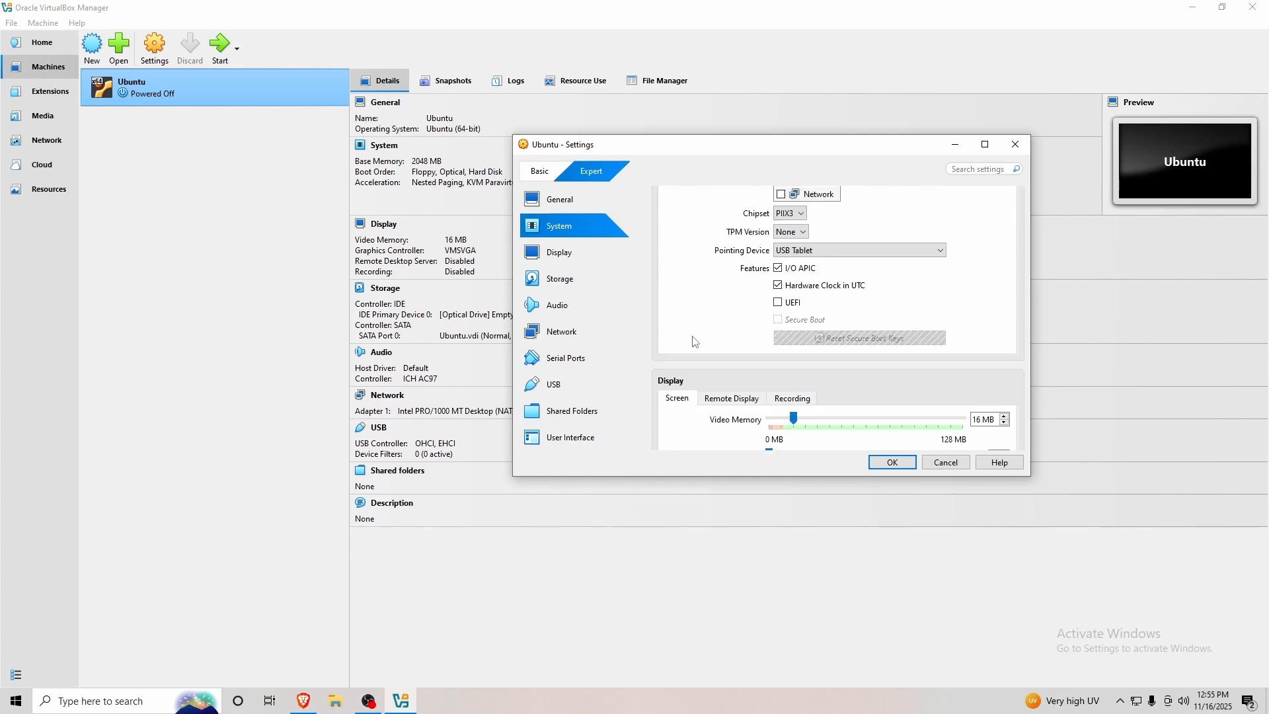
scroll(695, 342, "down", 1)
left_click_drag(794, 260, 960, 278)
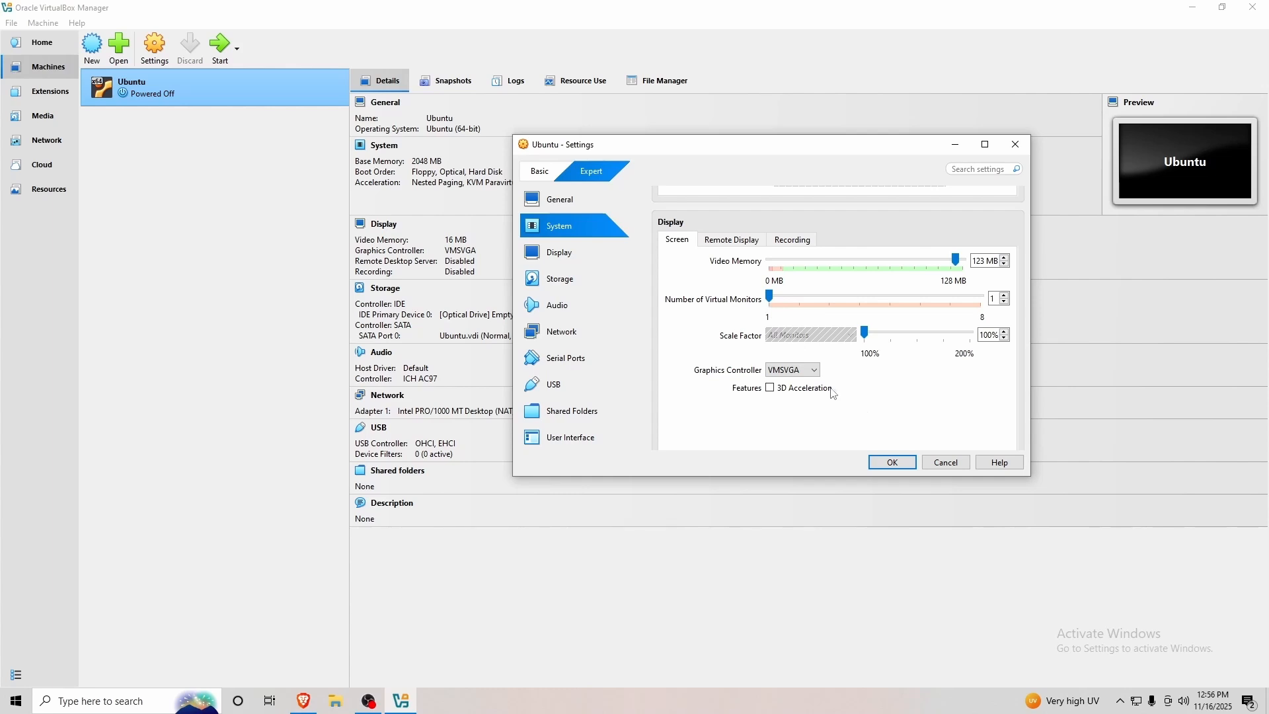
scroll(830, 394, "down", 1)
left_click(792, 291)
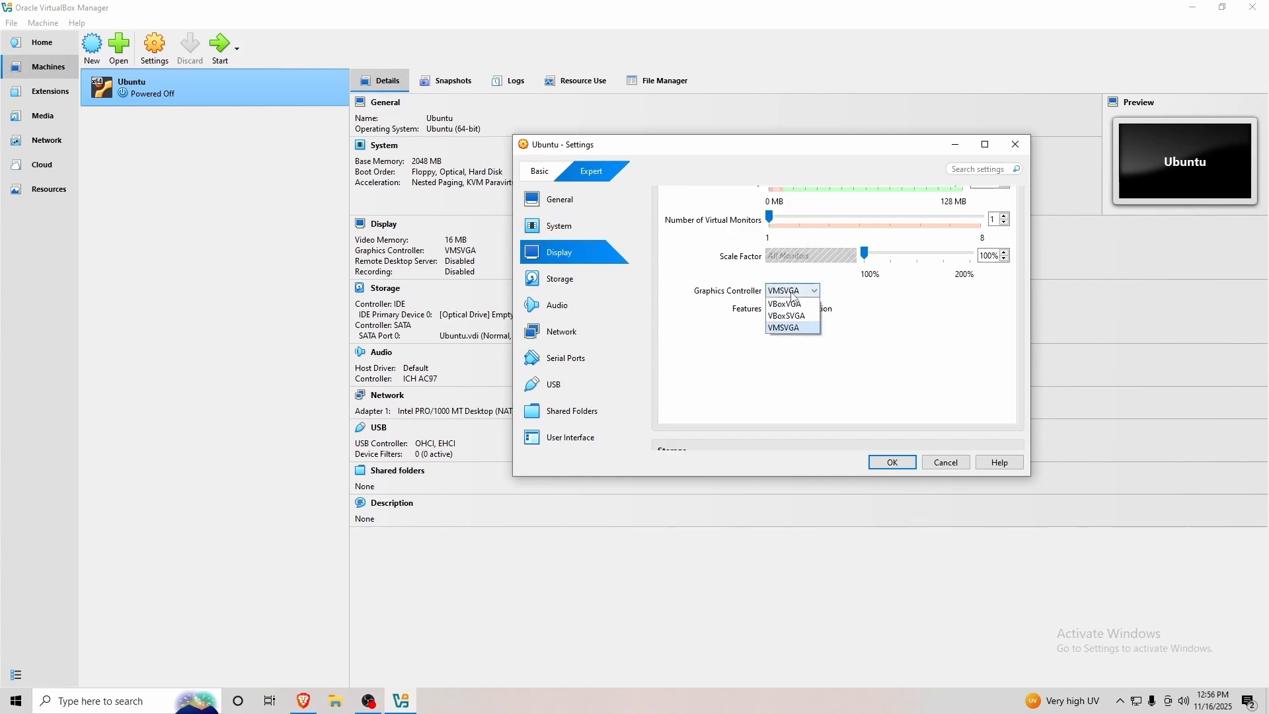
left_click(786, 329)
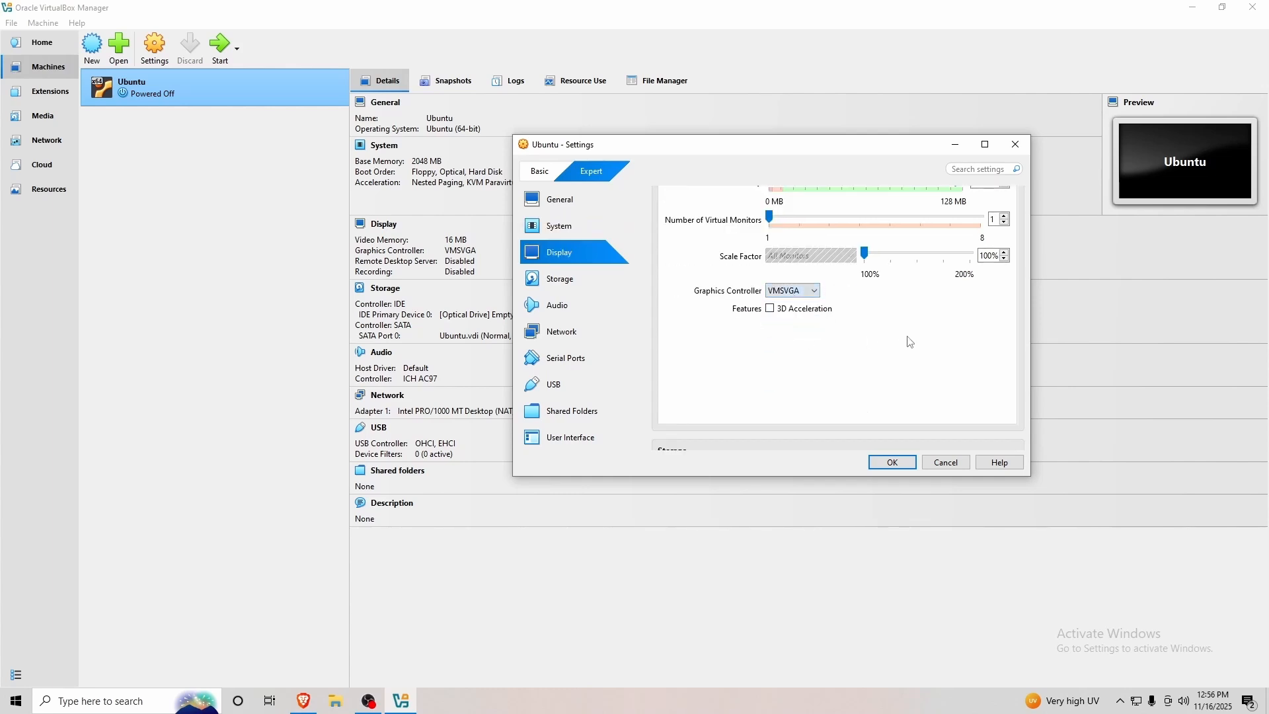
scroll(909, 342, "down", 2)
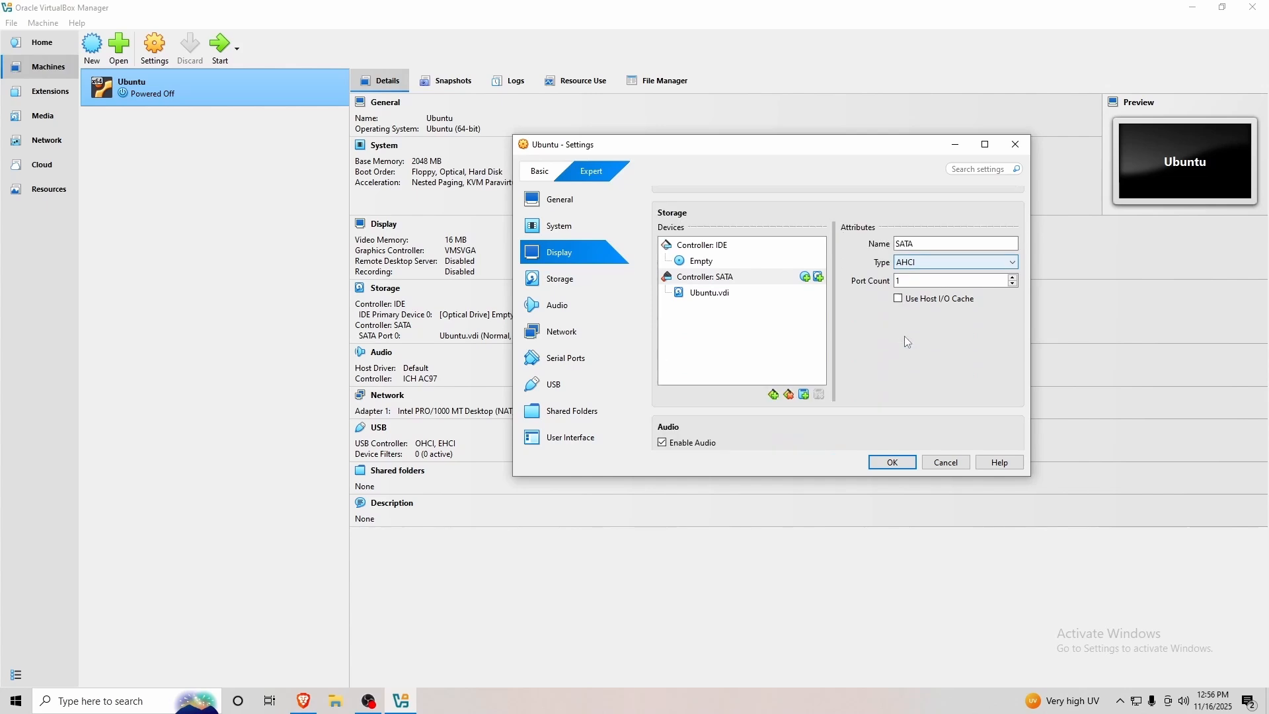
Attach ubuntu-24.04.3-desktop-amd64.iso from Desktop\Ubuntu to the empty IDE optical drive.
scroll(906, 337, "down", 1)
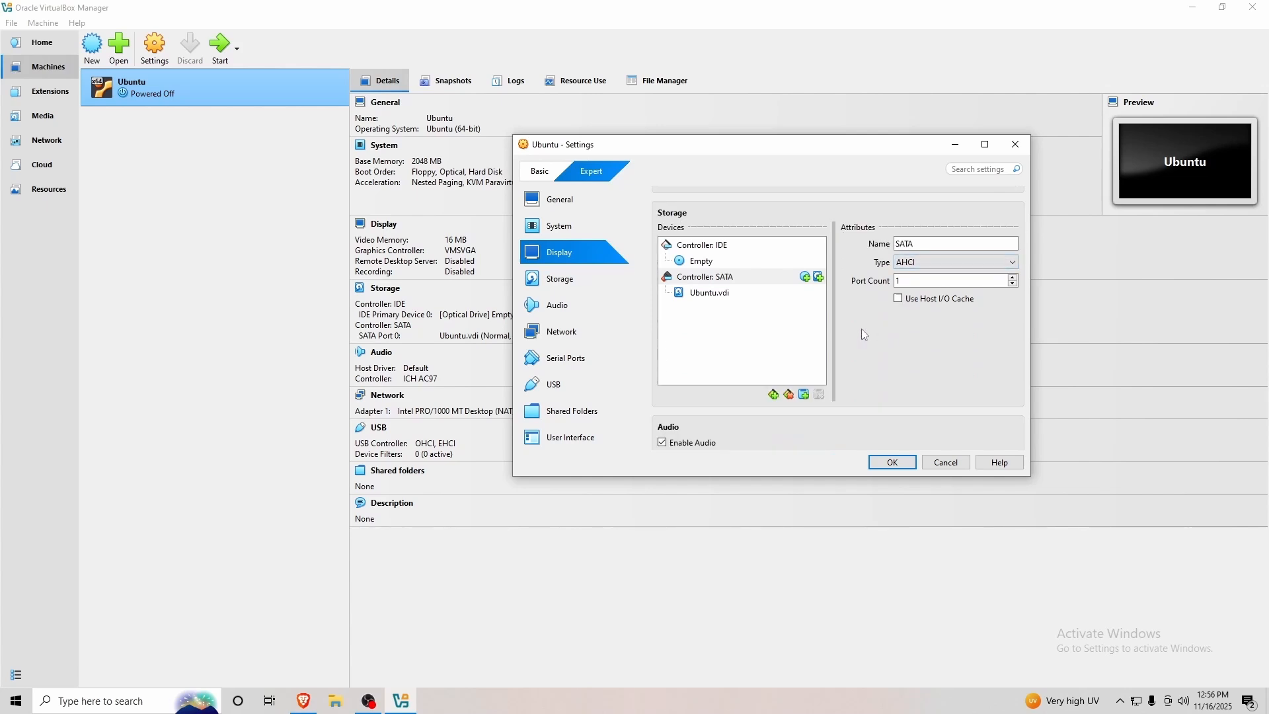
left_click(697, 247)
left_click(694, 262)
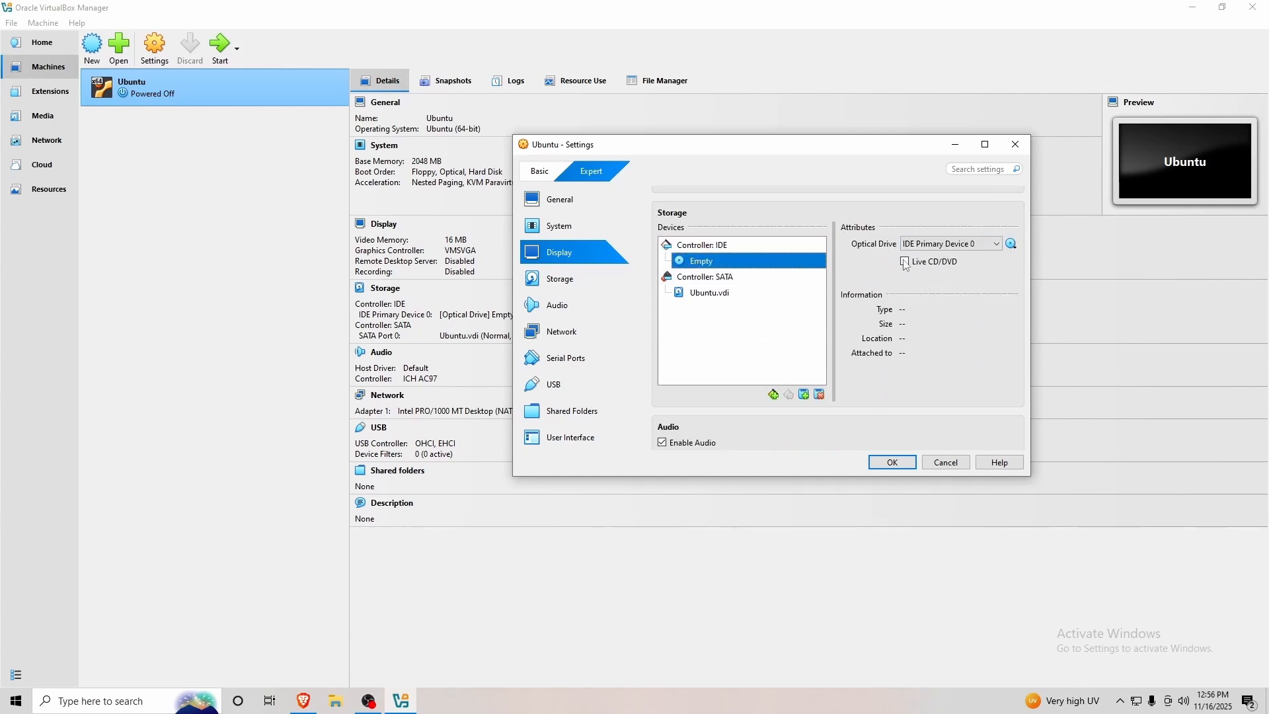
left_click(1010, 244)
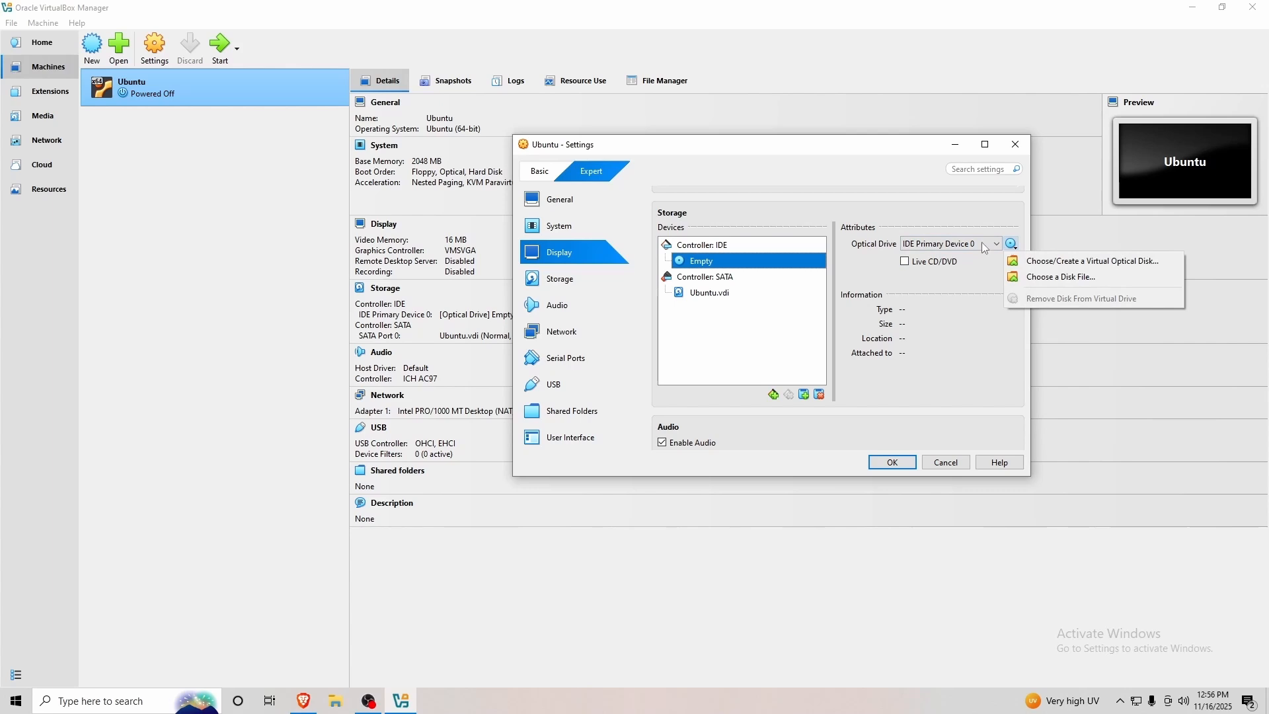
left_click(1053, 278)
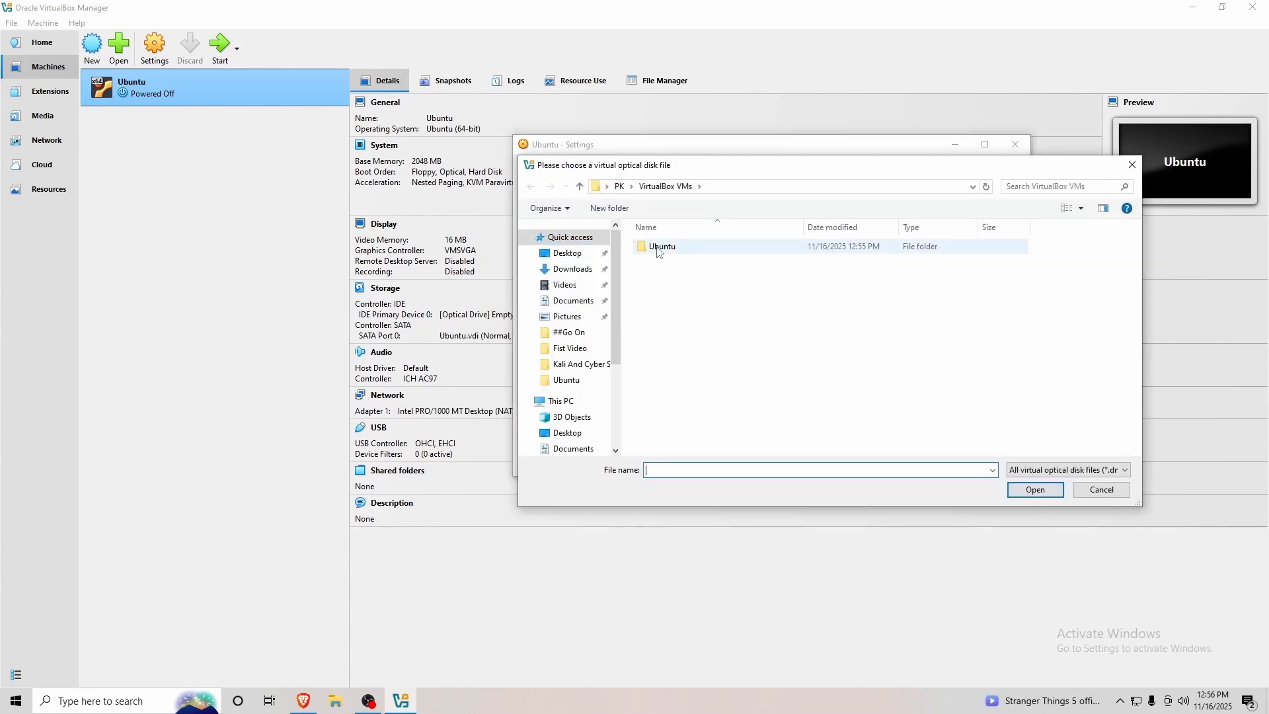
double_click(659, 251)
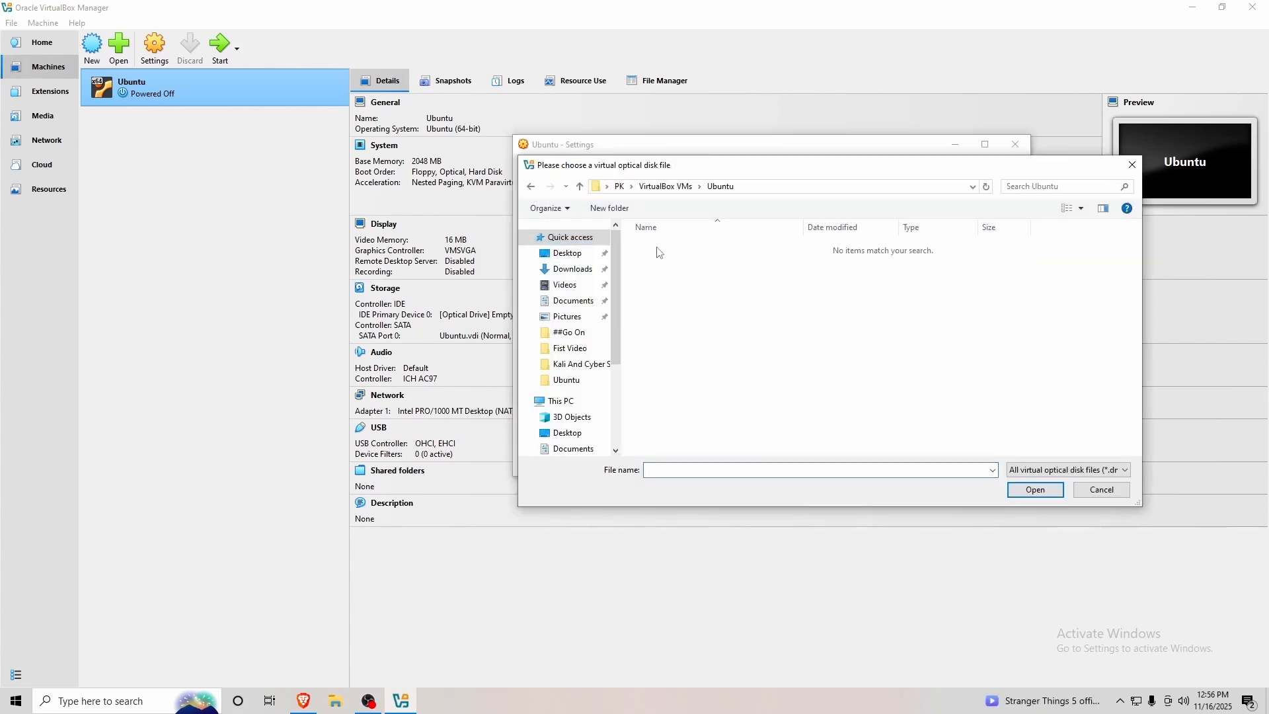
left_click(567, 433)
double_click(903, 317)
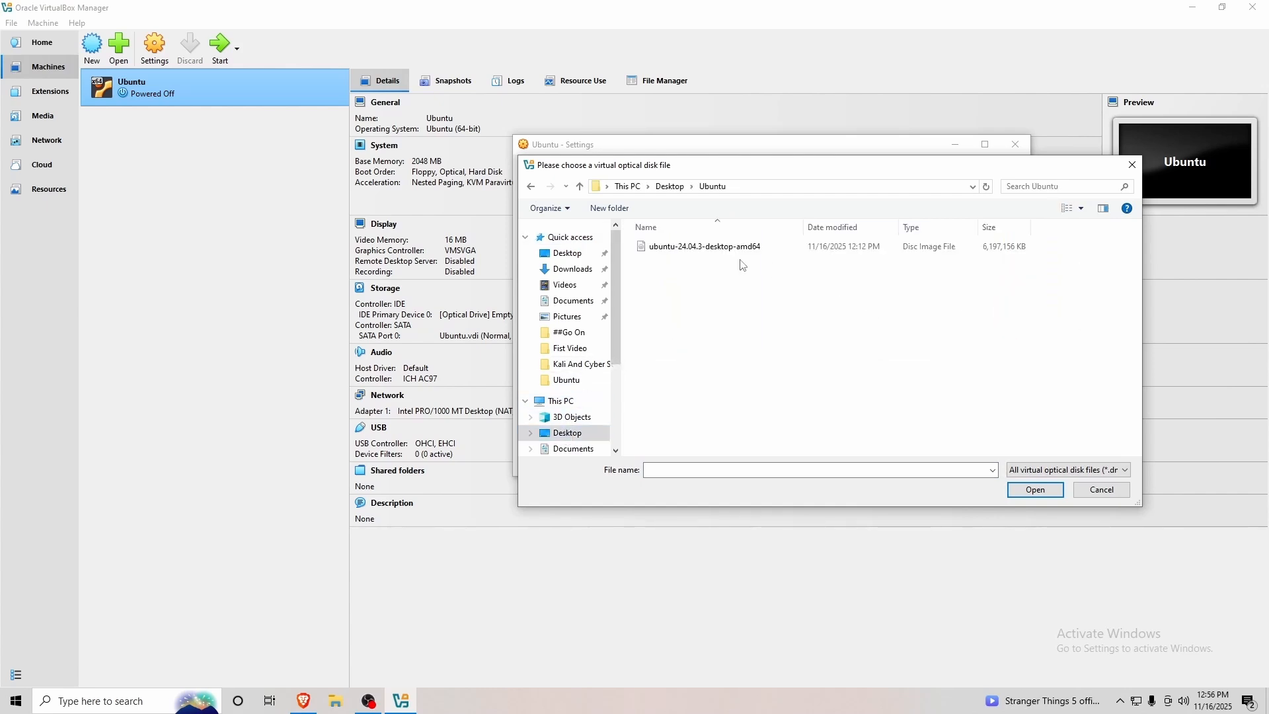
left_click(681, 255)
left_click(1036, 490)
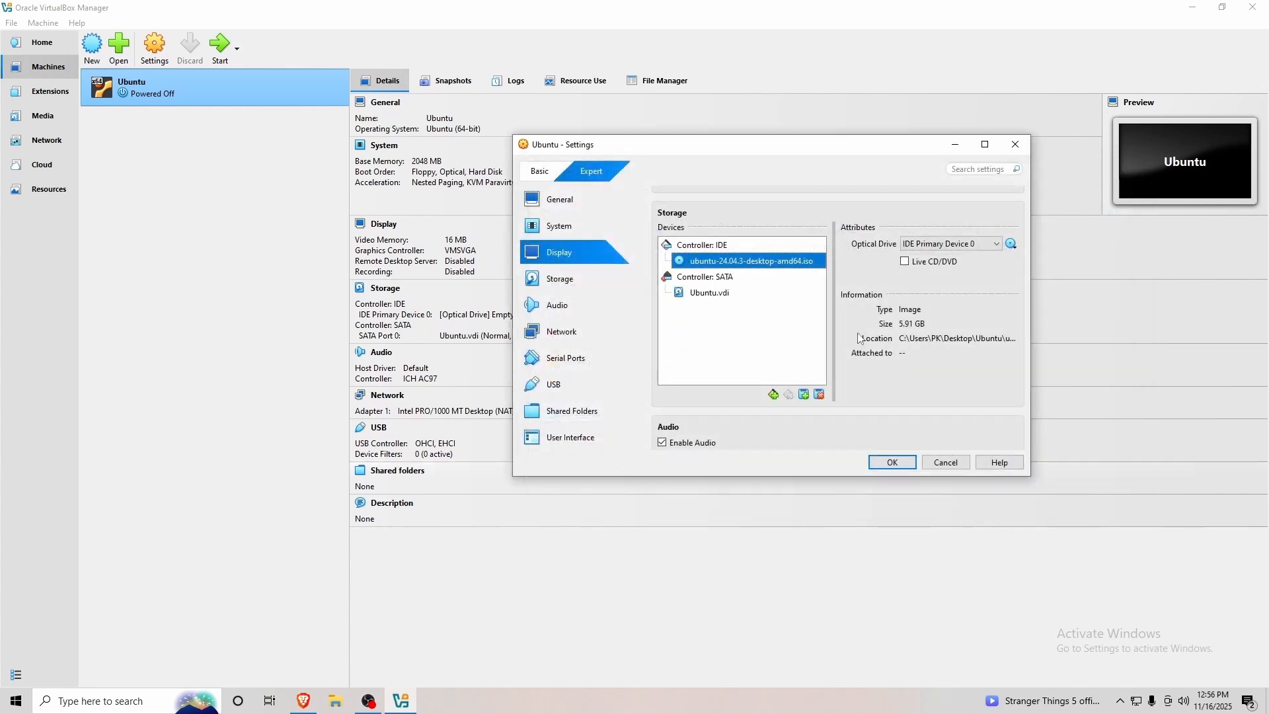
Keep NAT as the network attachment and review the Shared Folders page.
scroll(885, 395, "down", 3)
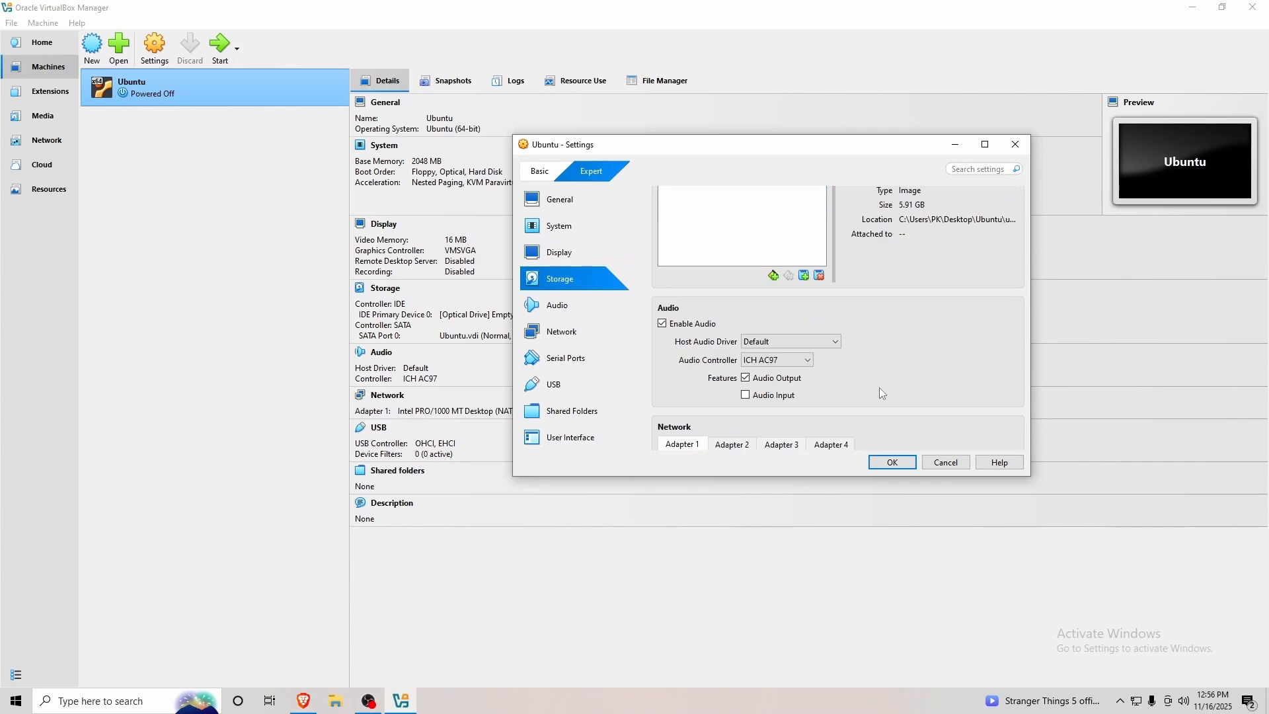
scroll(874, 378, "down", 3)
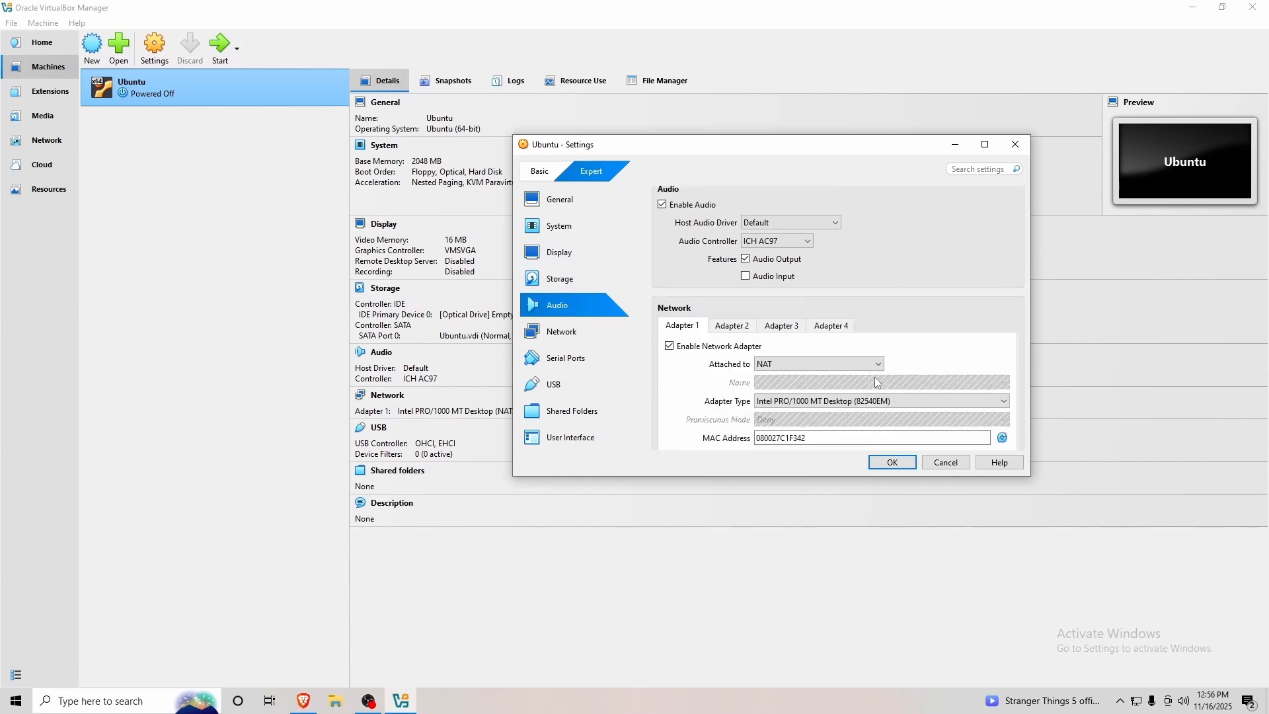
left_click(828, 323)
left_click(779, 338)
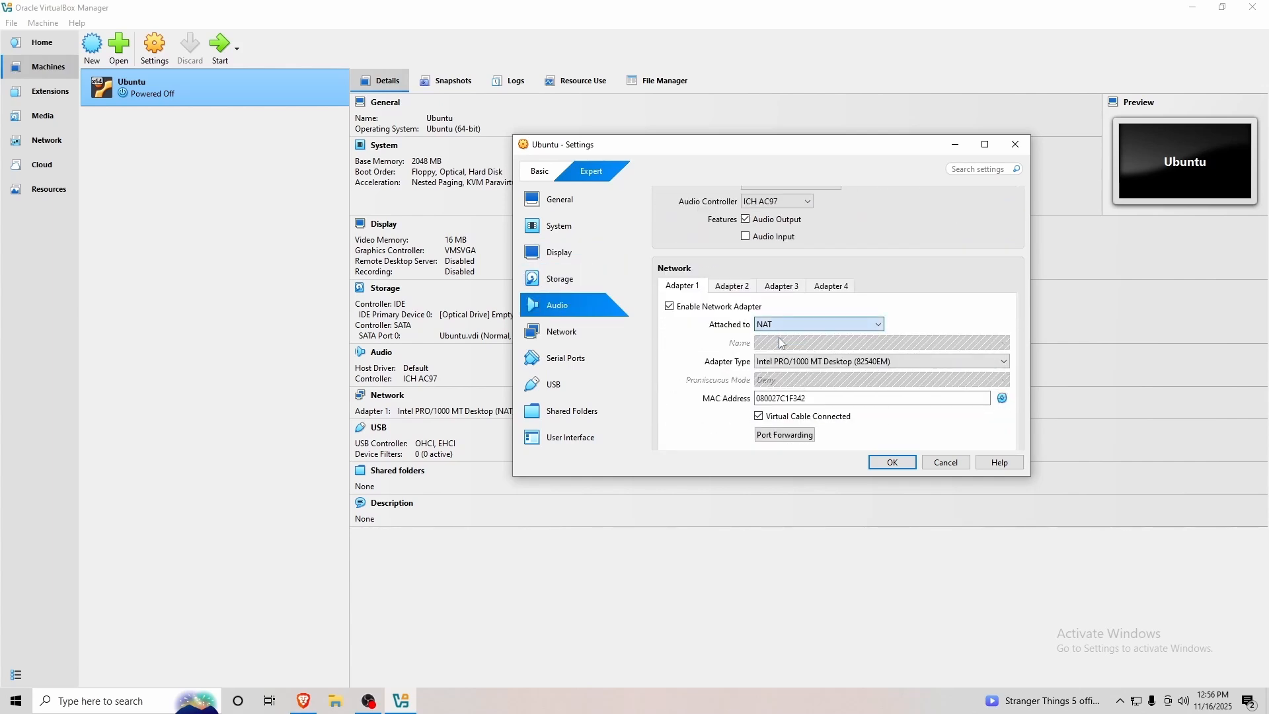
scroll(859, 330, "down", 5)
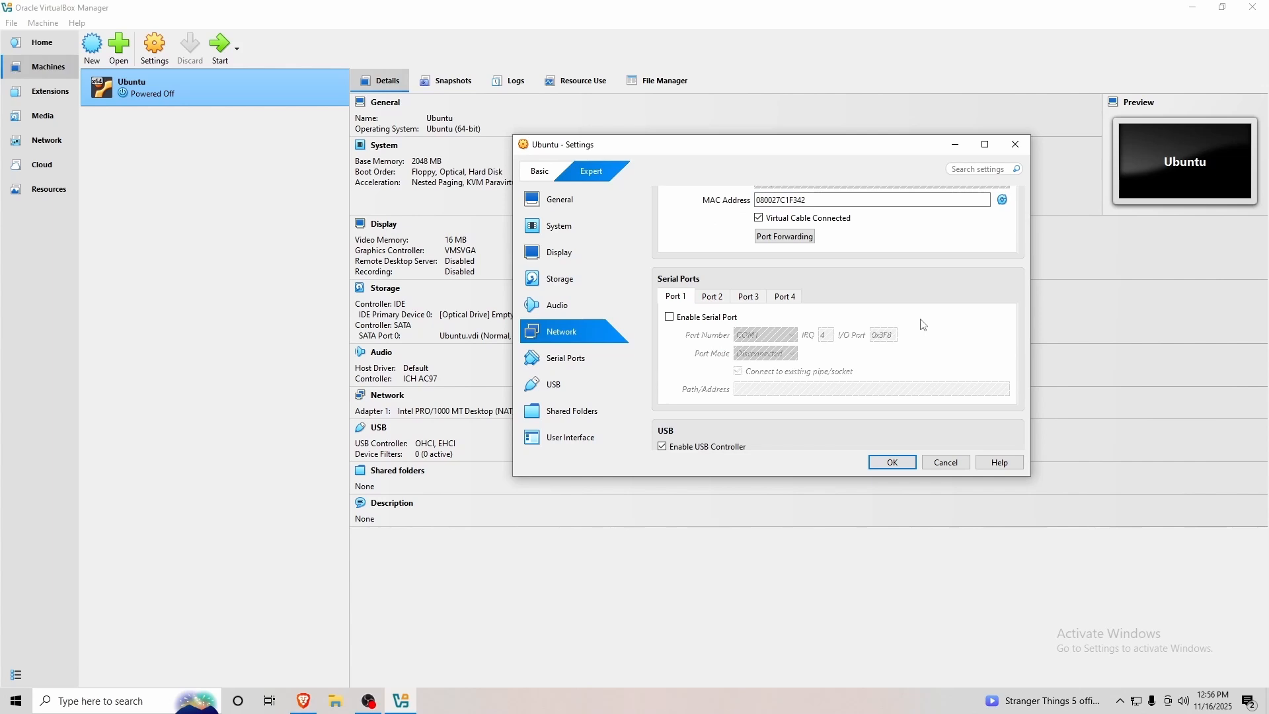
scroll(921, 320, "down", 4)
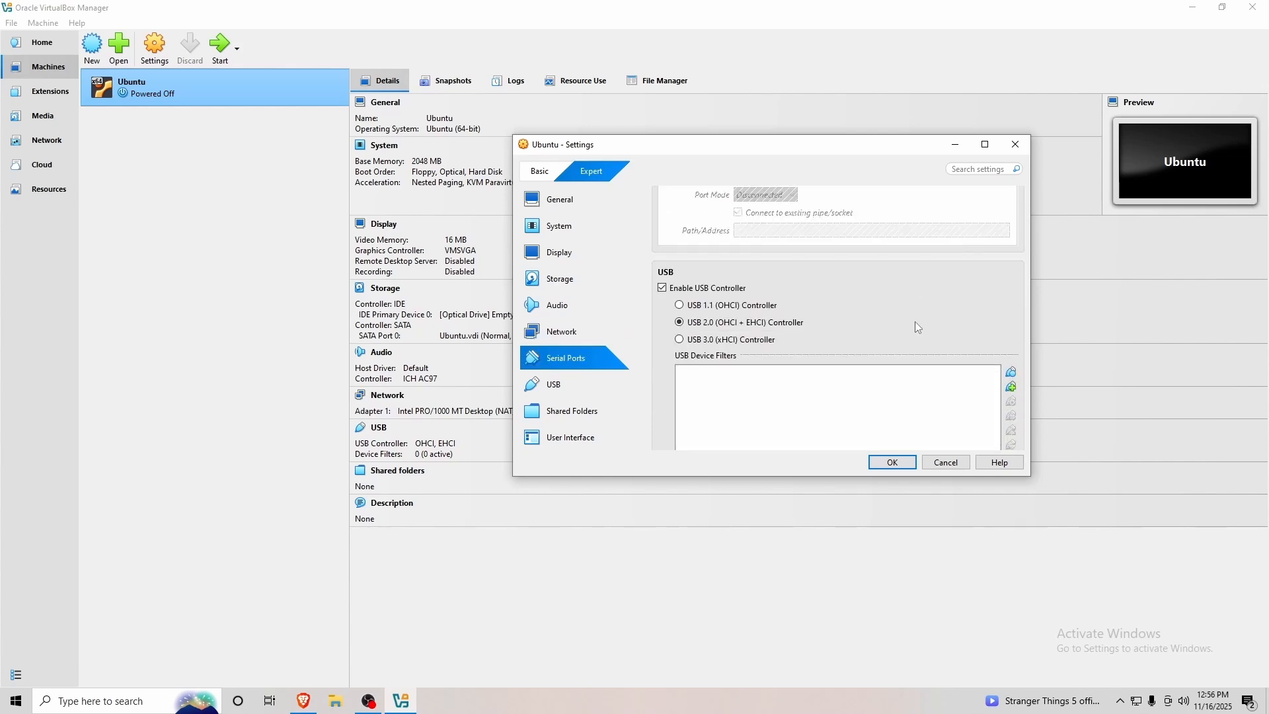
scroll(915, 321, "down", 4)
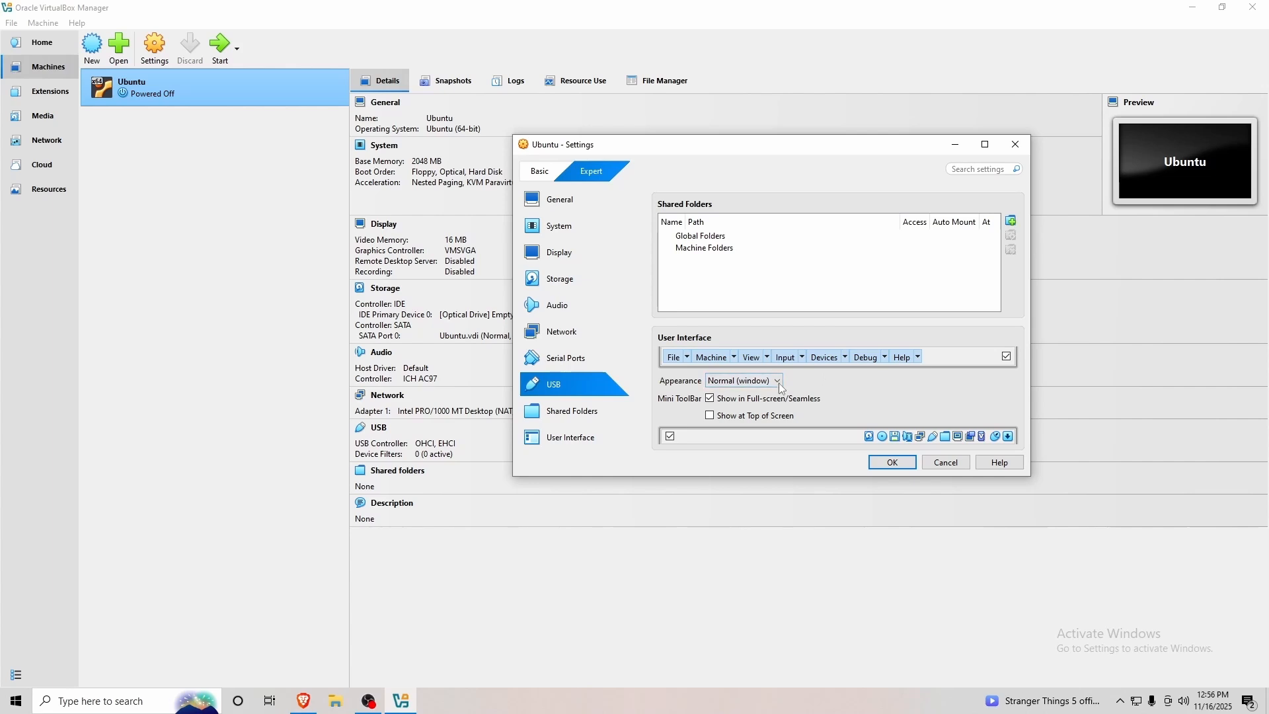
left_click(560, 419)
In General > Features, set Shared Clipboard and Drag'n'Drop to Bidirectional.
left_click(560, 199)
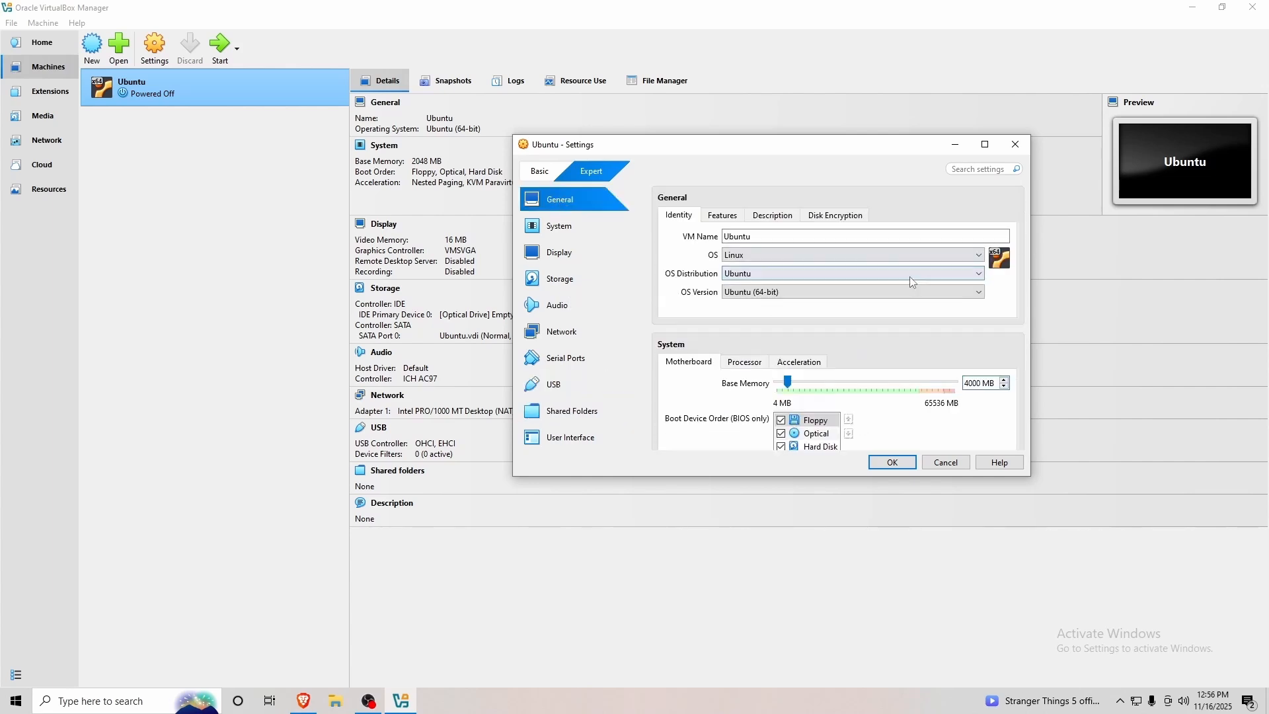
left_click(730, 220)
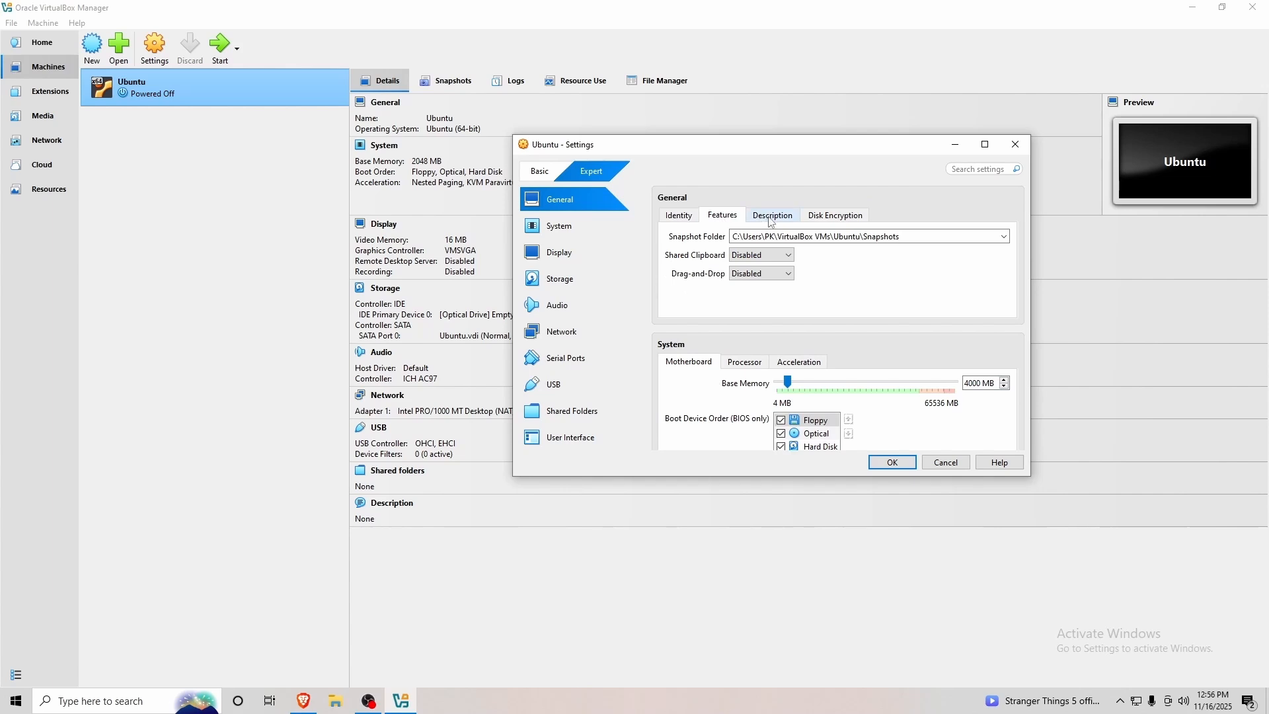
left_click(761, 255)
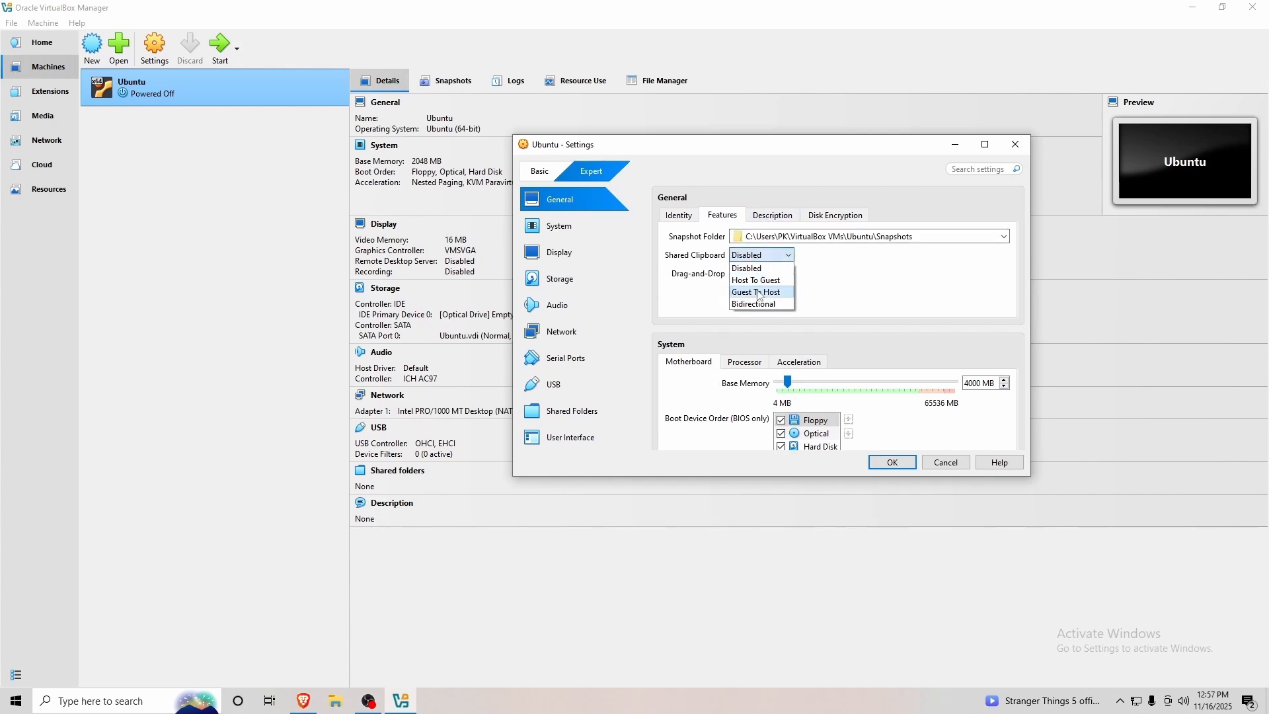
left_click(758, 305)
left_click(761, 274)
left_click(760, 323)
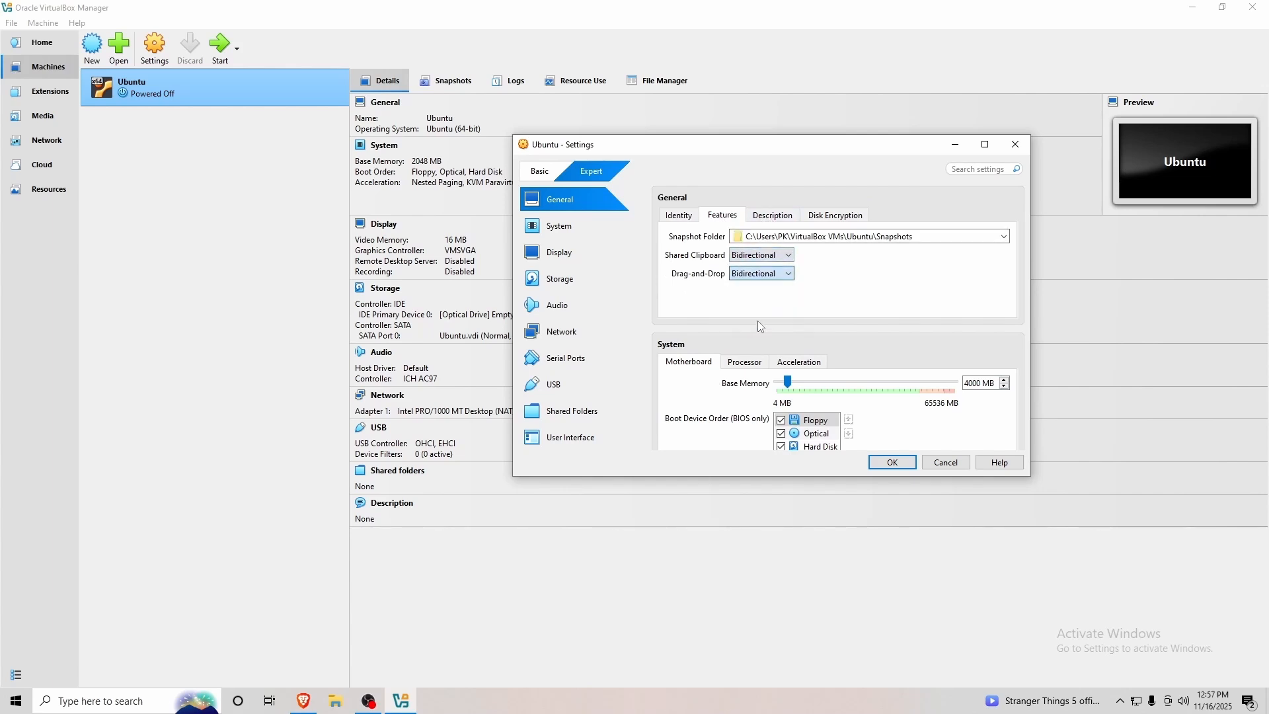
Review the Description and Disk Encryption tabs, then save the machine settings.
left_click(774, 220)
left_click(838, 220)
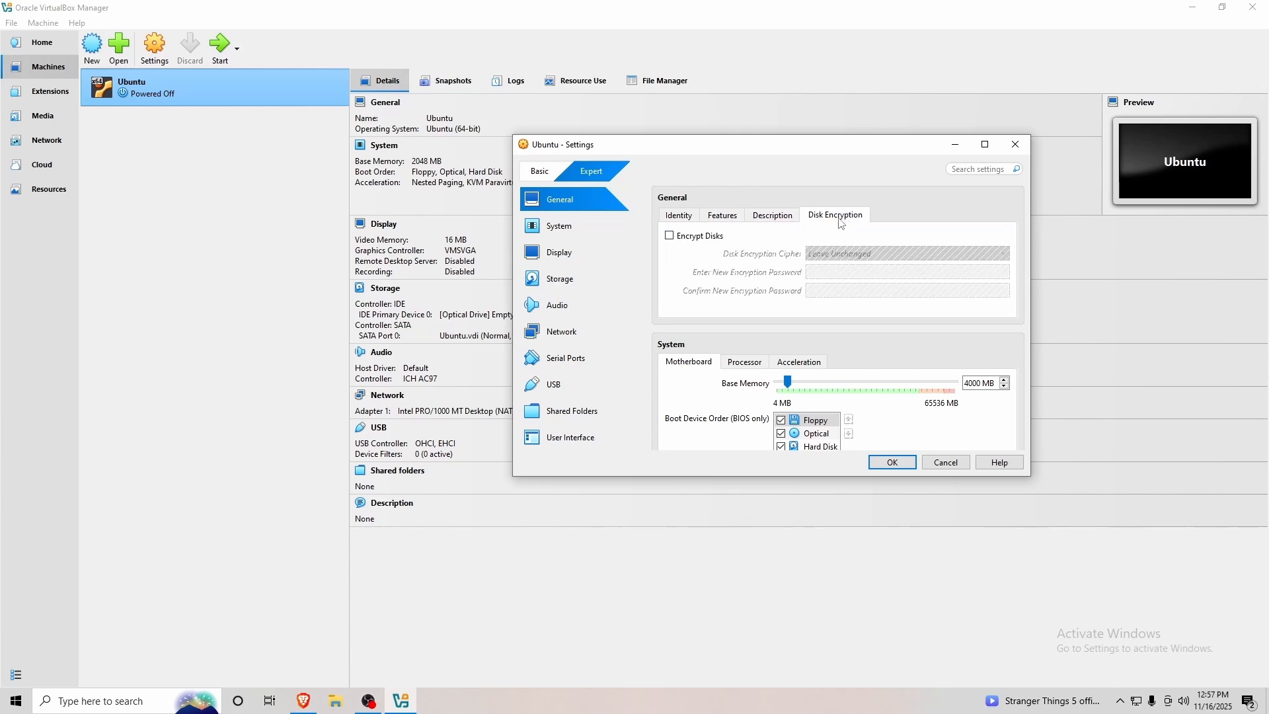
left_click(737, 220)
left_click(681, 217)
scroll(842, 434, "down", 2)
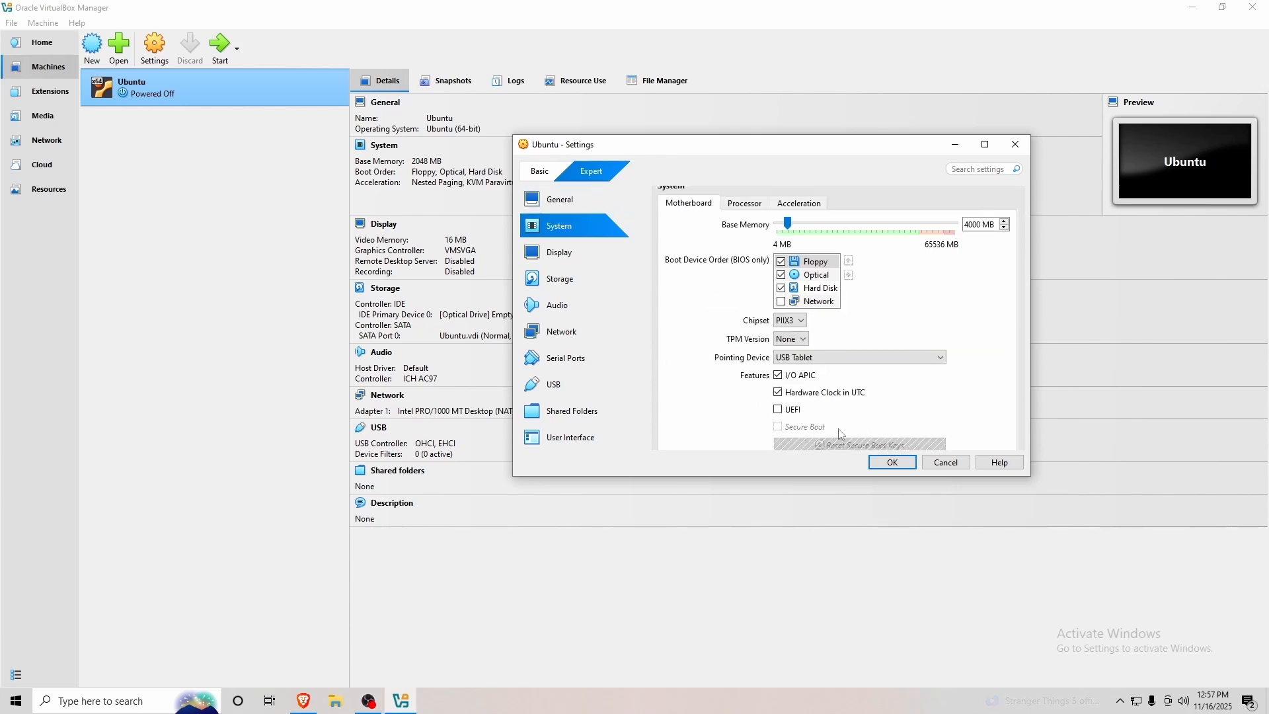
left_click(892, 463)
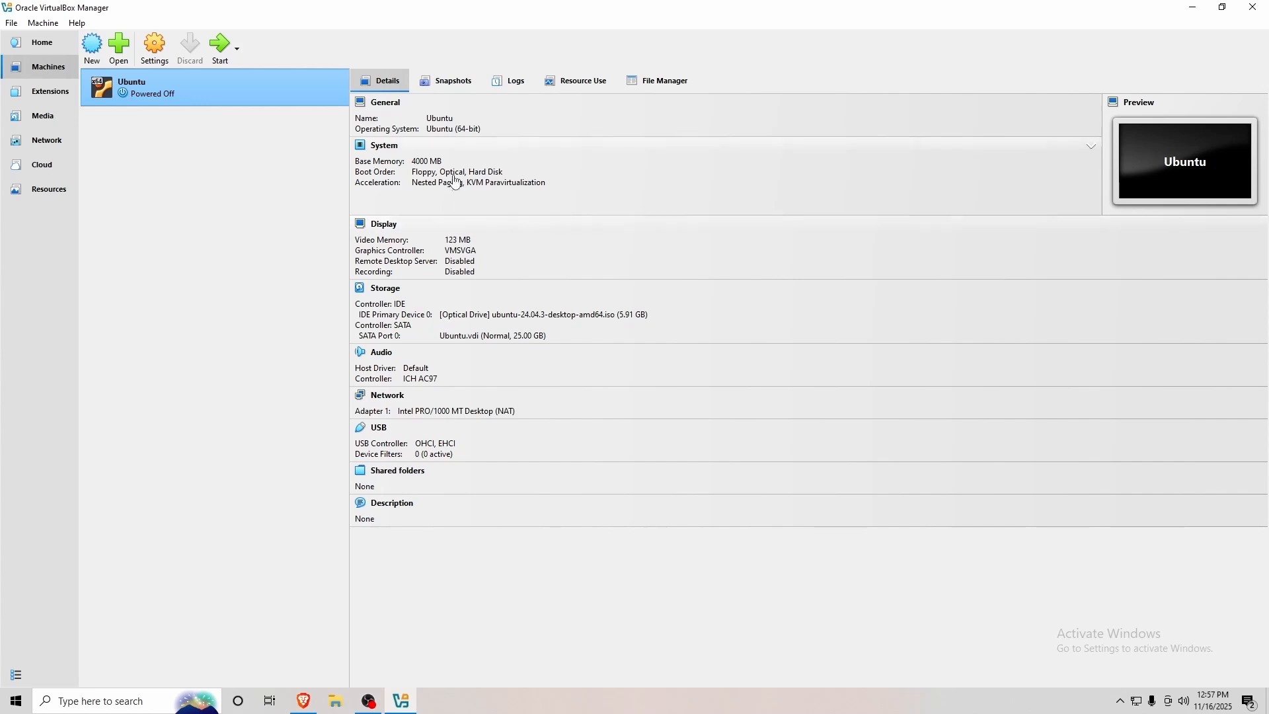
Start the Ubuntu VM, boot 'Try or Install Ubuntu', reposition its window and dismiss the notices.
left_click(222, 52)
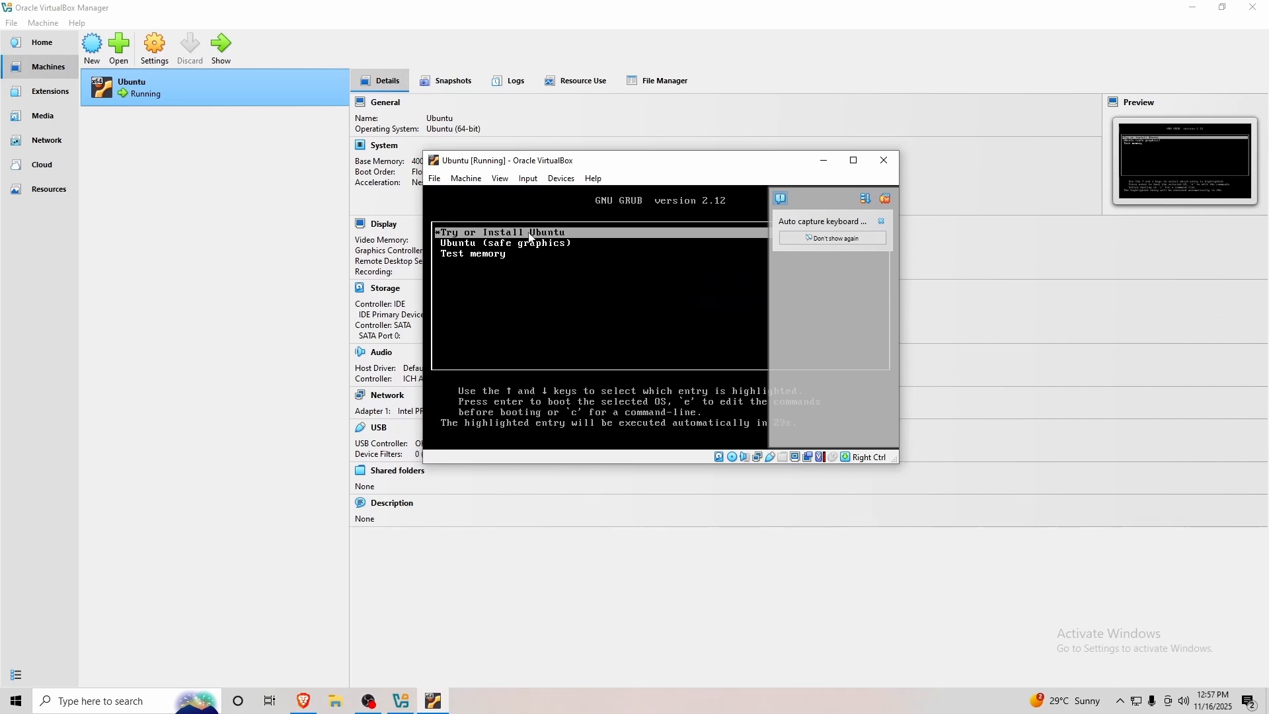
key("Return")
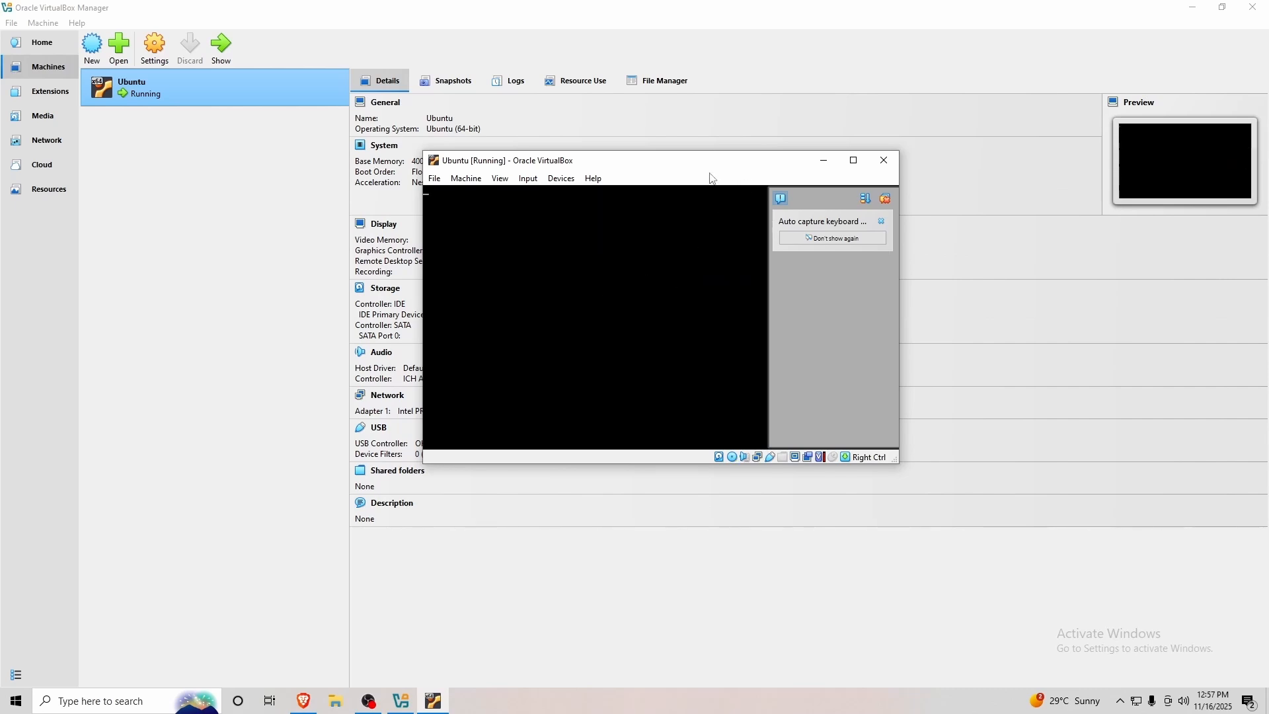
left_click_drag(705, 170, 739, 137)
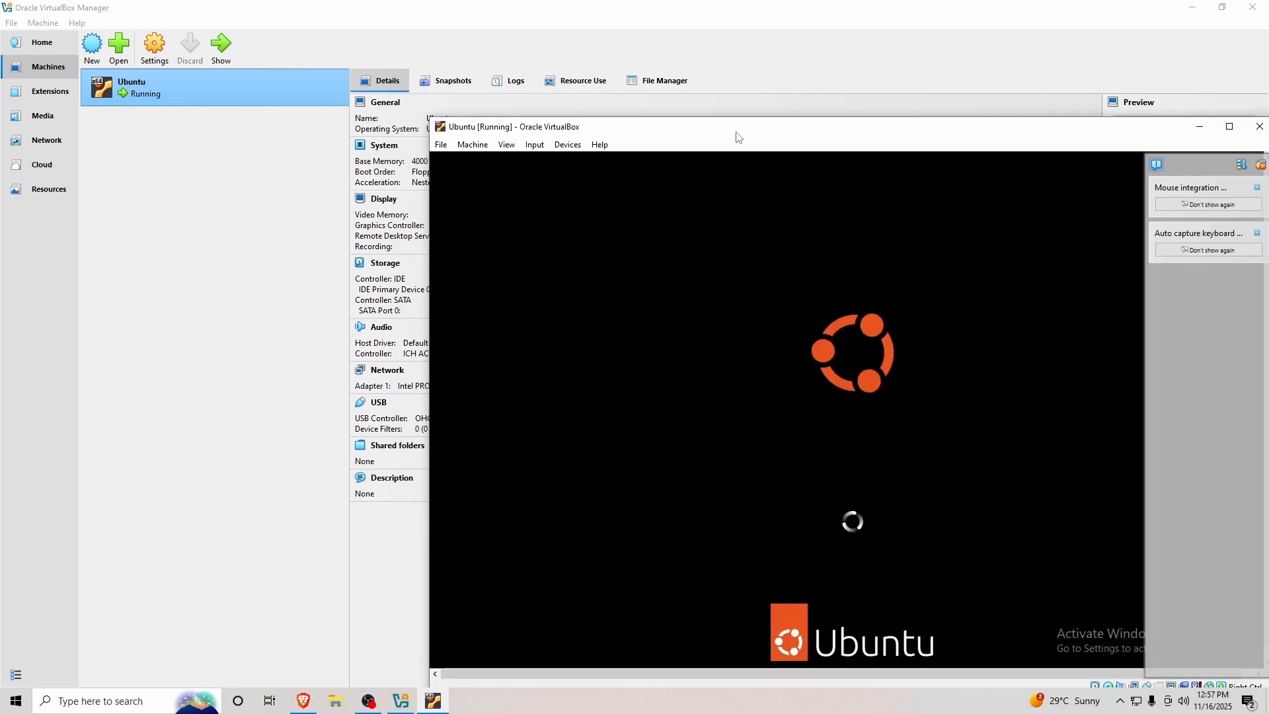
left_click_drag(944, 131, 753, 66)
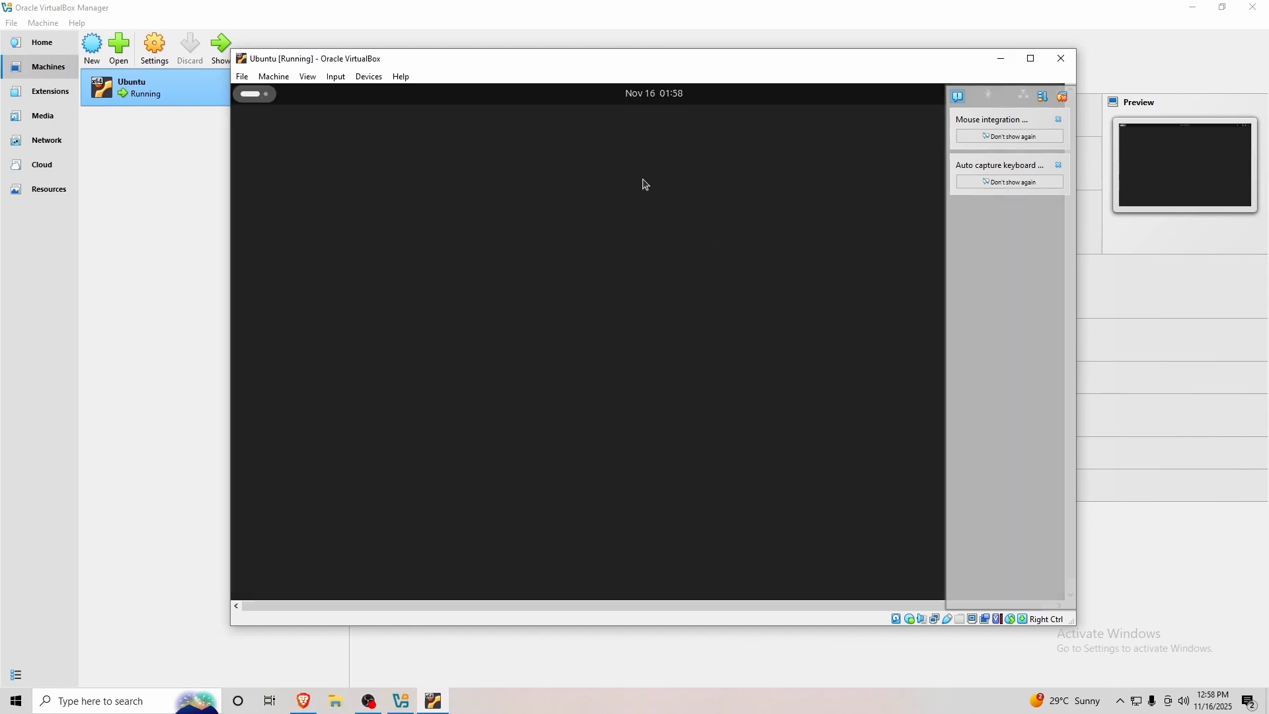
left_click(1042, 96)
left_click(1062, 97)
Maximize the VM and accept English, default accessibility and the English (US) keyboard.
left_click(1031, 58)
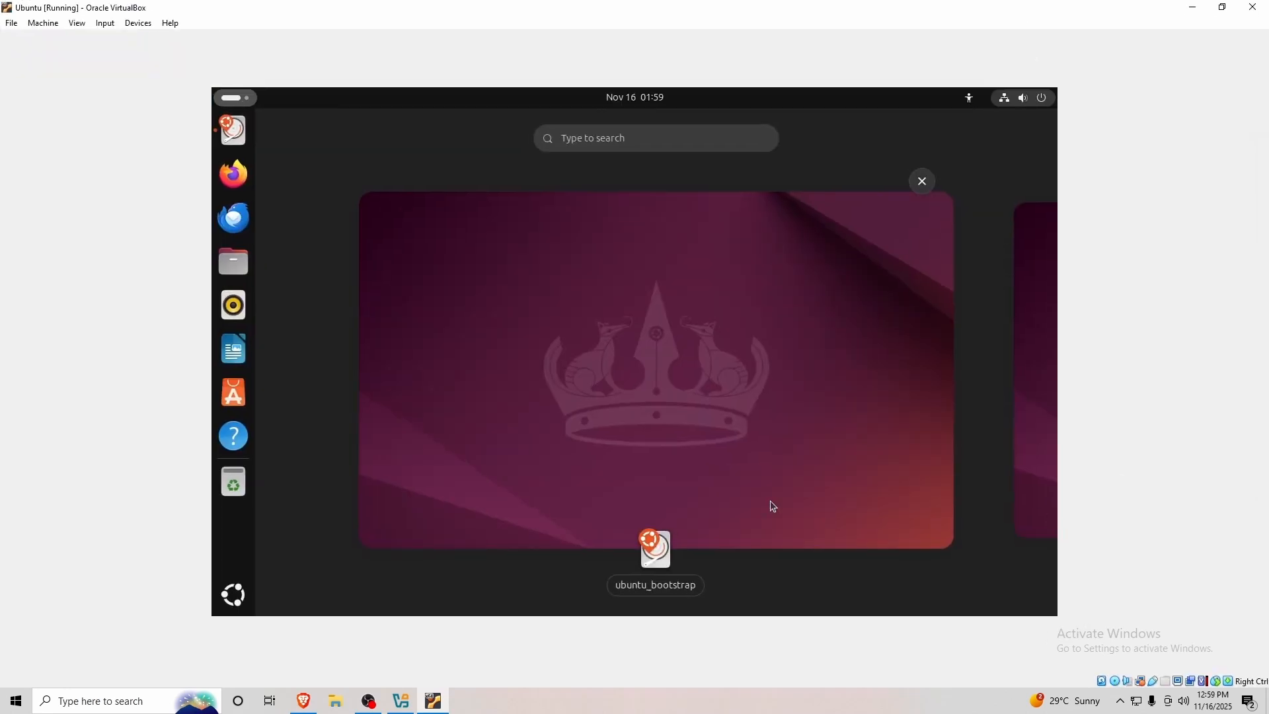
left_click(673, 569)
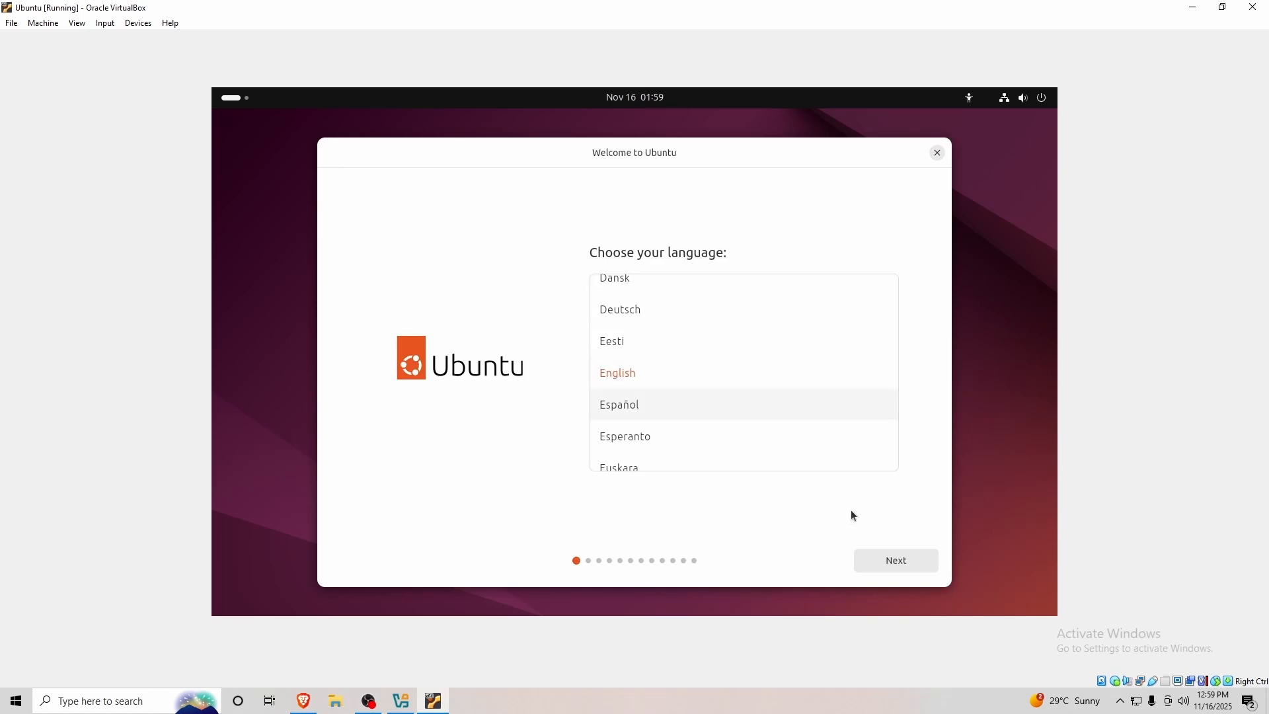
left_click(893, 563)
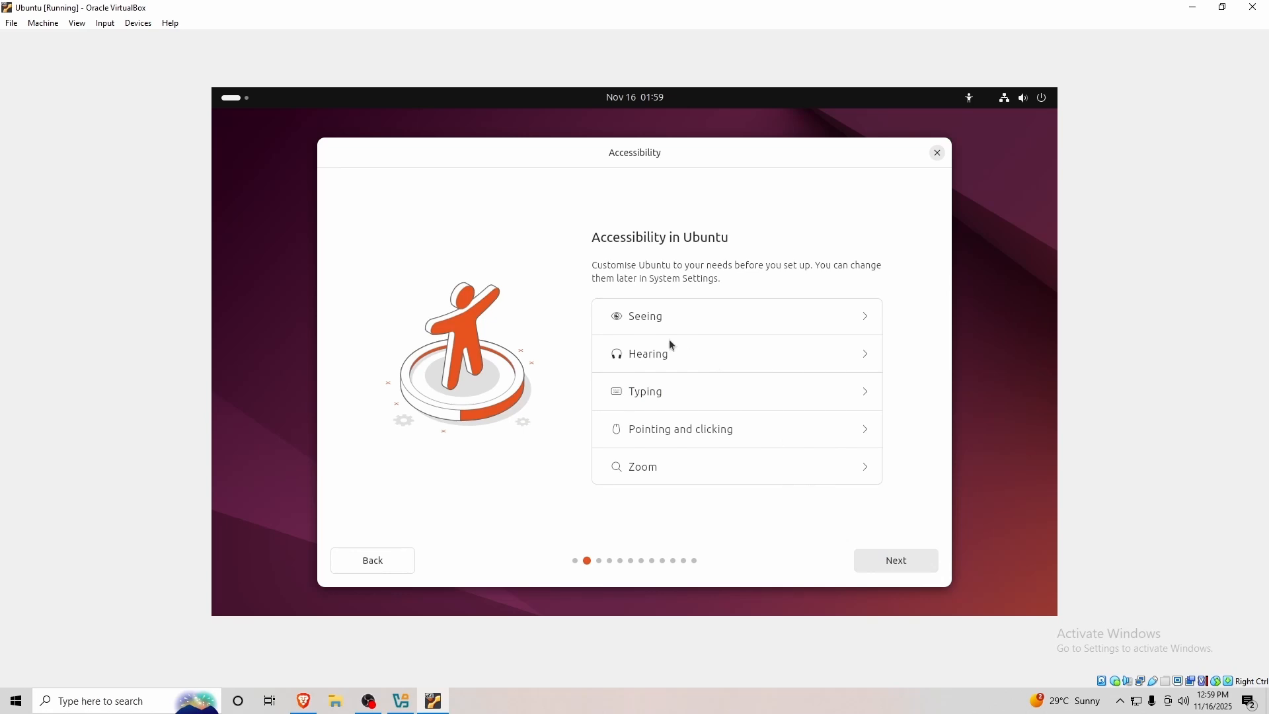
left_click(899, 563)
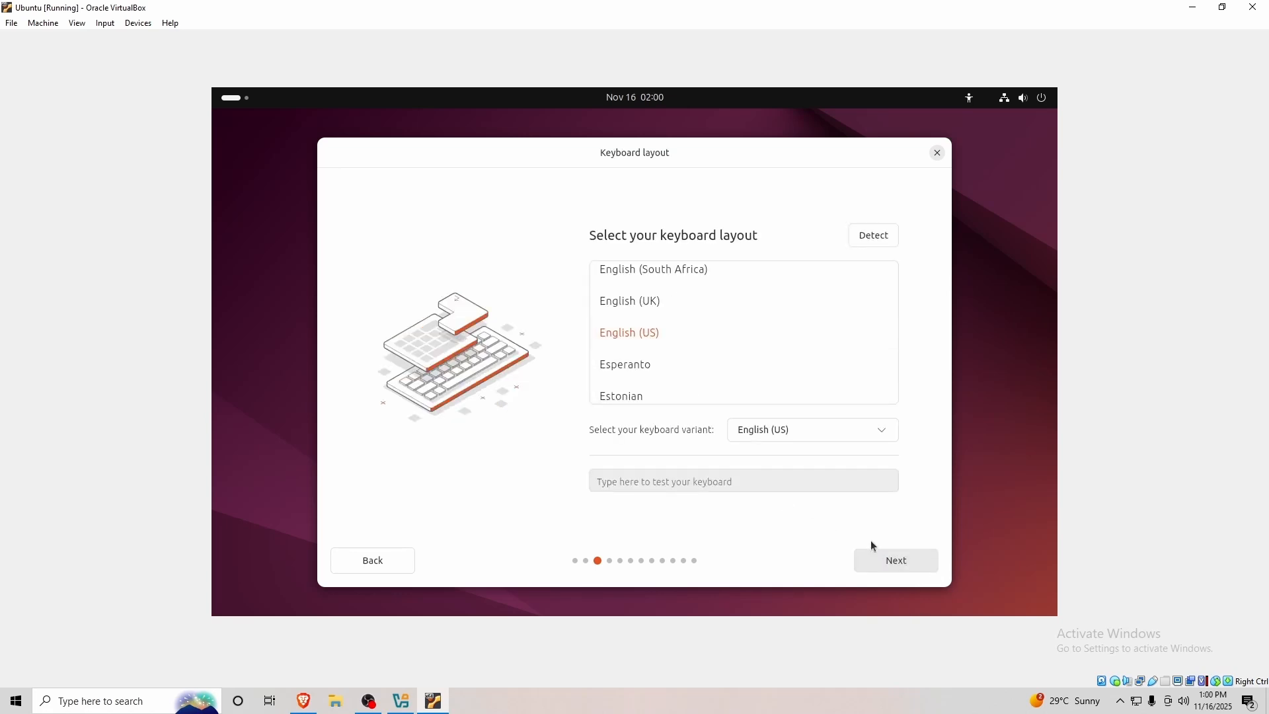
left_click(899, 561)
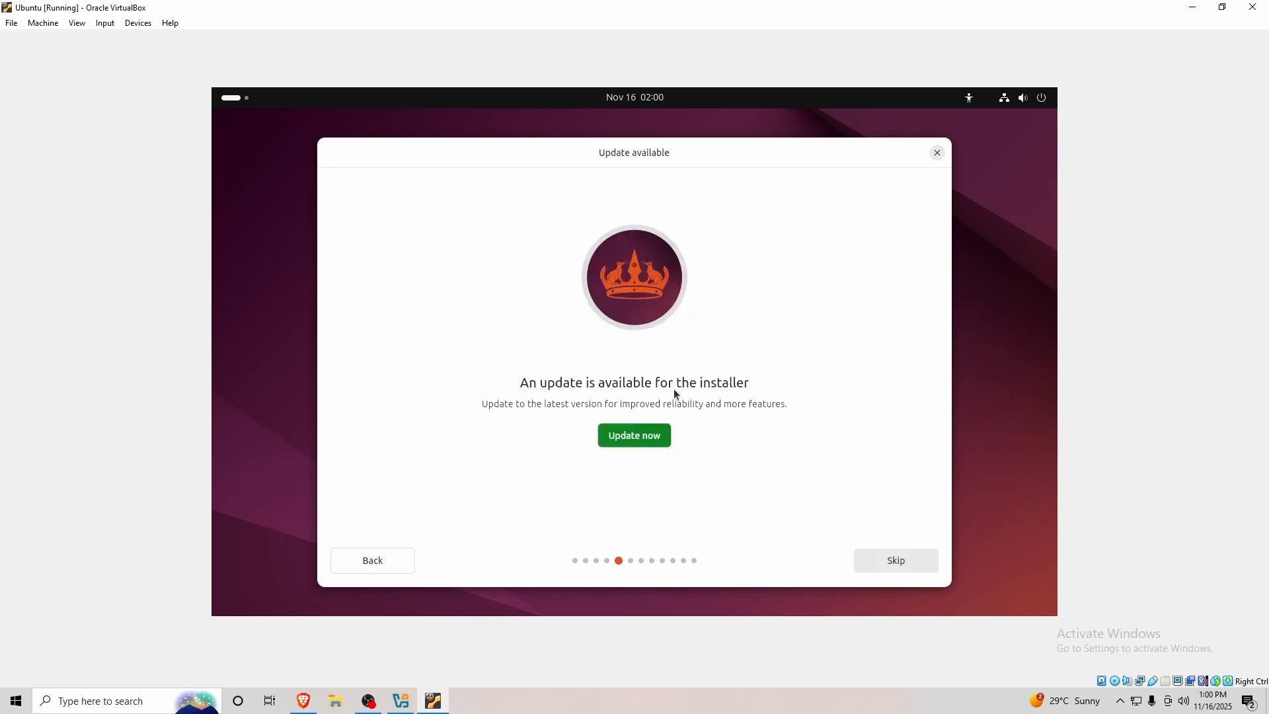
Skip the installer update, choose Install Ubuntu, interactive install, default apps, no proprietary software.
left_click(899, 561)
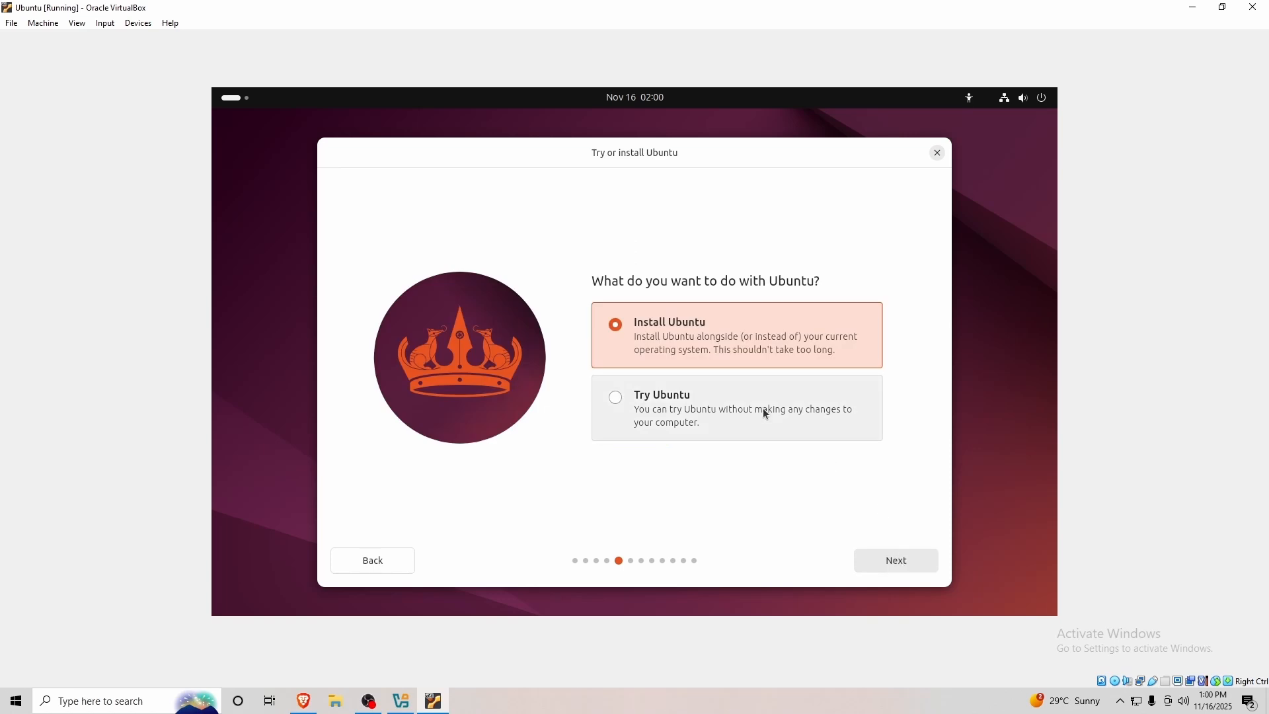
left_click(900, 564)
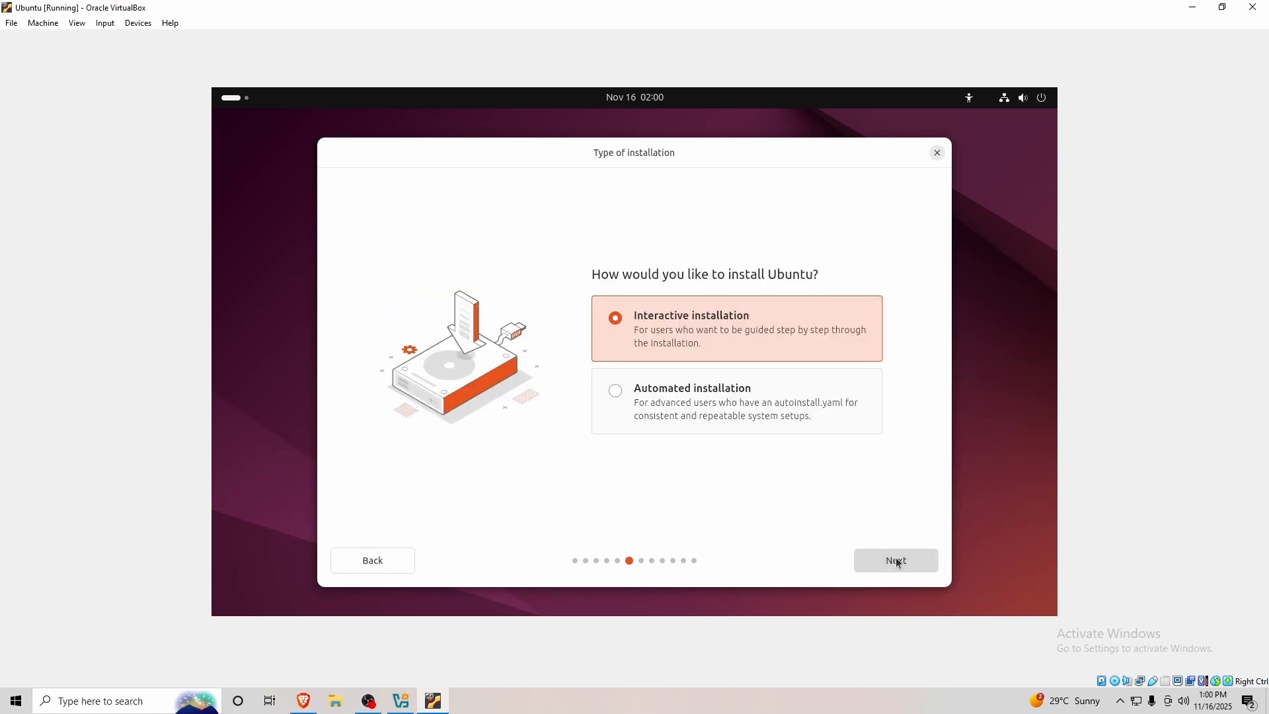
left_click(897, 561)
left_click(897, 561)
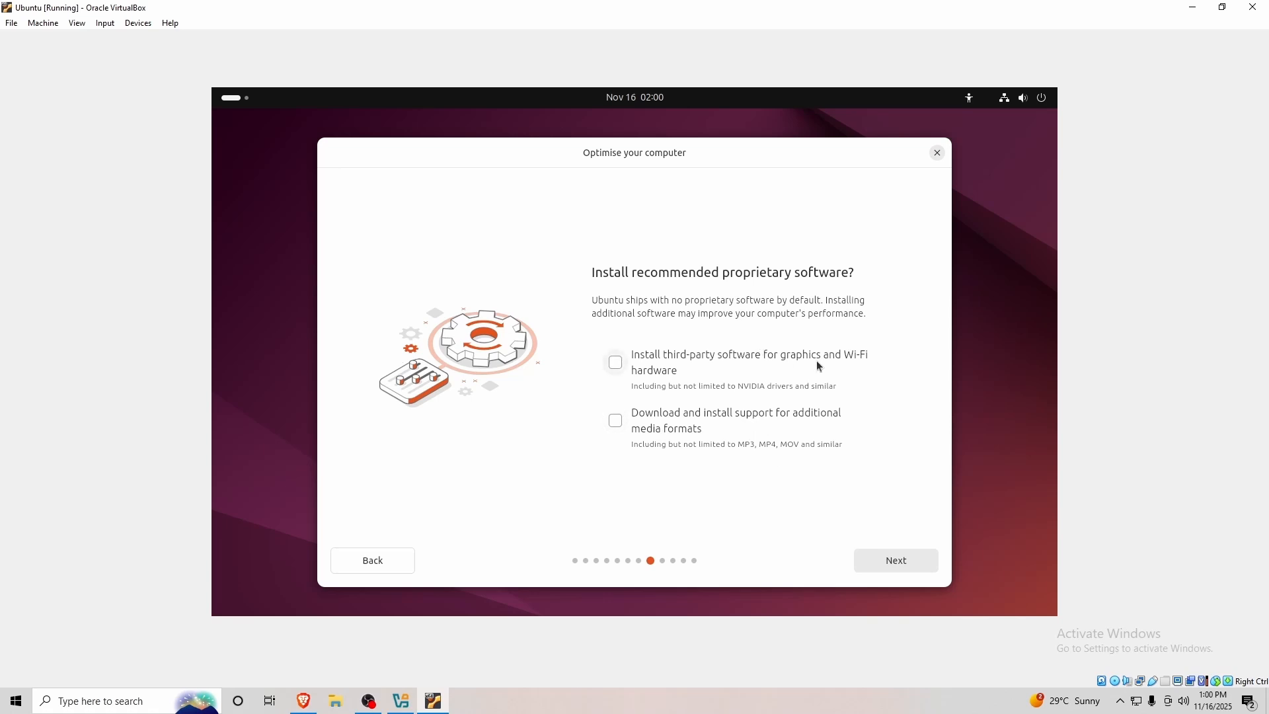
left_click(900, 563)
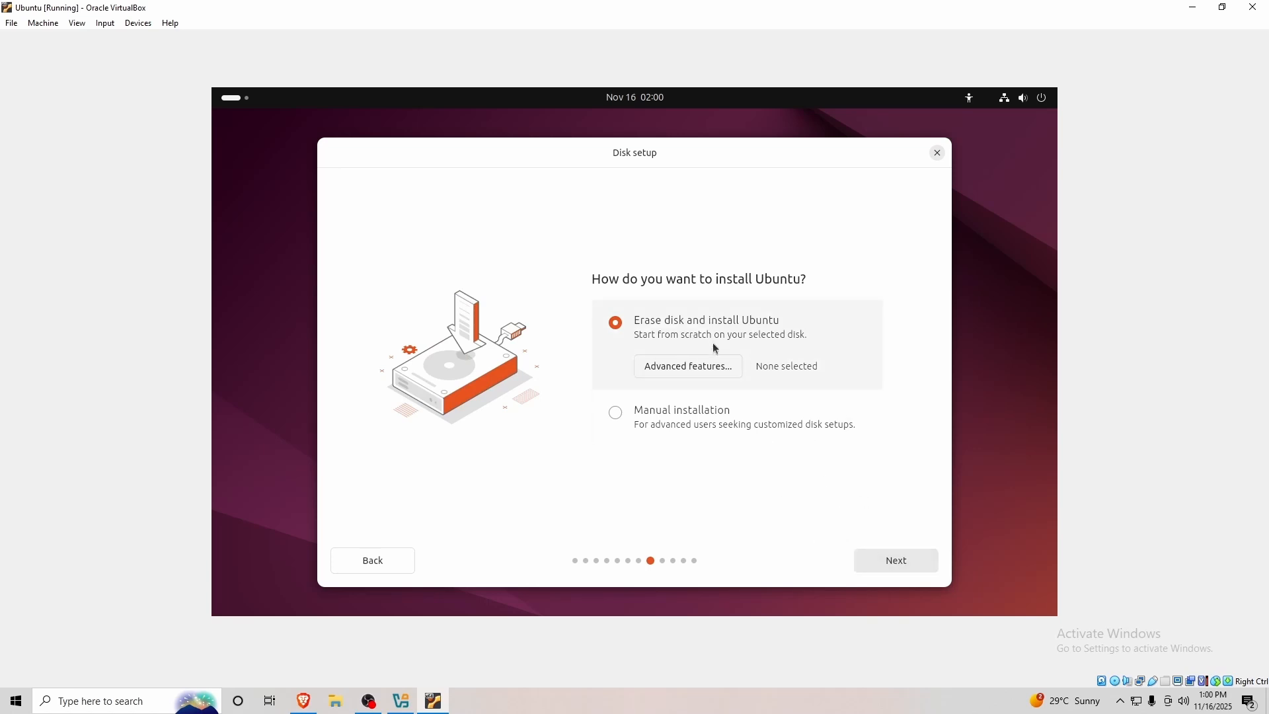
Choose to erase the disk, then enter the user's name and a confirmed account password.
left_click(896, 561)
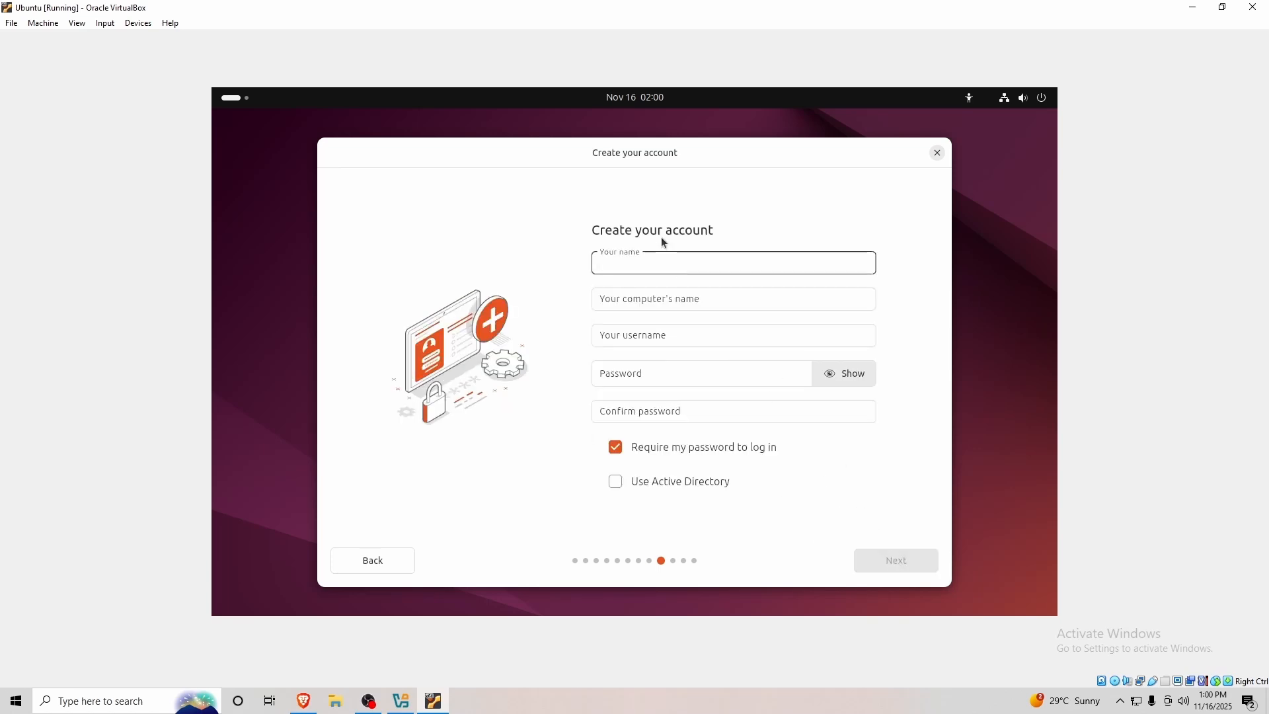
type("Prakash")
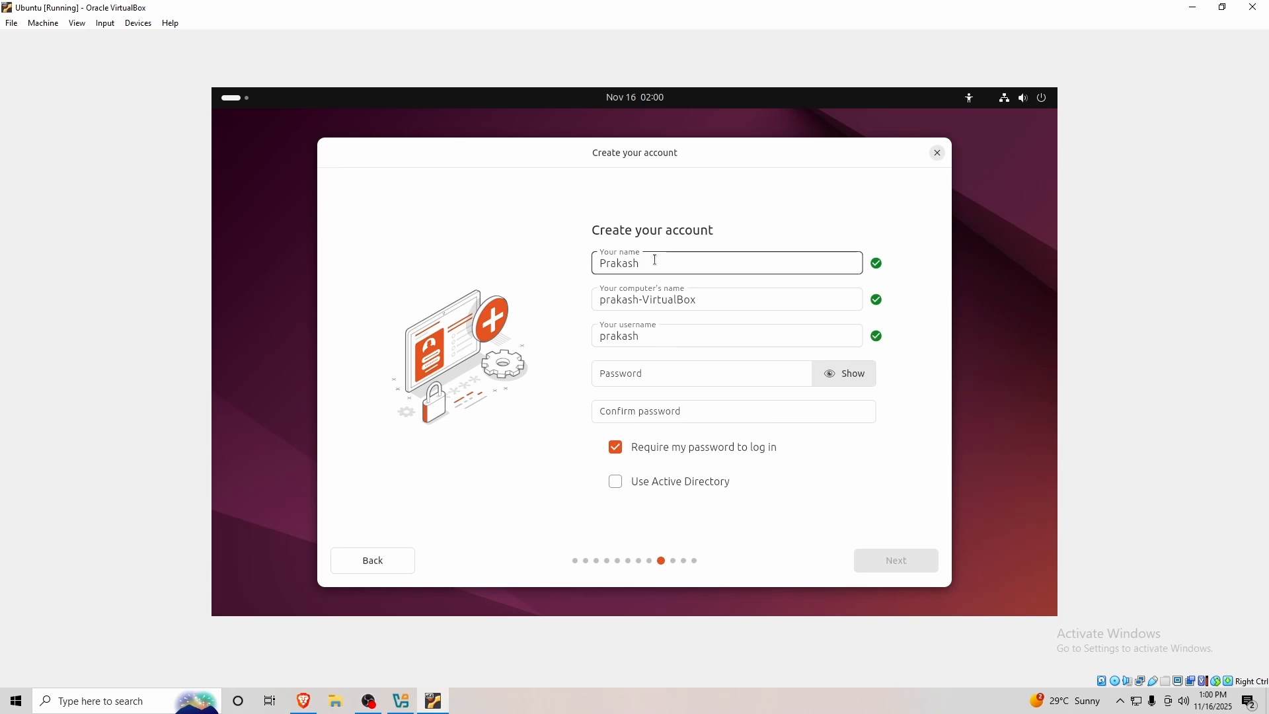
left_click(635, 372)
type("••••••")
left_click(641, 404)
type("•••")
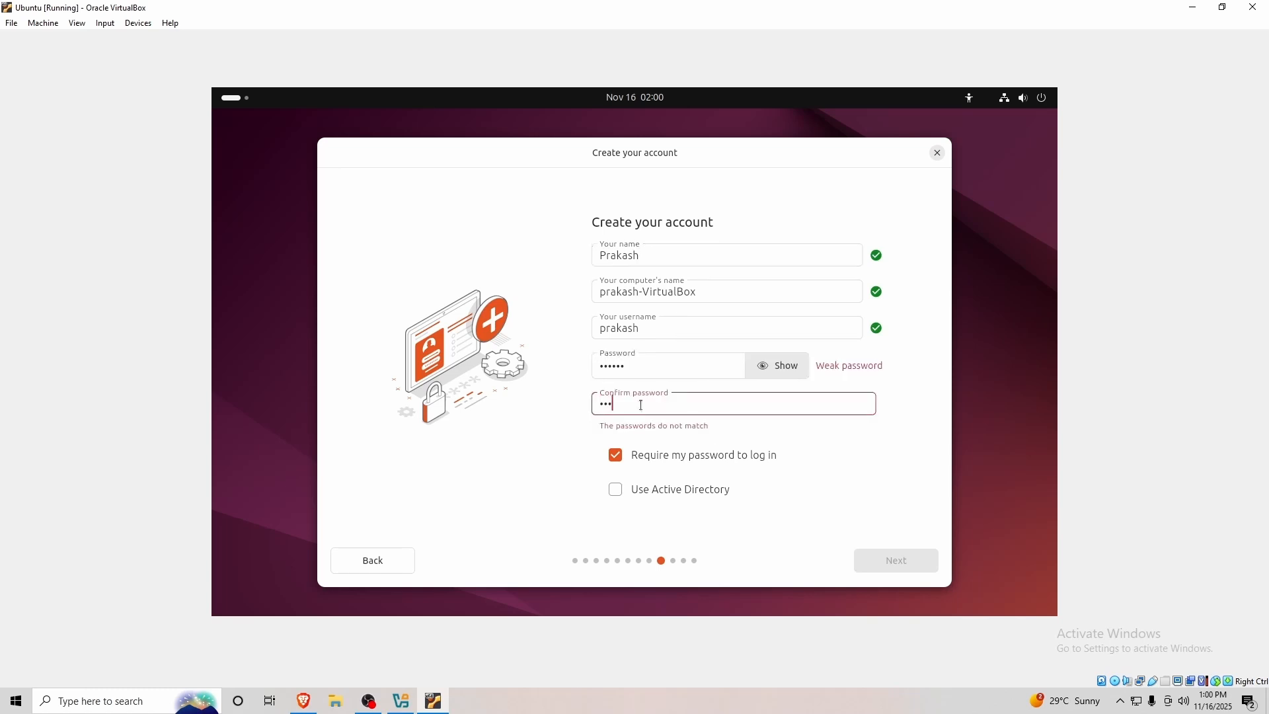
type("•••")
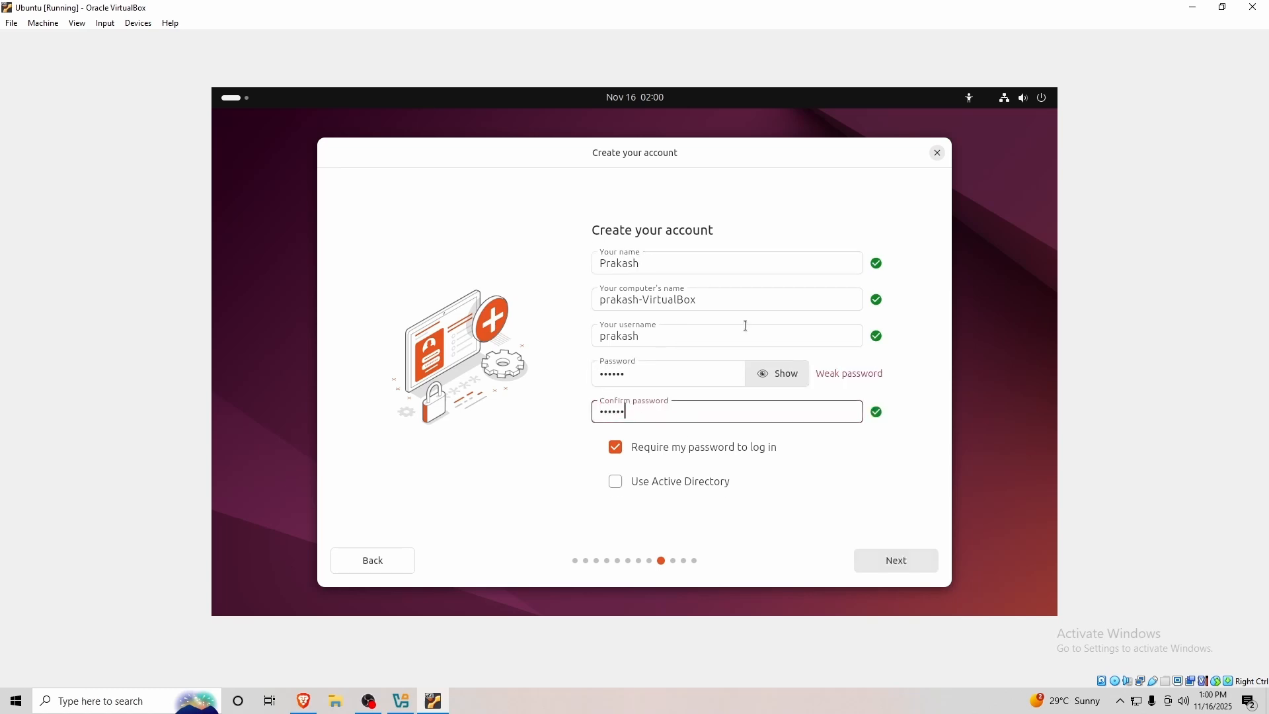
left_click(903, 563)
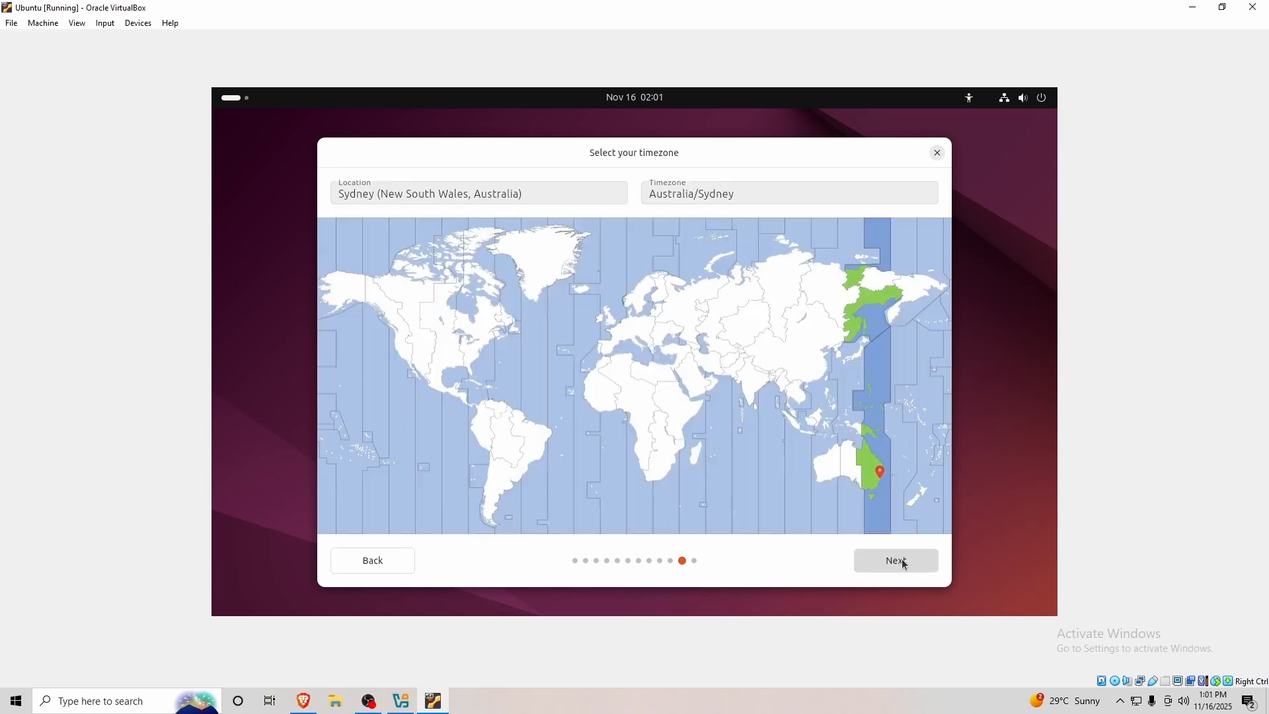
Set the timezone to Sydney and start the Ubuntu installation.
left_click(881, 472)
left_click(878, 477)
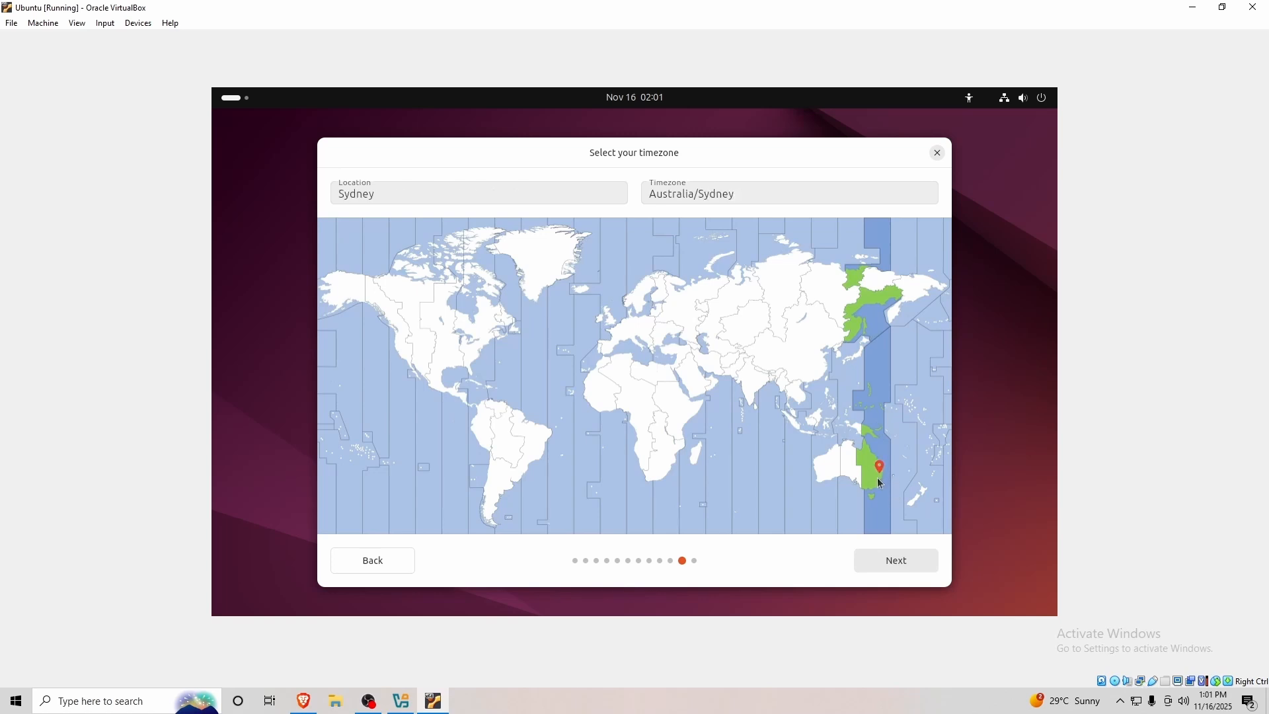
left_click(899, 561)
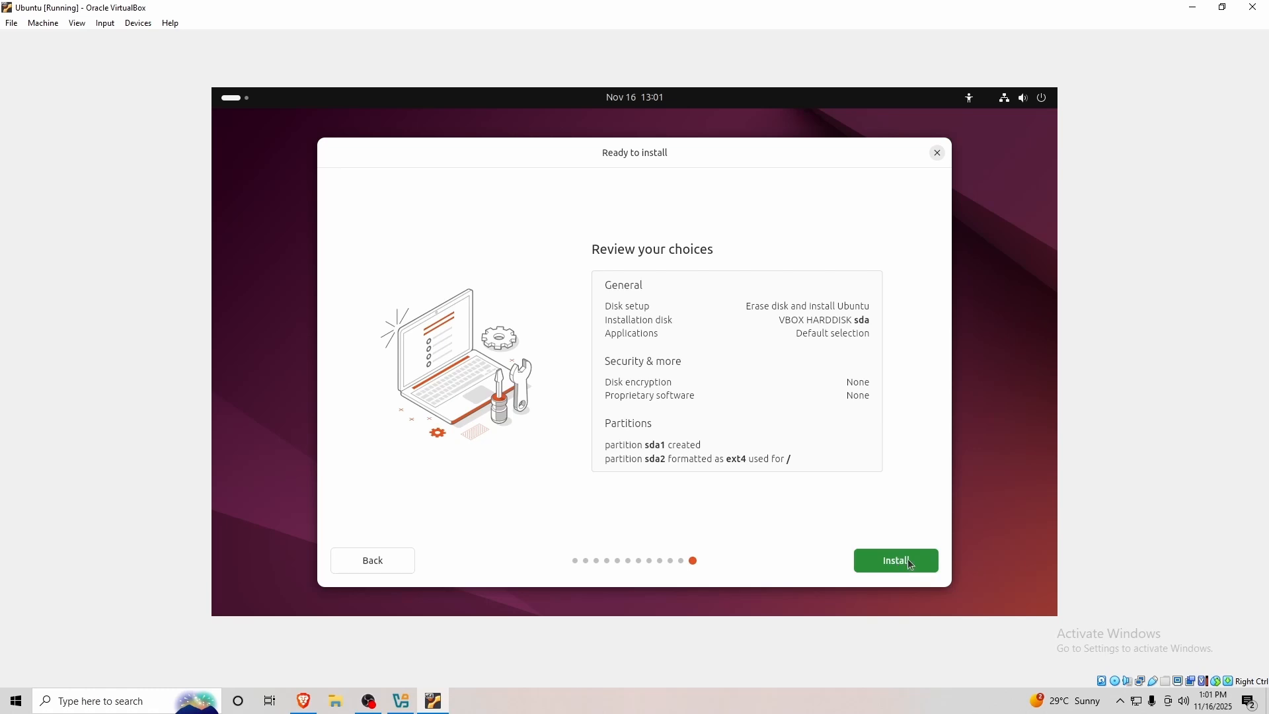
left_click(910, 561)
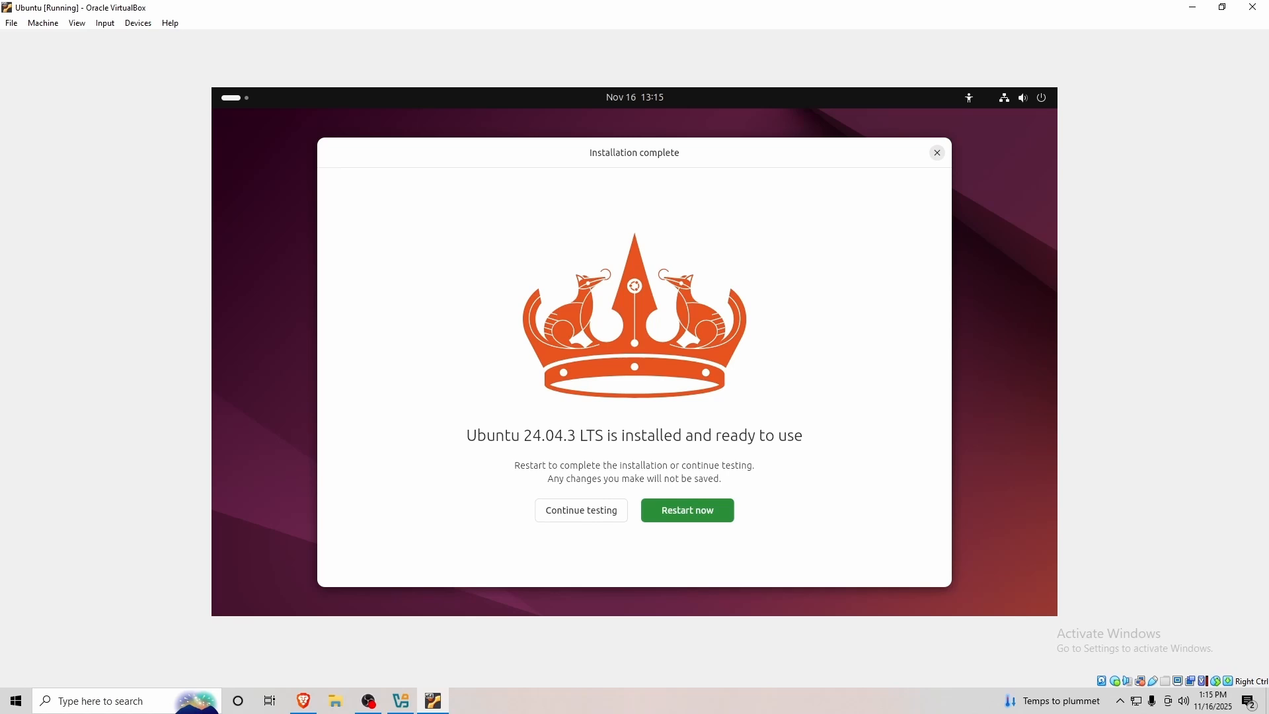
Restart after installation, then sign in to the user account with its password.
left_click(687, 510)
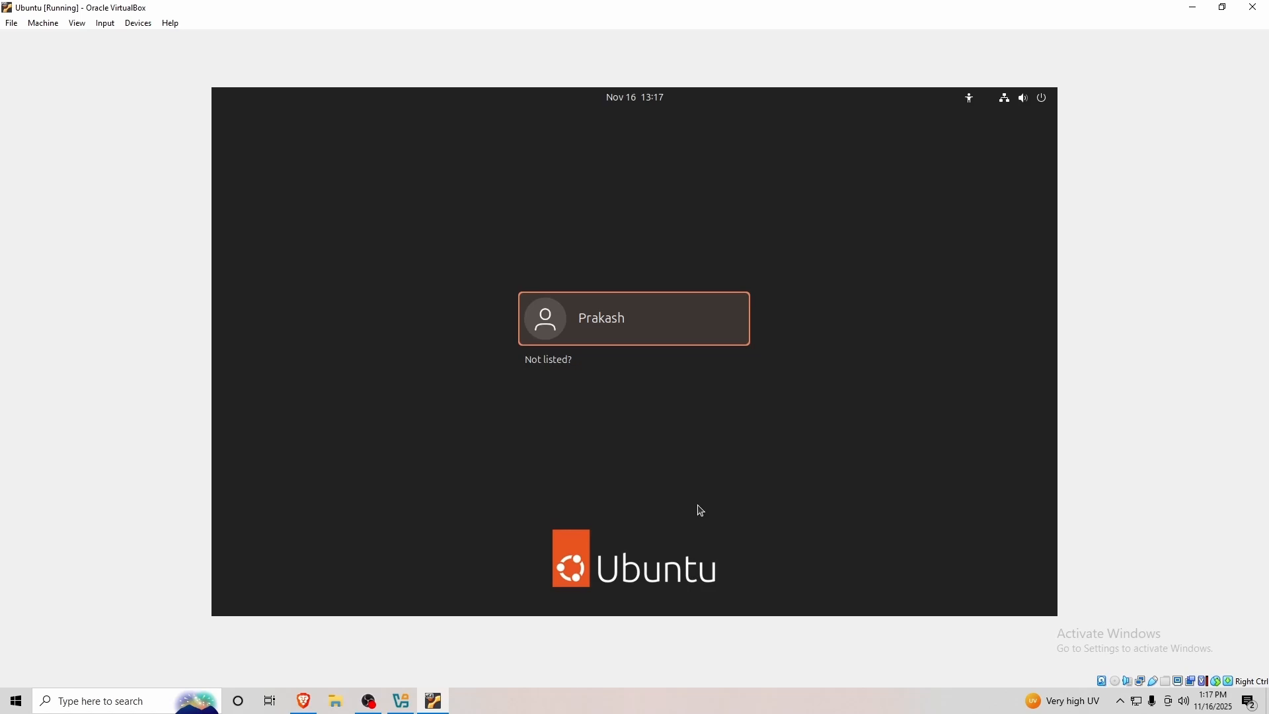
key("Return")
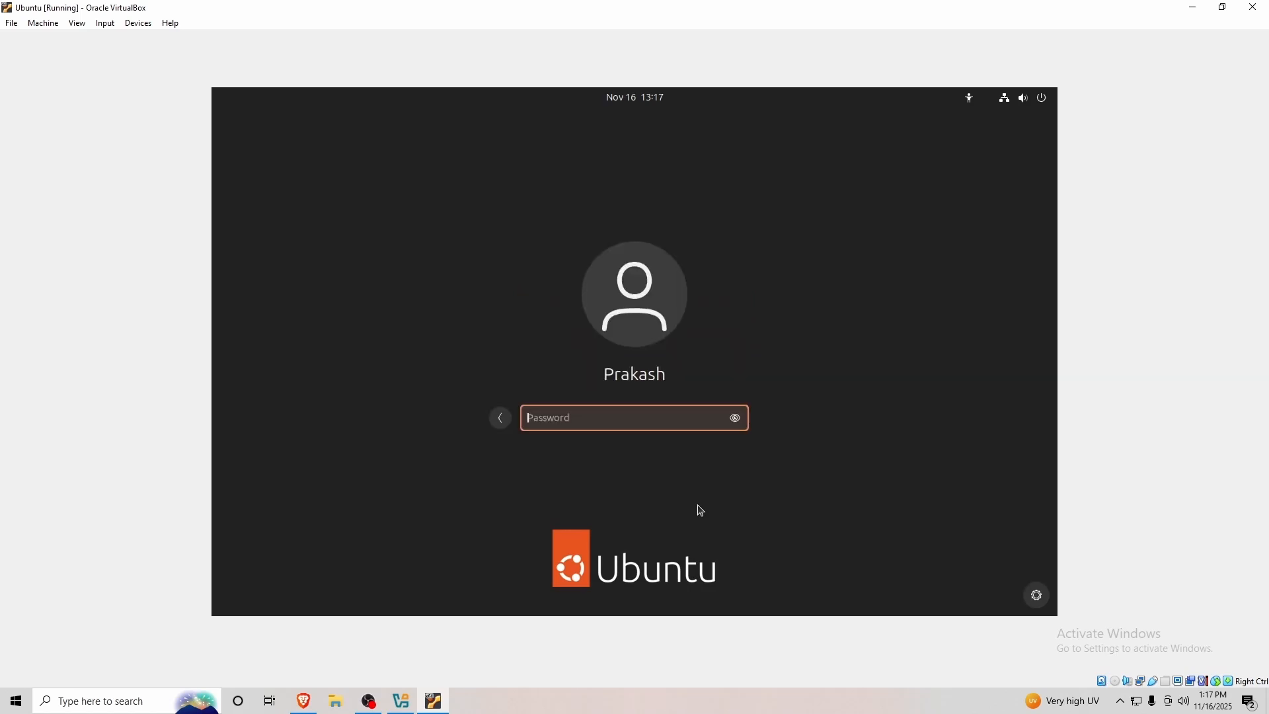
type("******")
key("Return")
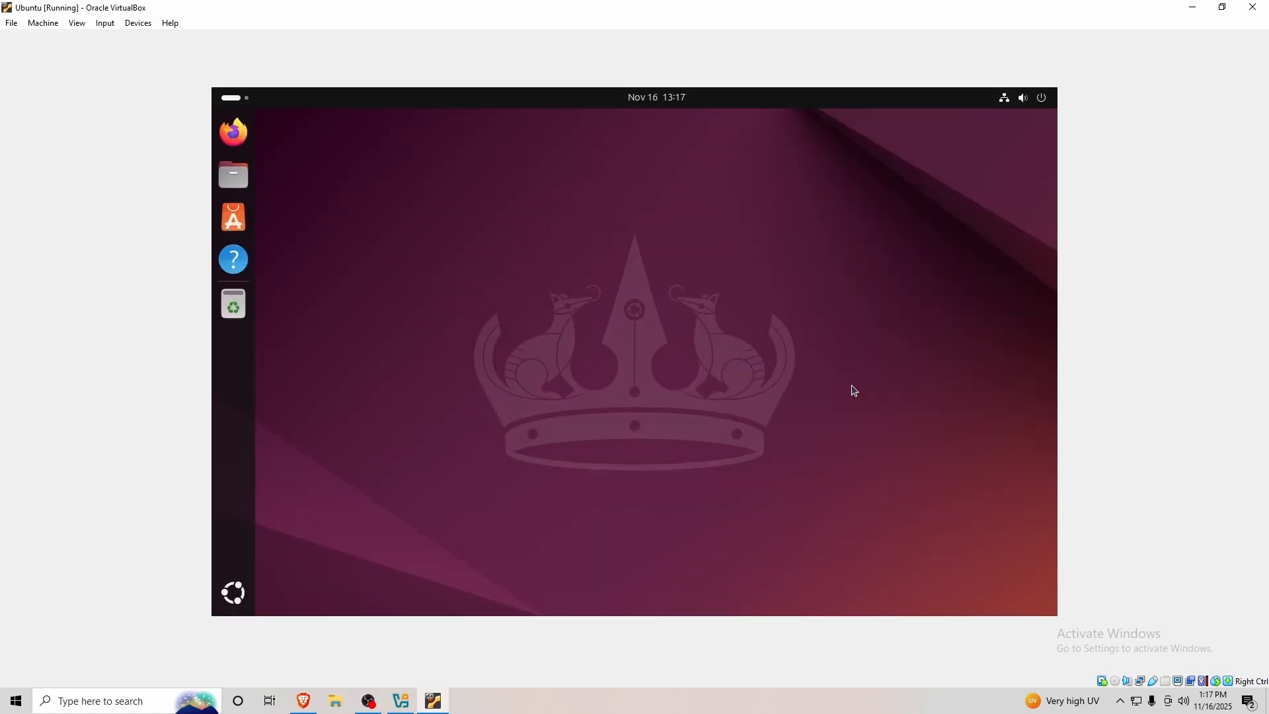
Switch the VM to full-screen via View > Full-screen Mode and confirm the notice.
left_click(78, 23)
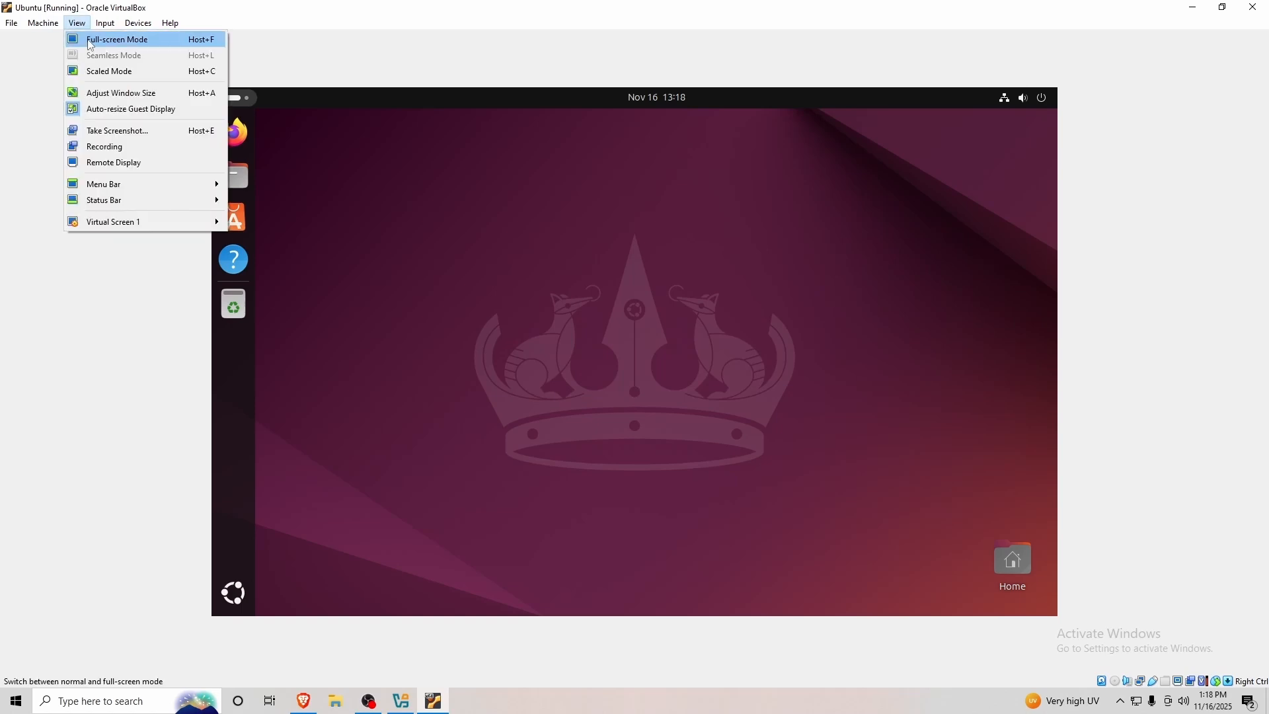
left_click(91, 42)
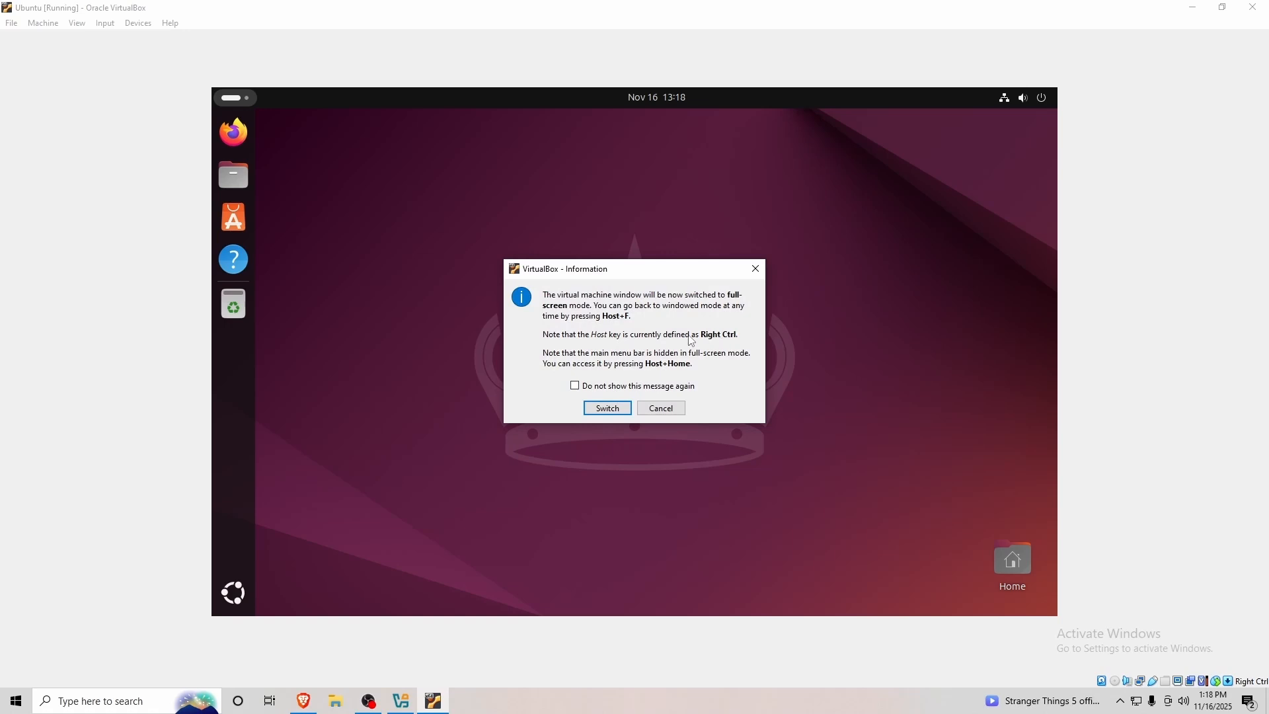
left_click_drag(700, 335, 742, 338)
left_click(713, 342)
left_click(742, 339)
left_click(605, 409)
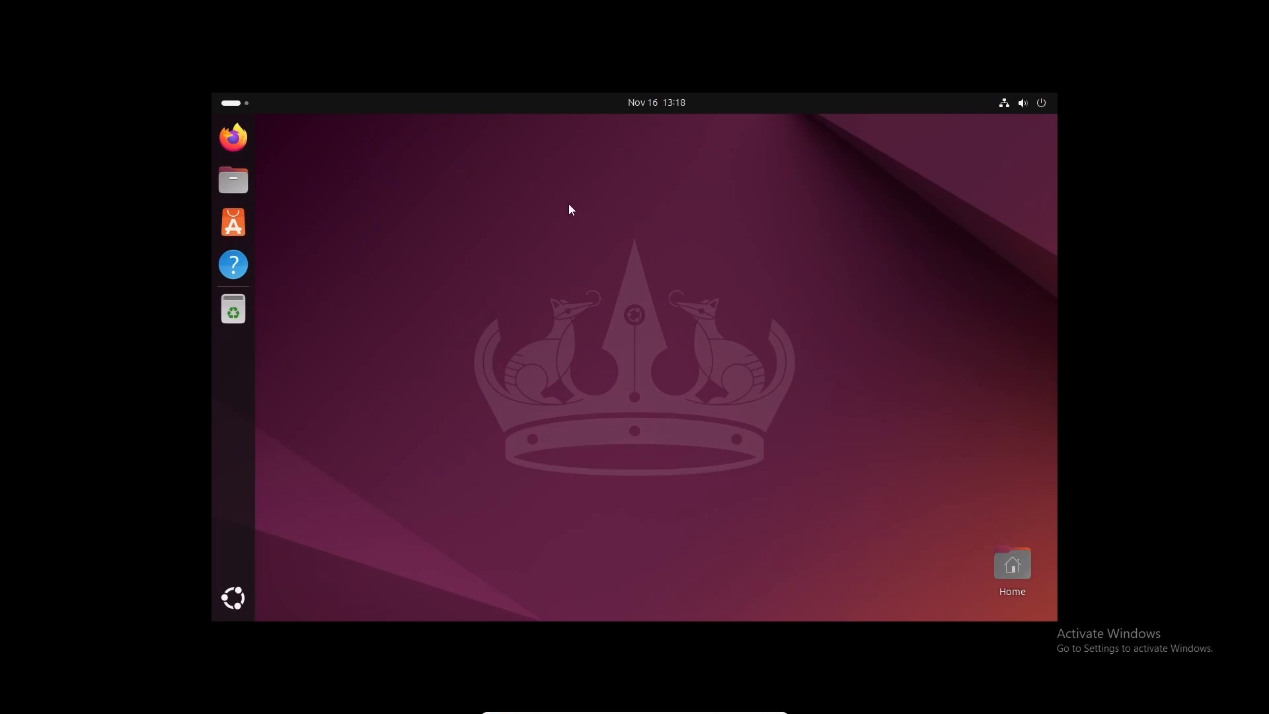
Toggle full-screen off and on with Right Ctrl+F, then open the guest's Display Settings.
key("Control_R+f")
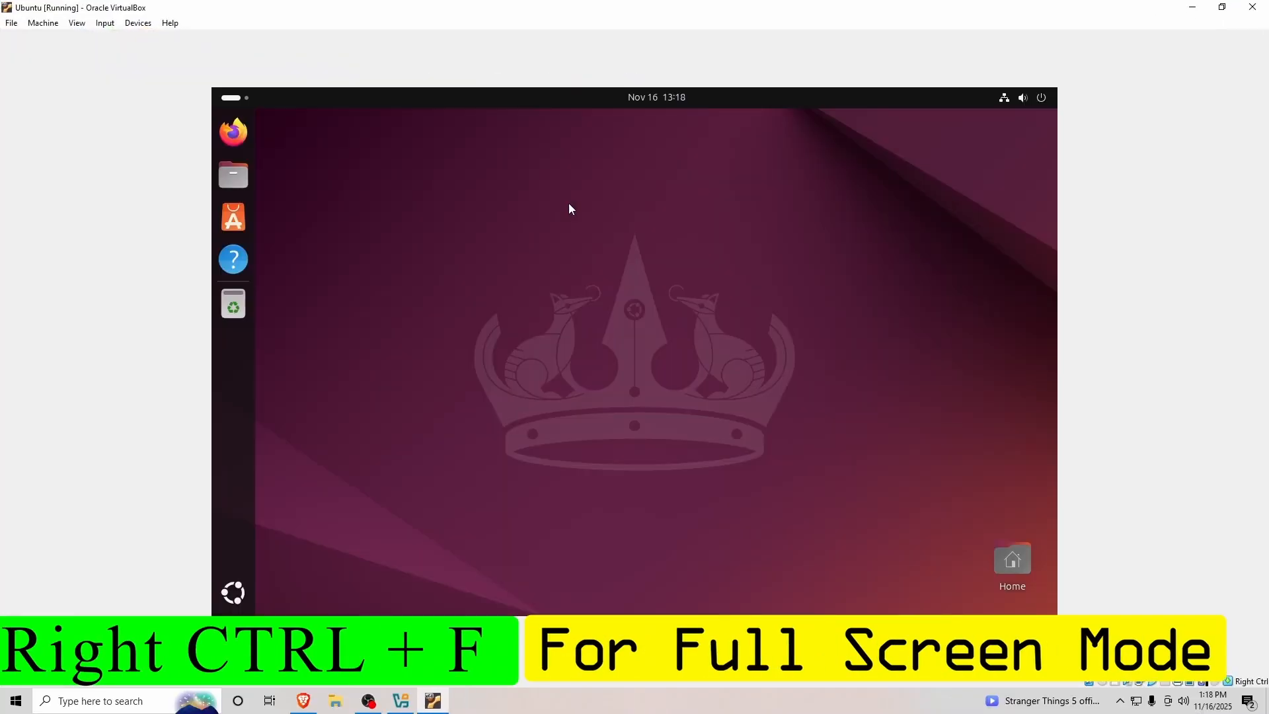
key("Control_R+f")
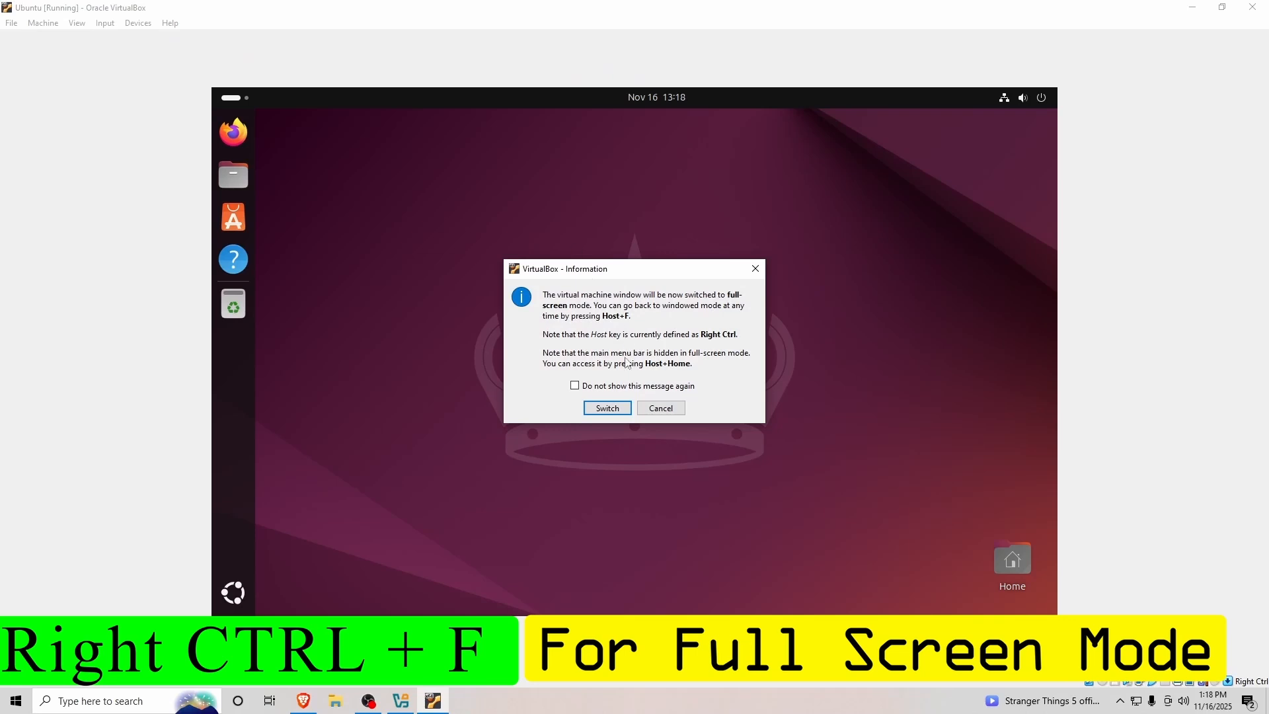
left_click(597, 417)
right_click(608, 330)
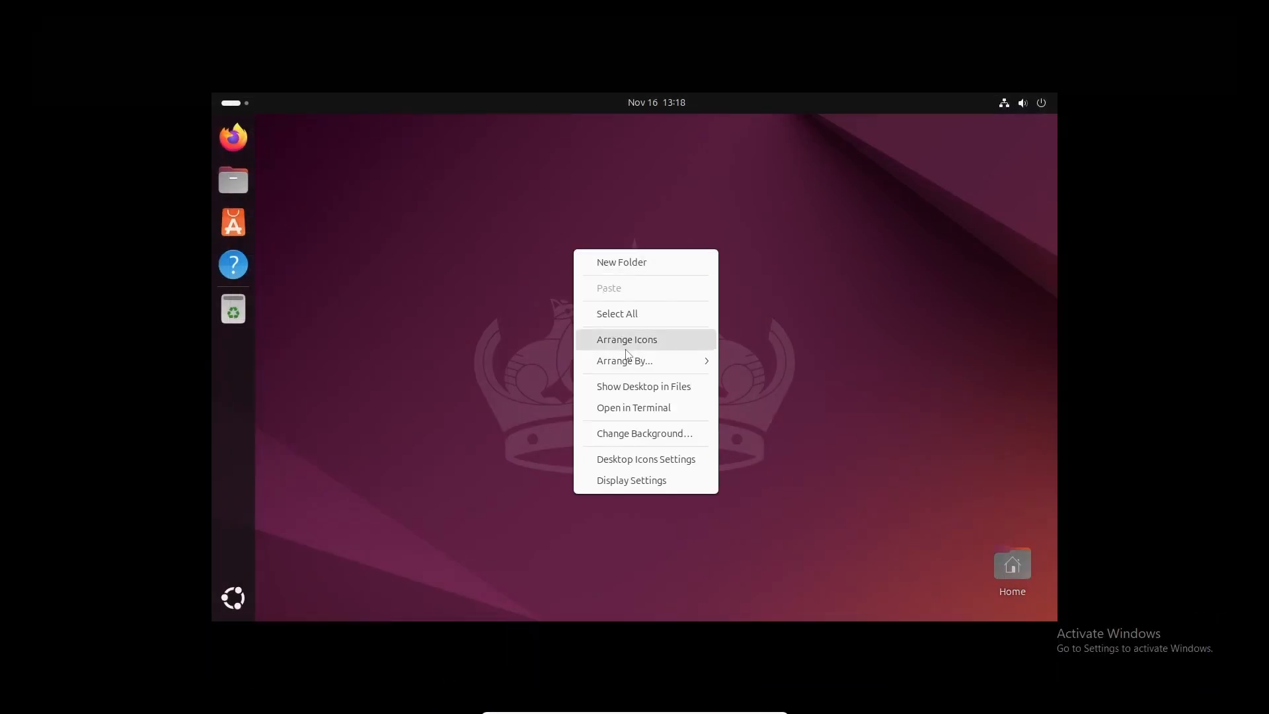
left_click(641, 481)
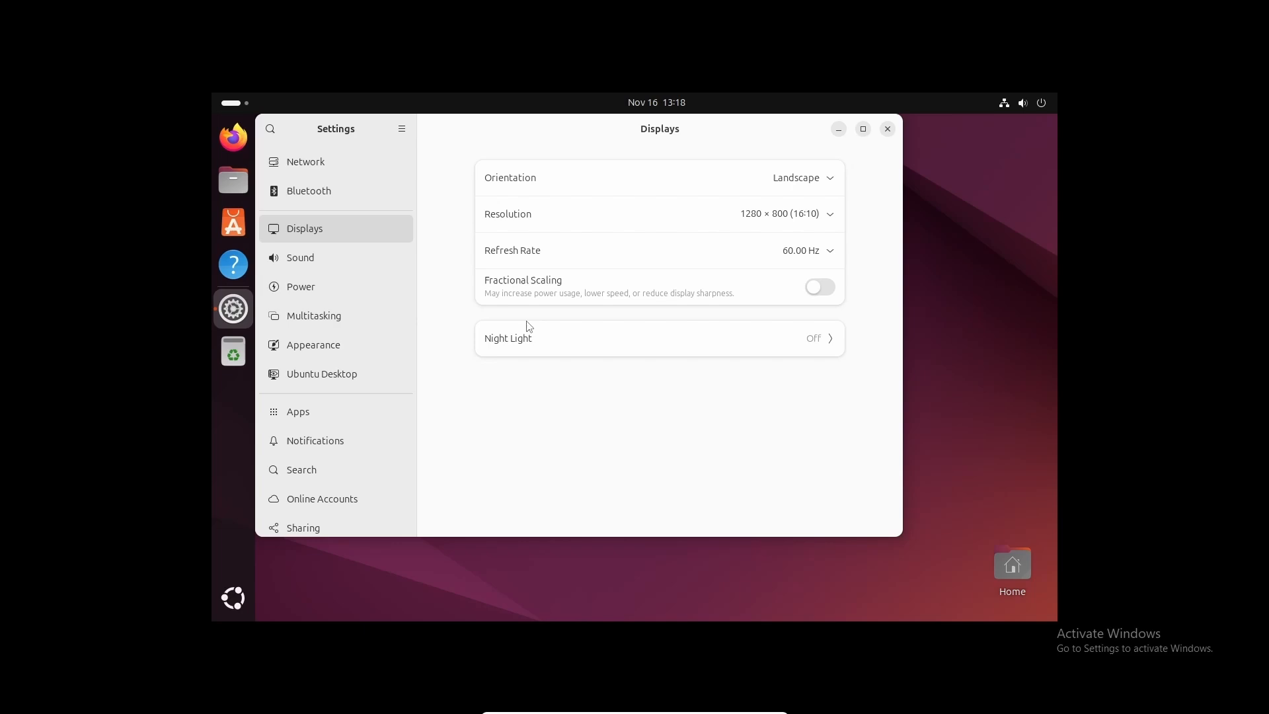
Choose 1920 × 1440 (4:3) in Resolution, keep the change, and close the Settings window.
left_click(776, 215)
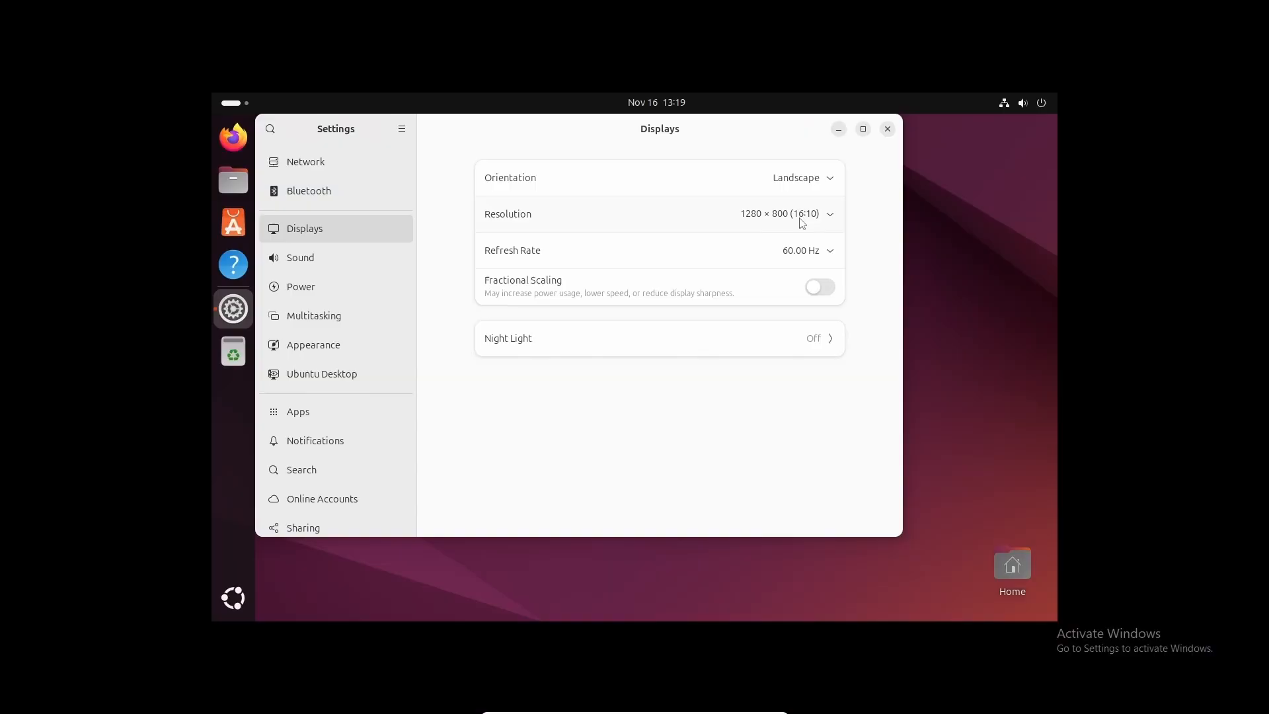
left_click(802, 219)
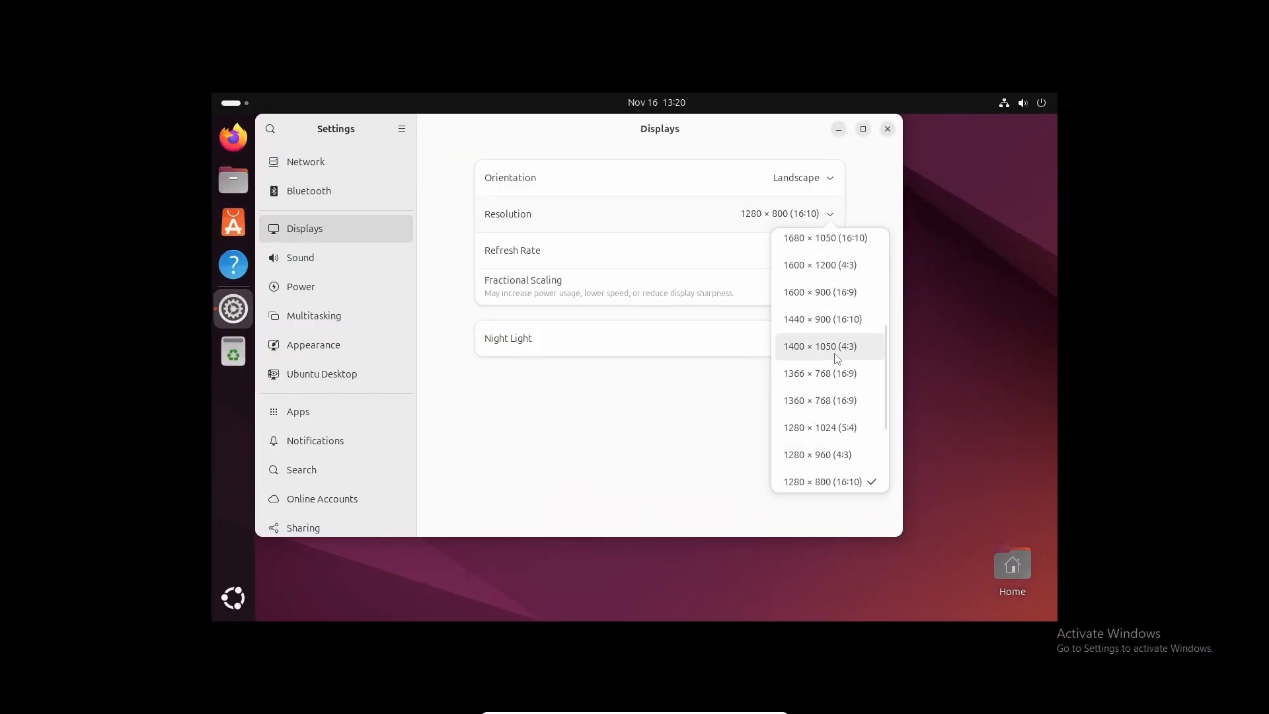
left_click(838, 358)
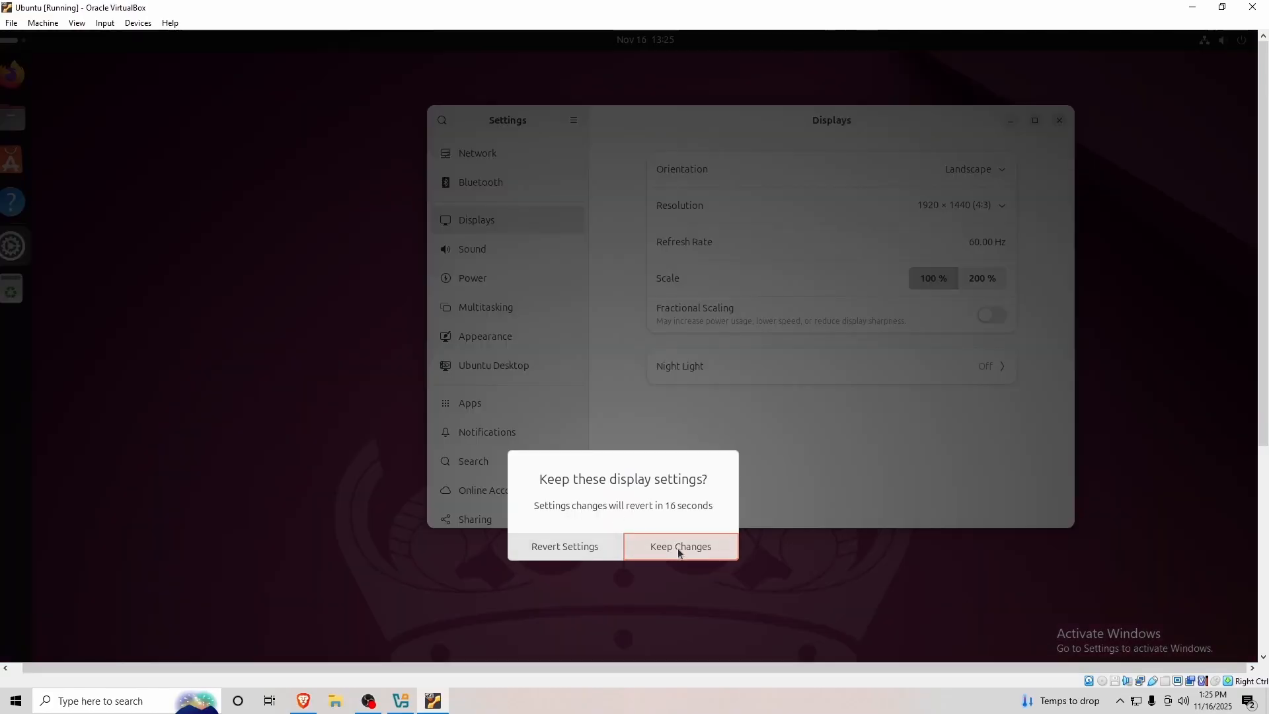
left_click(679, 552)
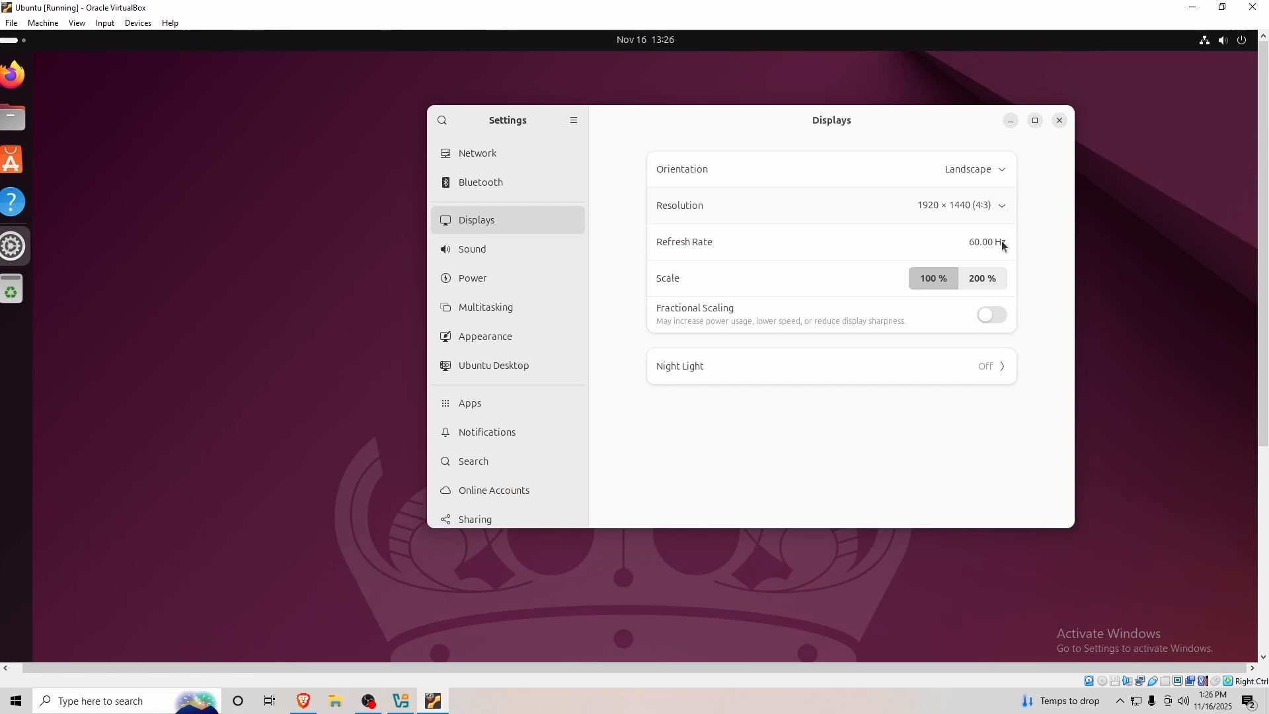
left_click(1060, 123)
left_click_drag(733, 667, 830, 653)
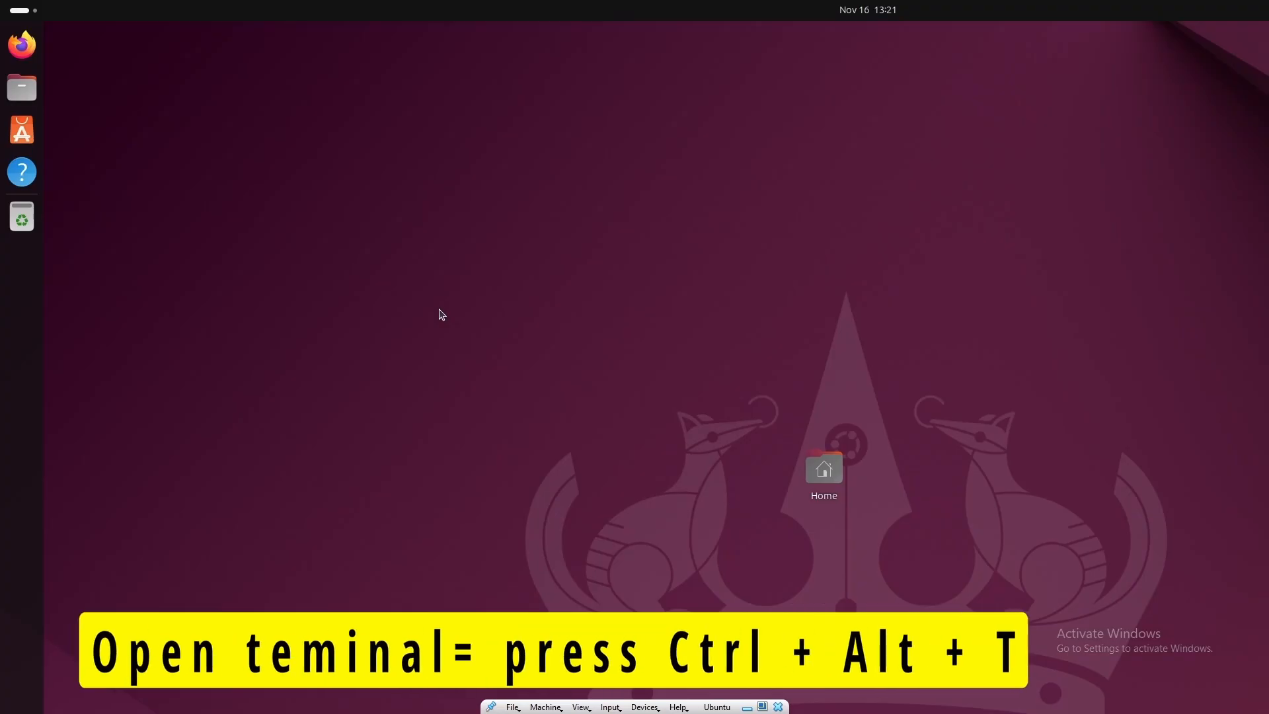
Open a guest terminal and refresh the package lists with 'sudo apt update'.
key("ctrl+alt+t")
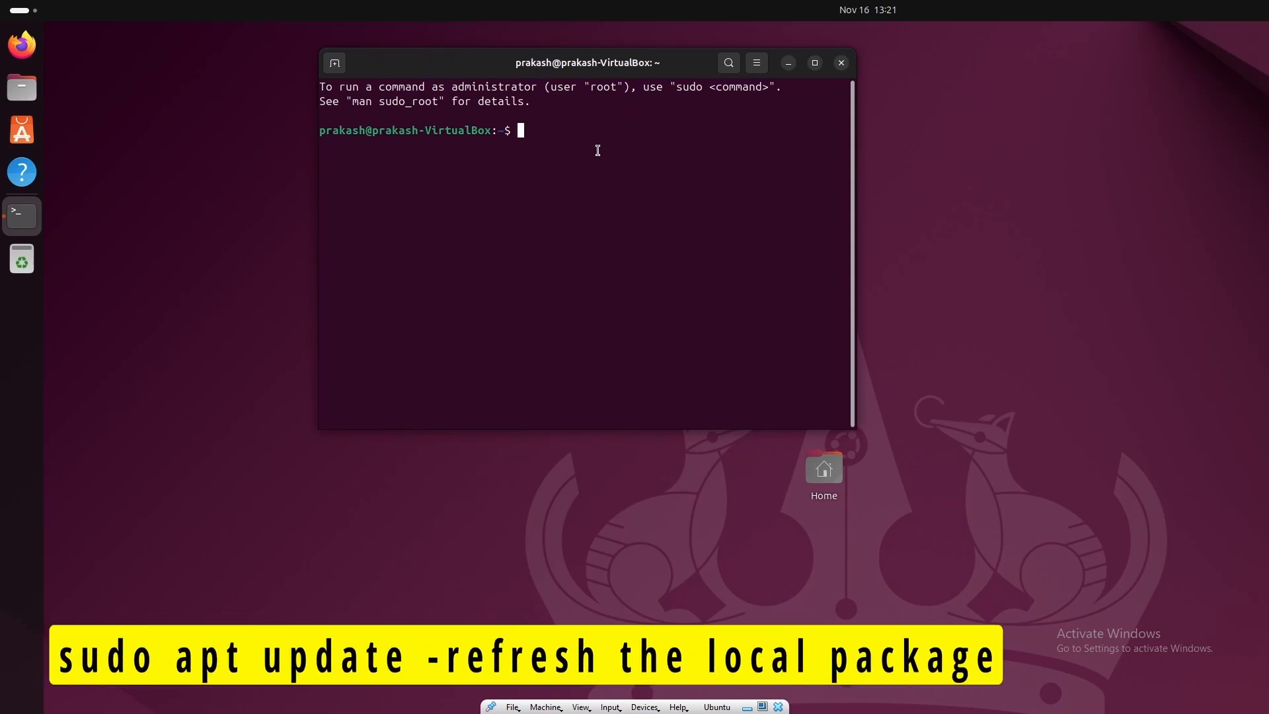
type("sudo spt update")
key("BackSpace")
key("BackSpace")
key("BackSpace")
key("BackSpace")
key("BackSpace")
key("BackSpace")
key("BackSpace")
key("BackSpace")
key("BackSpace")
key("BackSpace")
type("apt update")
key("Return")
key("Return")
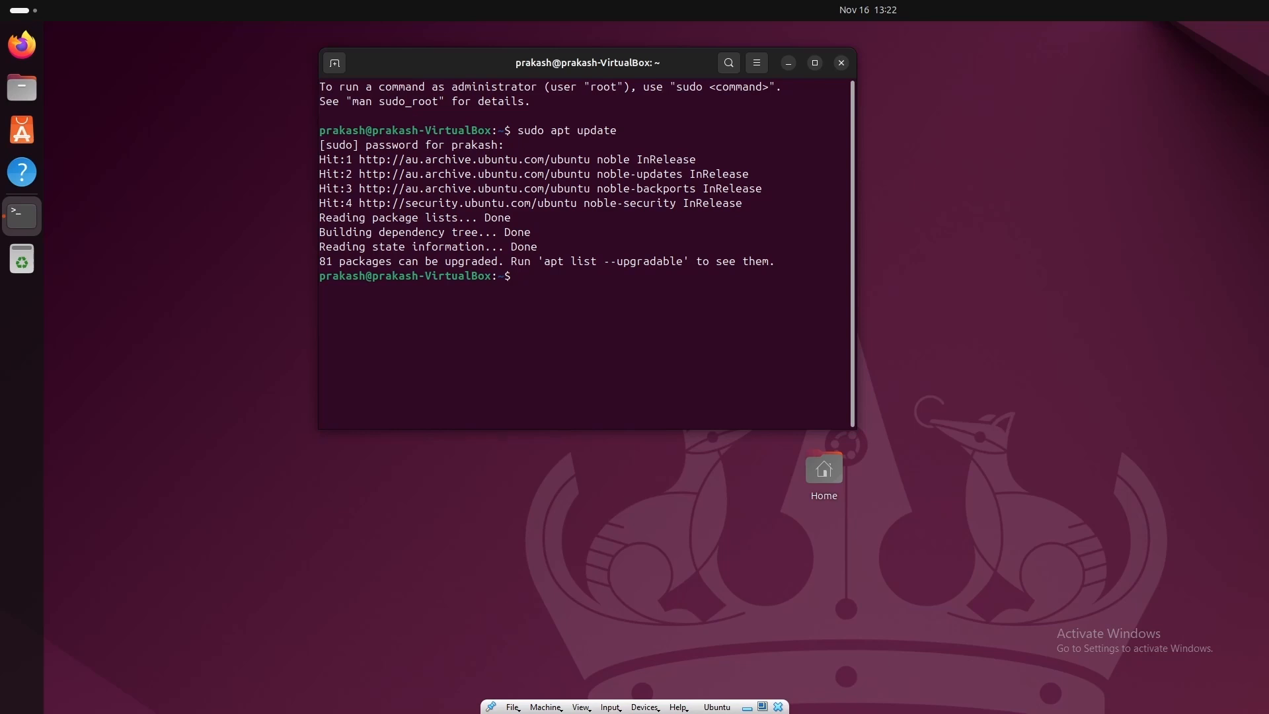
Upgrade the installed packages with 'sudo apt upgrade', confirming with y.
type("sudo apt upgrade")
key("Return")
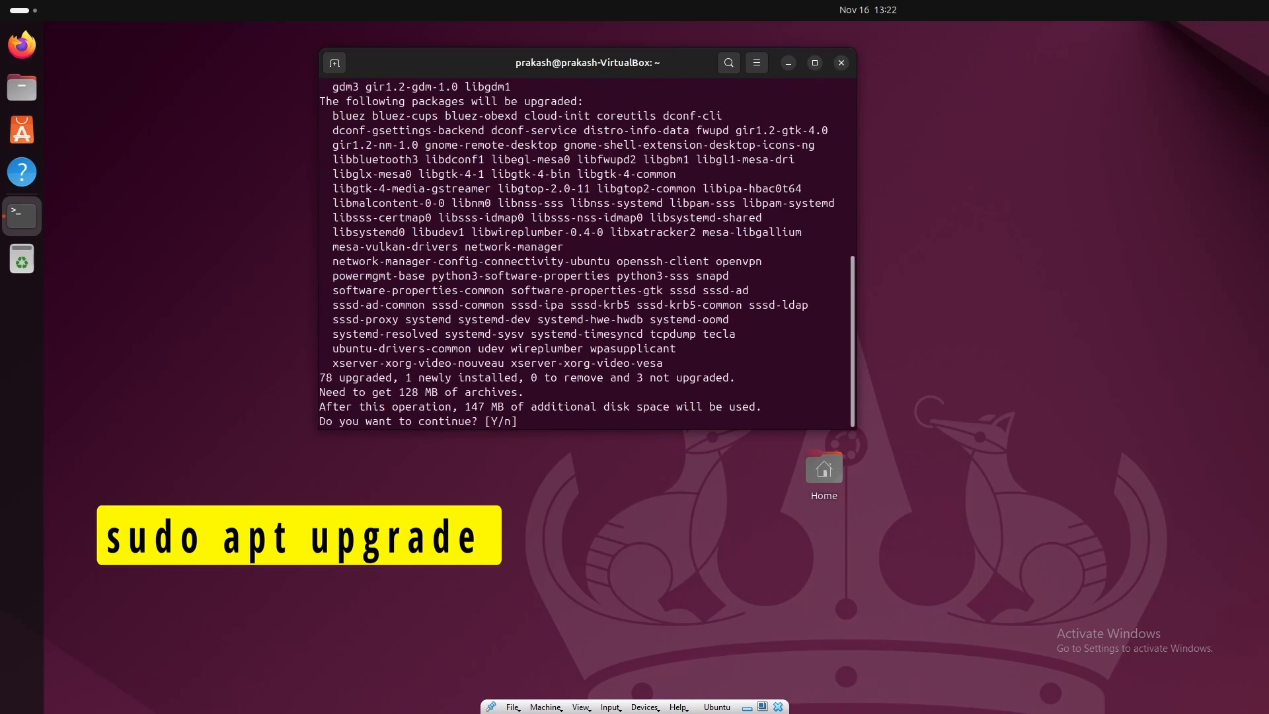
type("y")
key("Return")
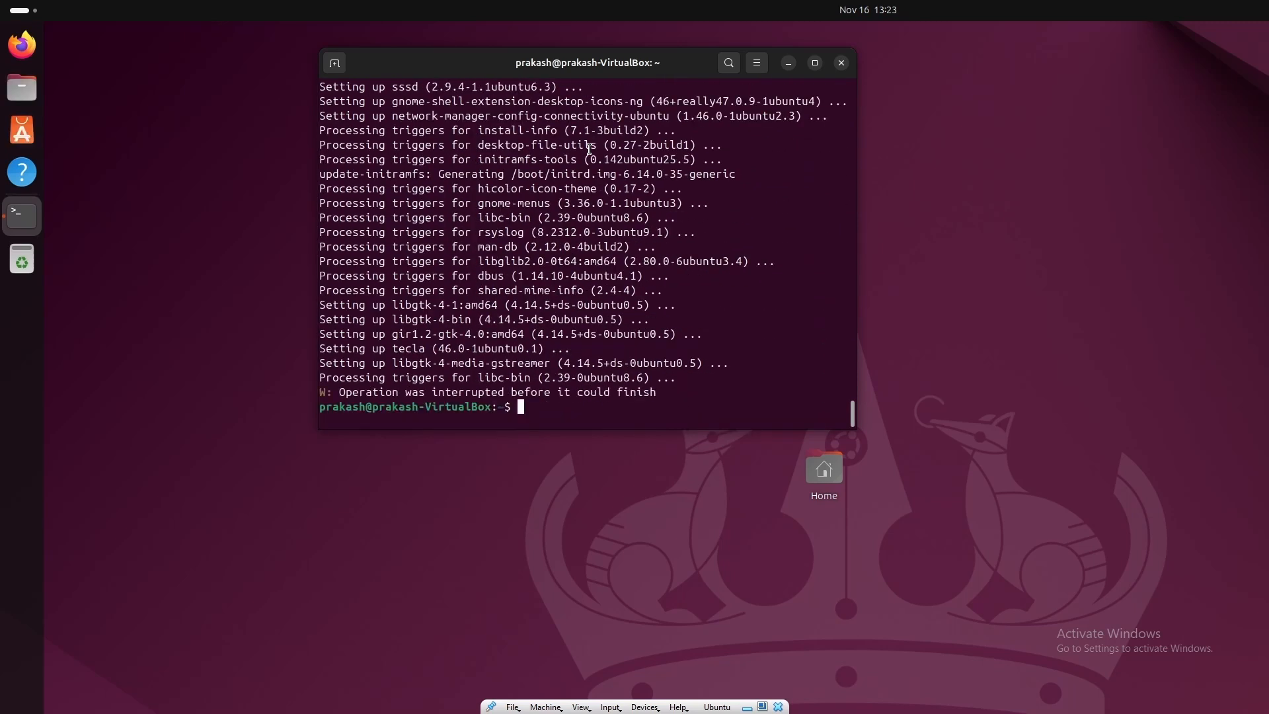
Clear the terminal output and close the terminal with 'exit'.
type("clear")
key("Return")
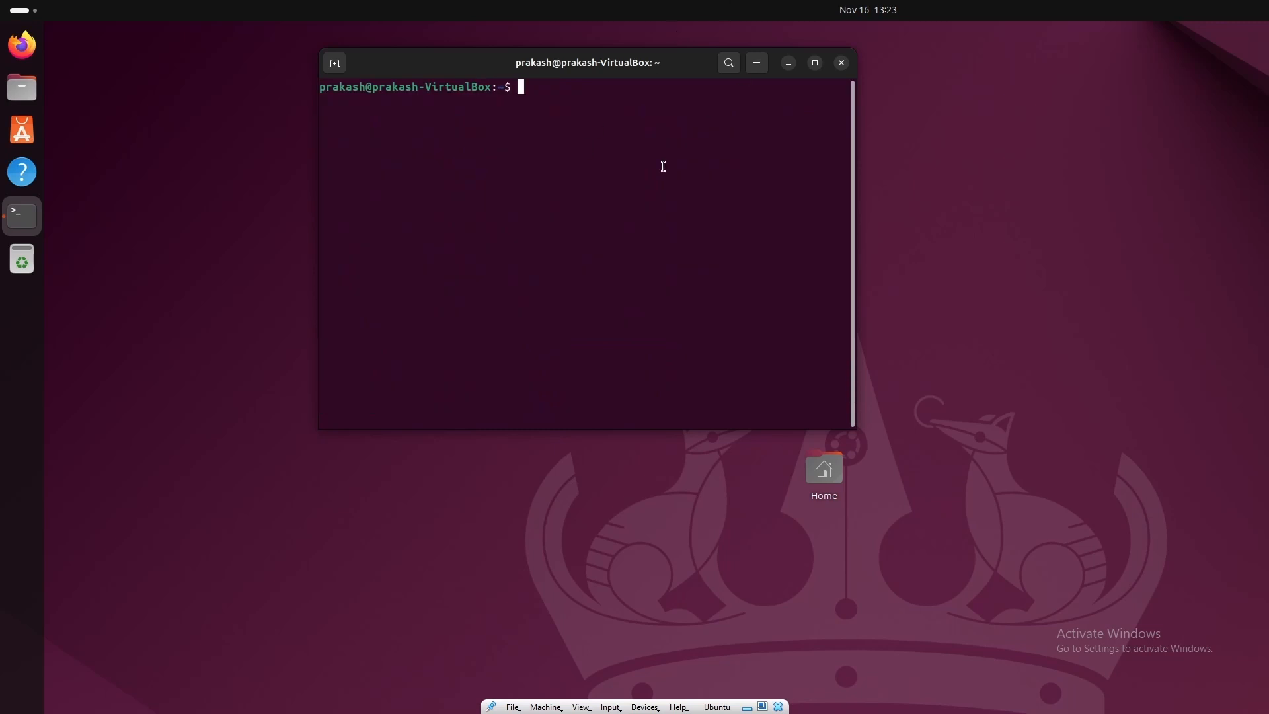
type("exit")
key("Return")
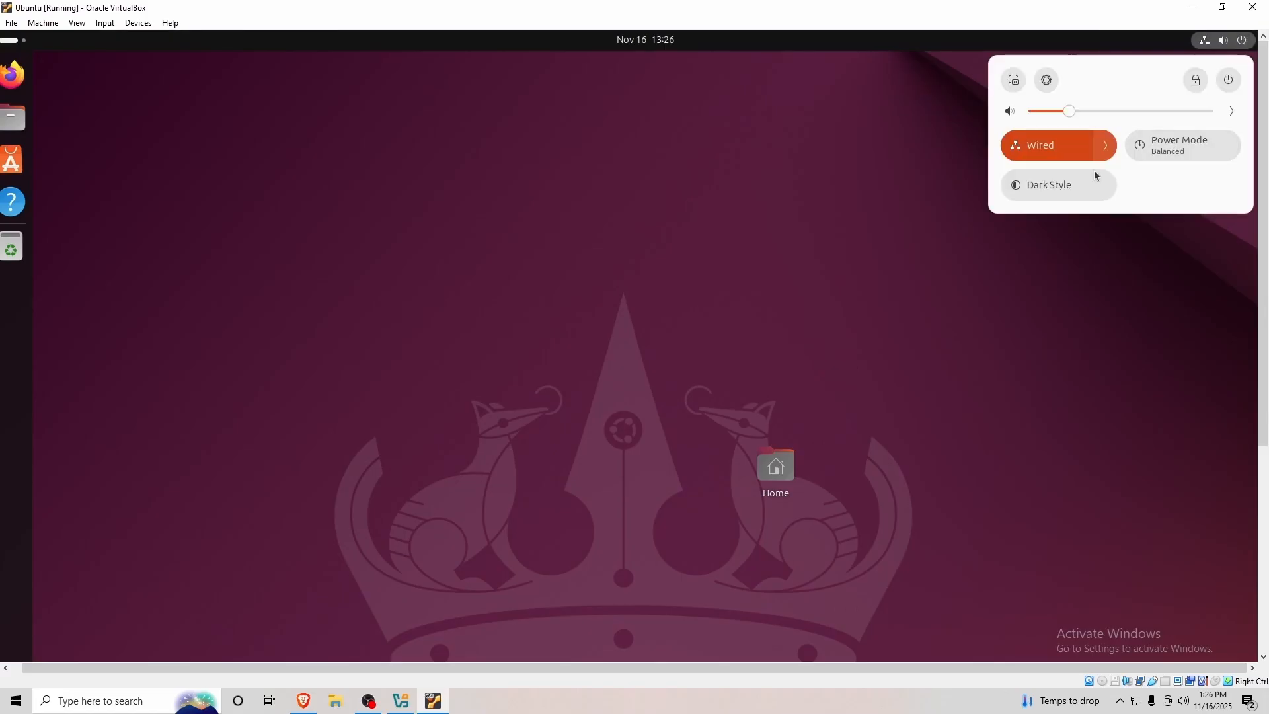
Power Off the Ubuntu guest from its system menu and close the VM window.
left_click(1228, 80)
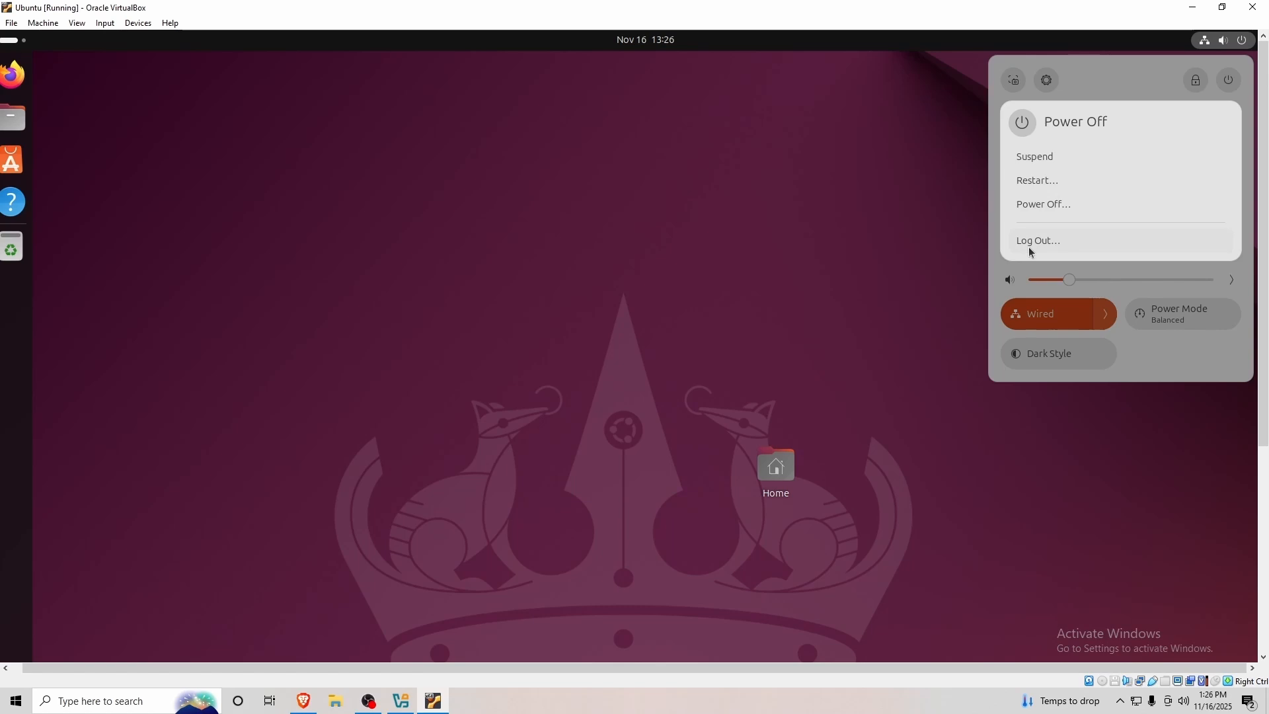
left_click(1044, 204)
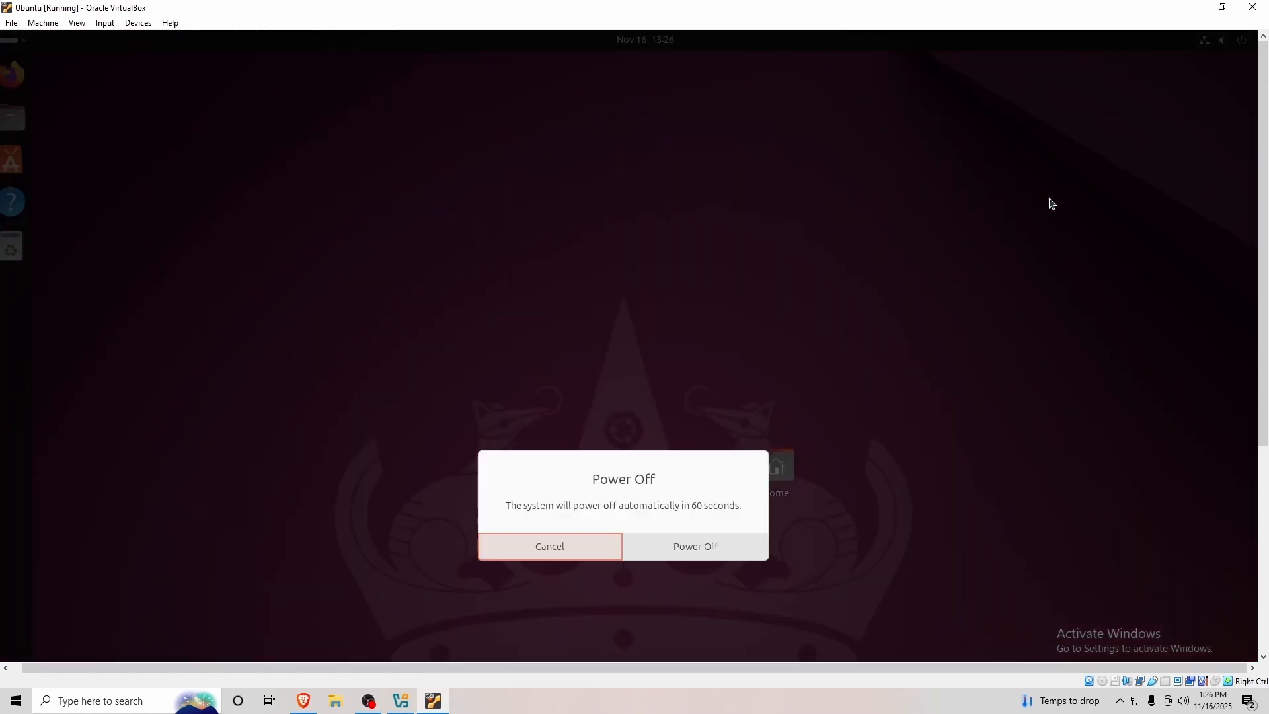
left_click(688, 547)
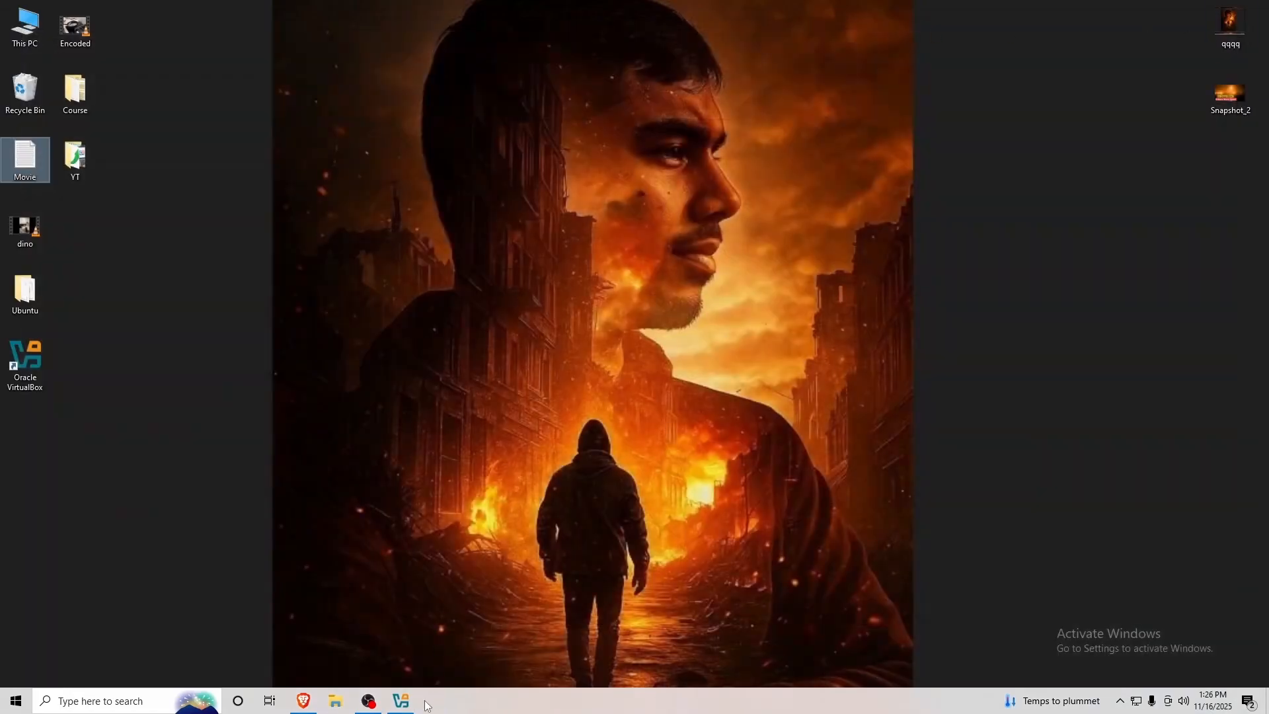
left_click(404, 702)
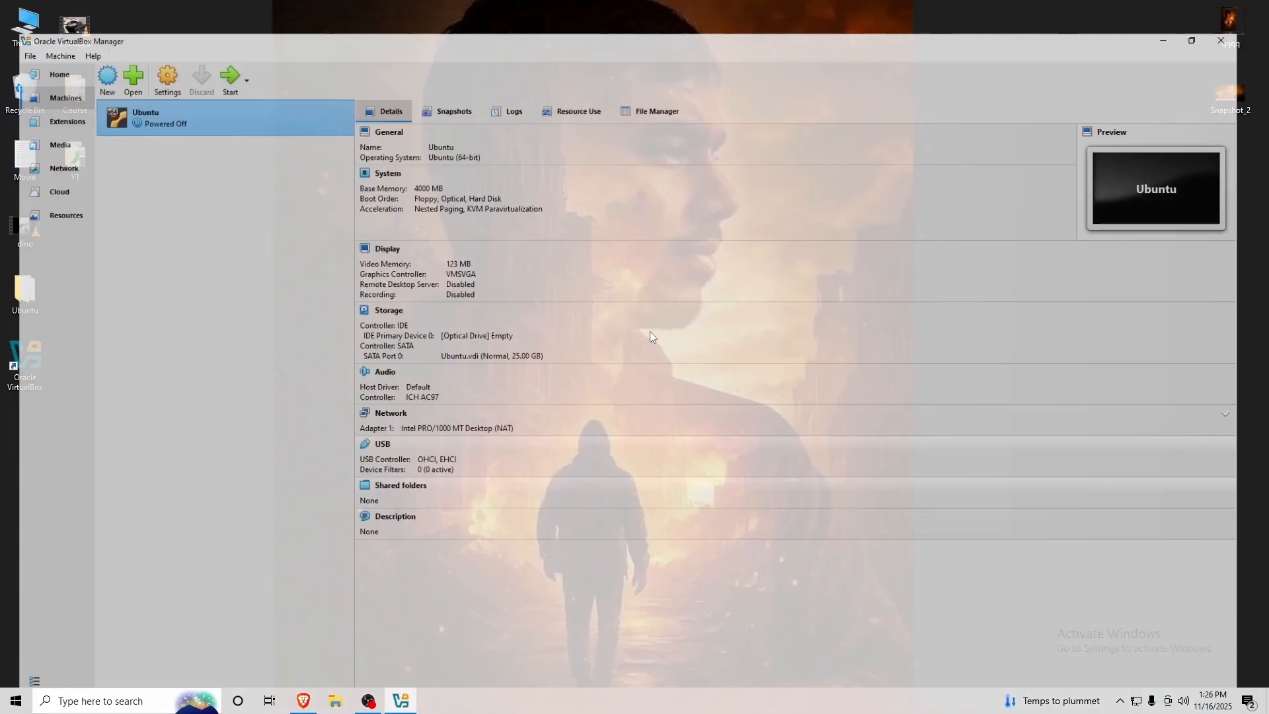